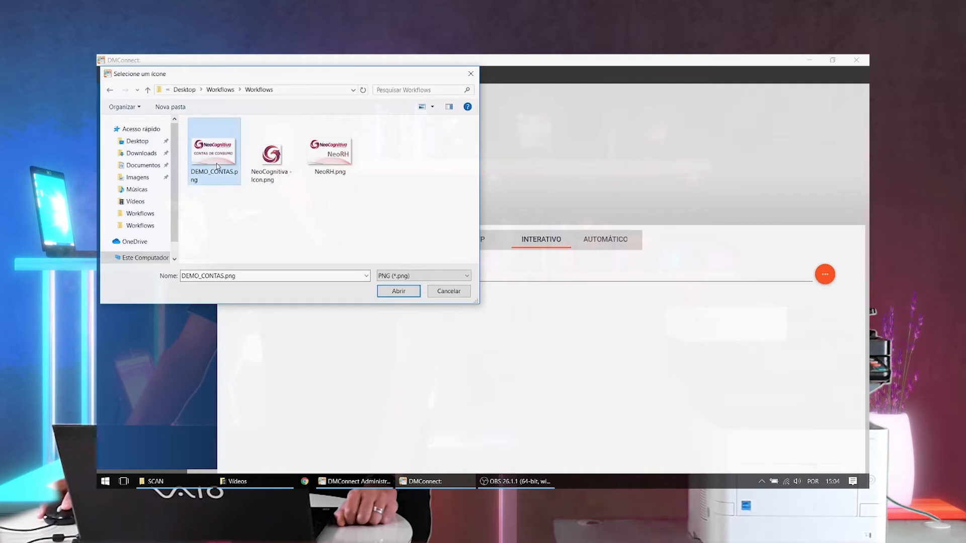
- Set DEMO_CONTAS.png as the workflow icon
{"action": "left_click", "coordinate": [399, 292]}
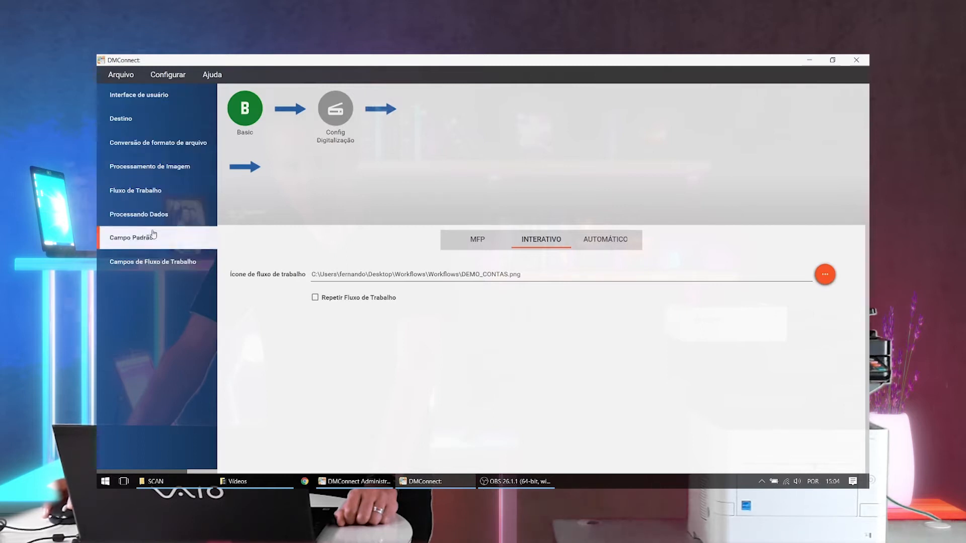
- Examine the components available under user interface, file format conversion, image processing, workflow and data processing
{"action": "left_click", "coordinate": [143, 100]}
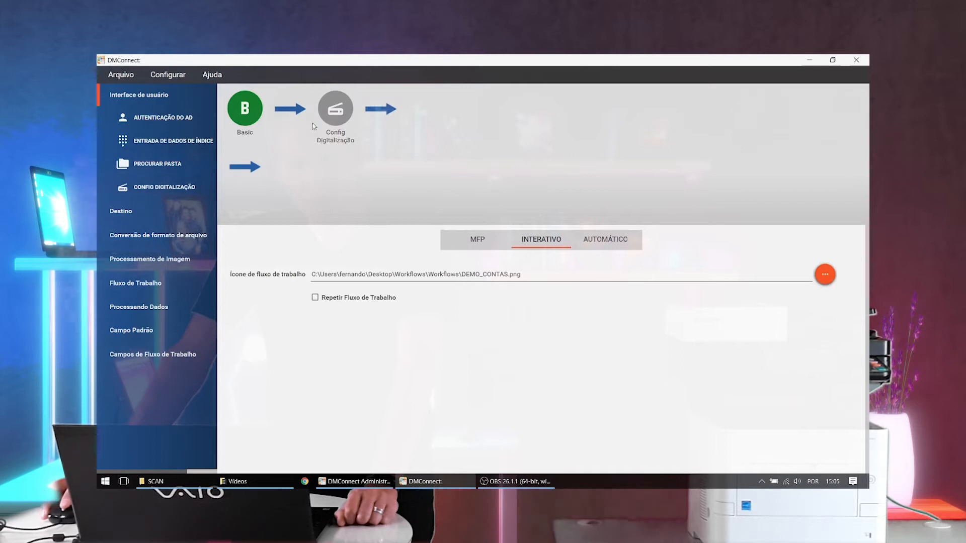
{"action": "left_click", "coordinate": [162, 238]}
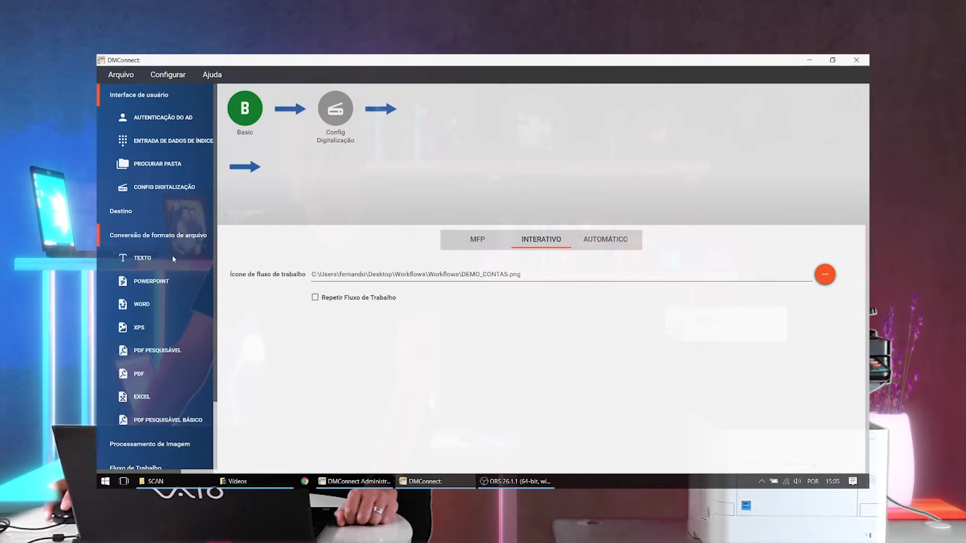
{"action": "scroll", "coordinate": [170, 253], "scroll_direction": "down", "scroll_amount": 1}
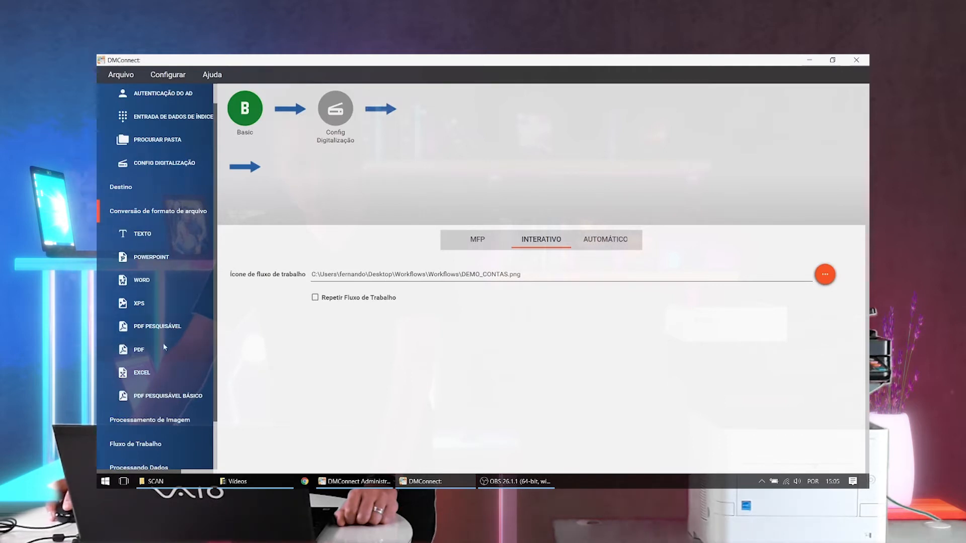
{"action": "scroll", "coordinate": [172, 303], "scroll_direction": "down", "scroll_amount": 3}
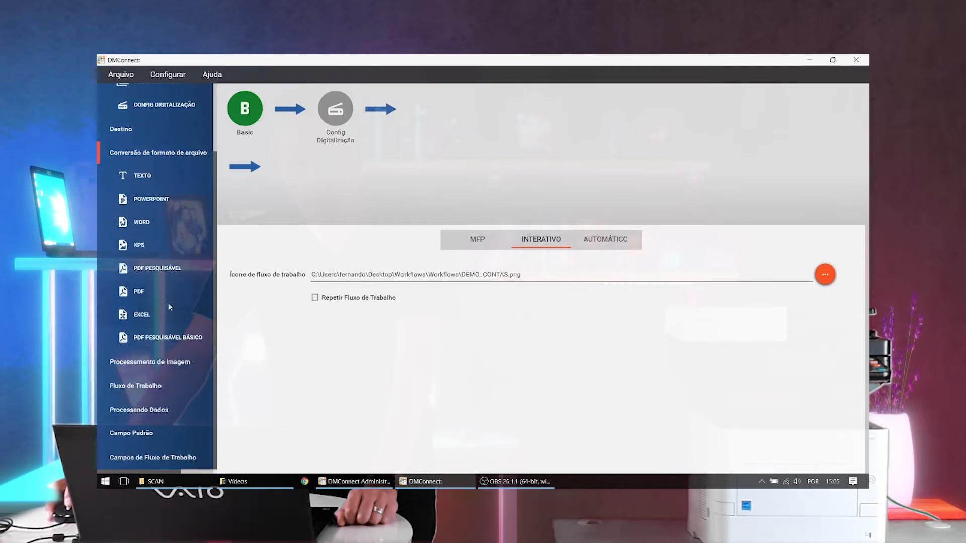
{"action": "left_click", "coordinate": [173, 371]}
{"action": "scroll", "coordinate": [166, 342], "scroll_direction": "down", "scroll_amount": 6}
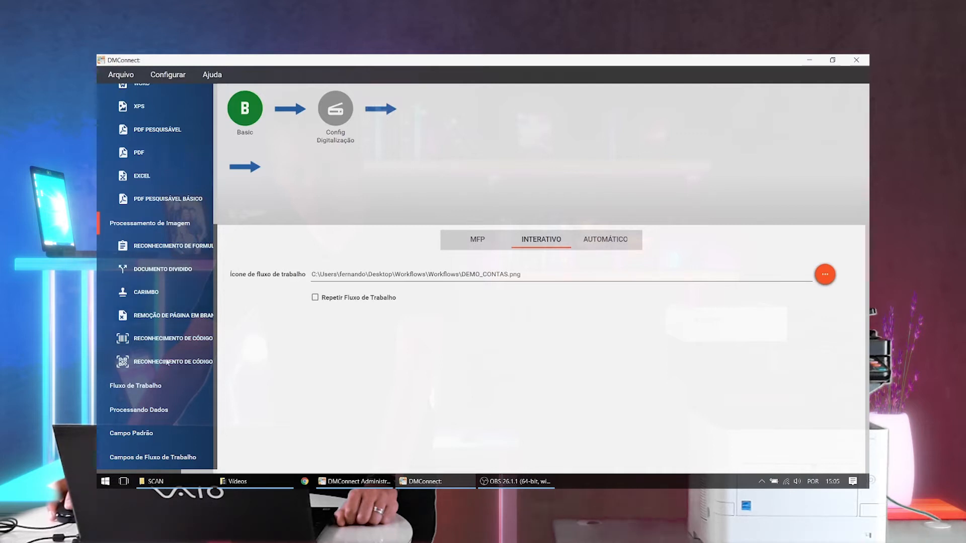
{"action": "left_click", "coordinate": [146, 388]}
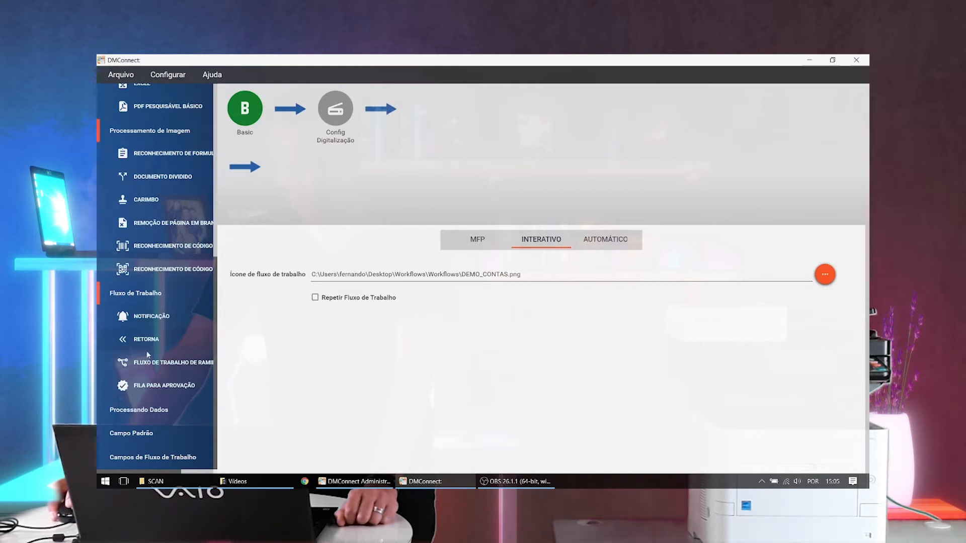
{"action": "left_click", "coordinate": [157, 410]}
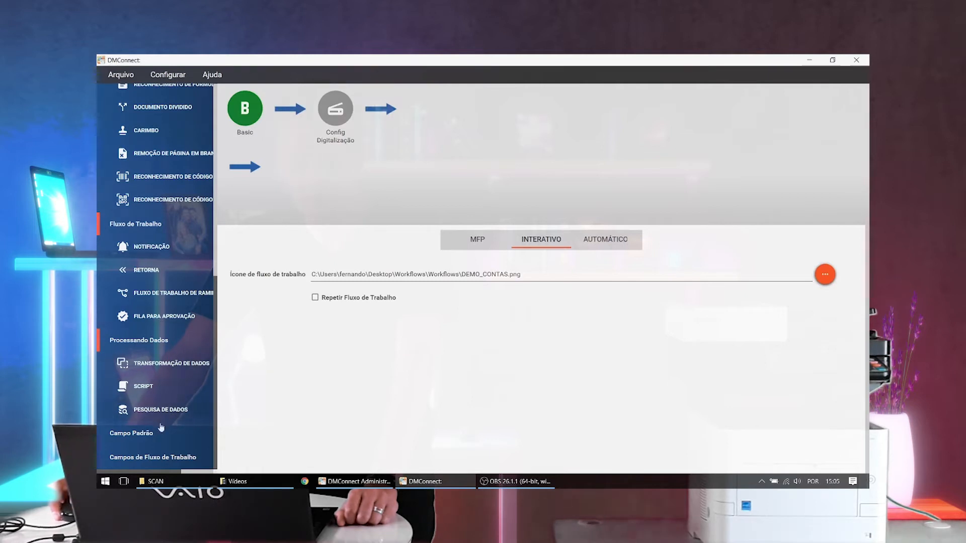
{"action": "scroll", "coordinate": [149, 252], "scroll_direction": "up", "scroll_amount": 2}
{"action": "scroll", "coordinate": [146, 228], "scroll_direction": "up", "scroll_amount": 6}
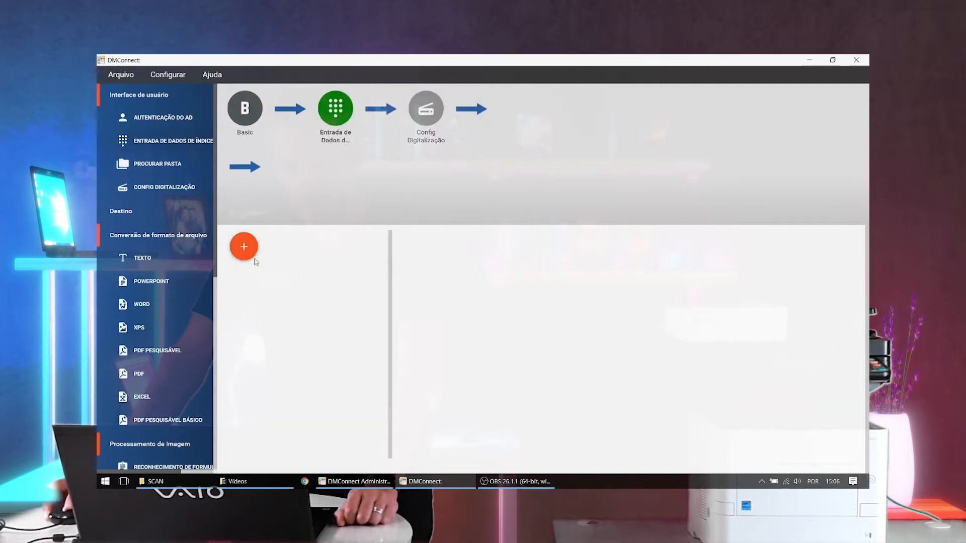
- Add a text field and a numeric field to the index data entry stage
{"action": "mouse_move", "coordinate": [244, 248]}
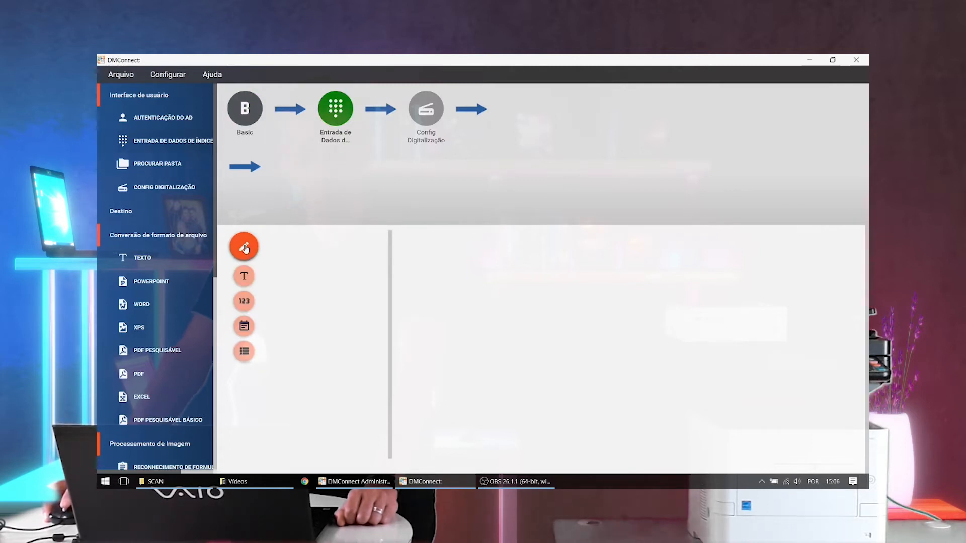
{"action": "left_click", "coordinate": [244, 277]}
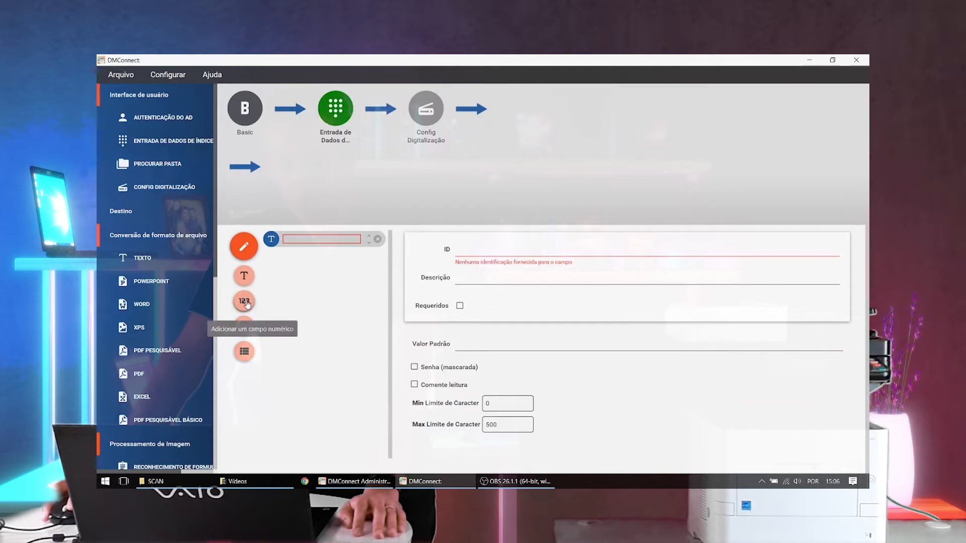
{"action": "left_click", "coordinate": [244, 300]}
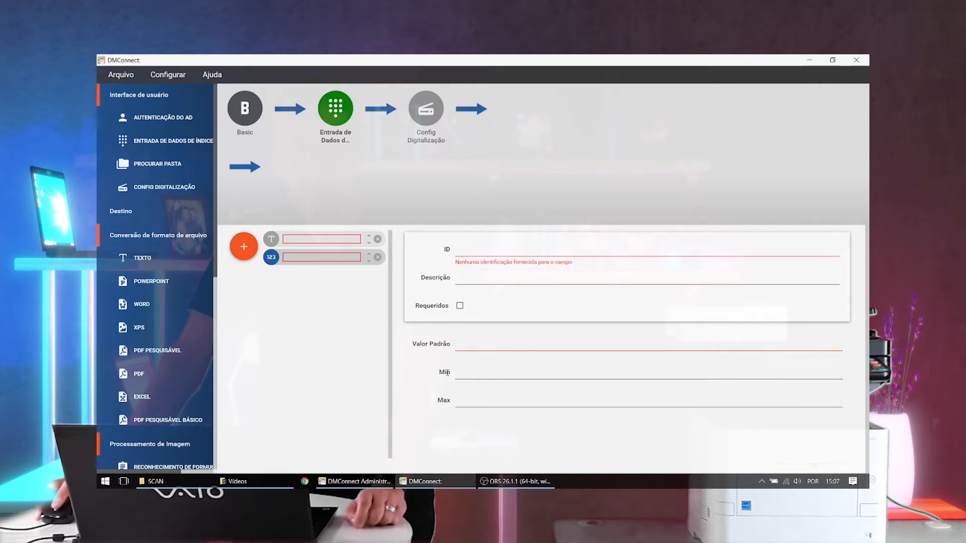
- Add a date field to the index data entry stage and review its available date formats
{"action": "mouse_move", "coordinate": [243, 248]}
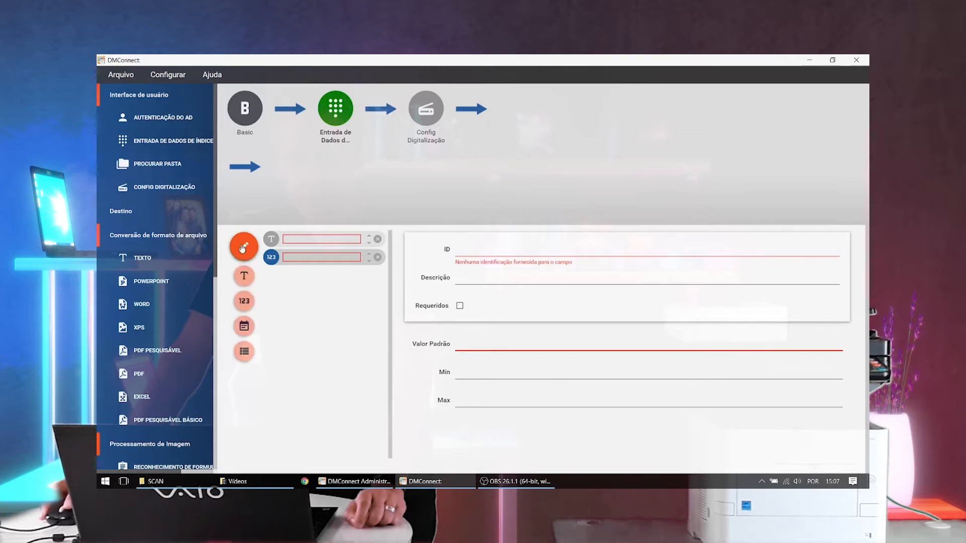
{"action": "left_click", "coordinate": [242, 327]}
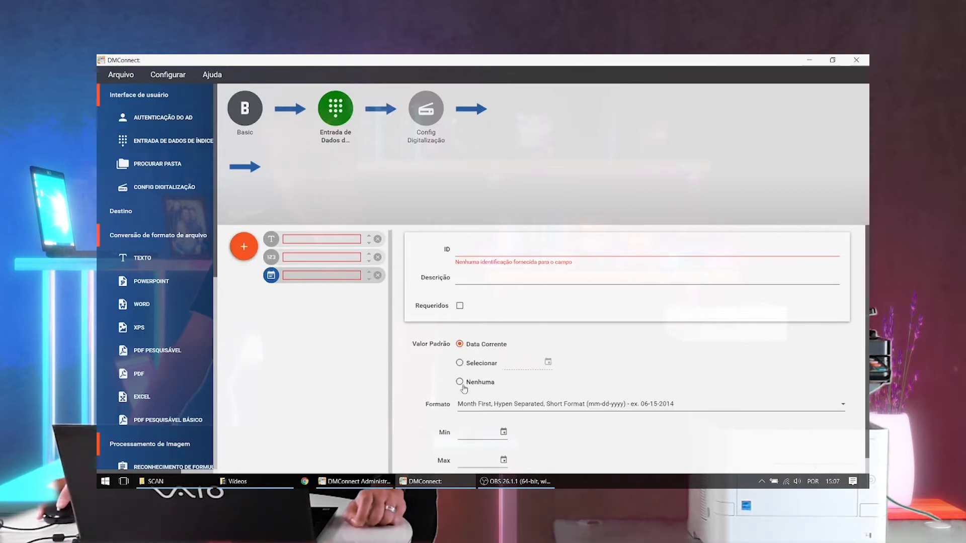
{"action": "left_click", "coordinate": [492, 279]}
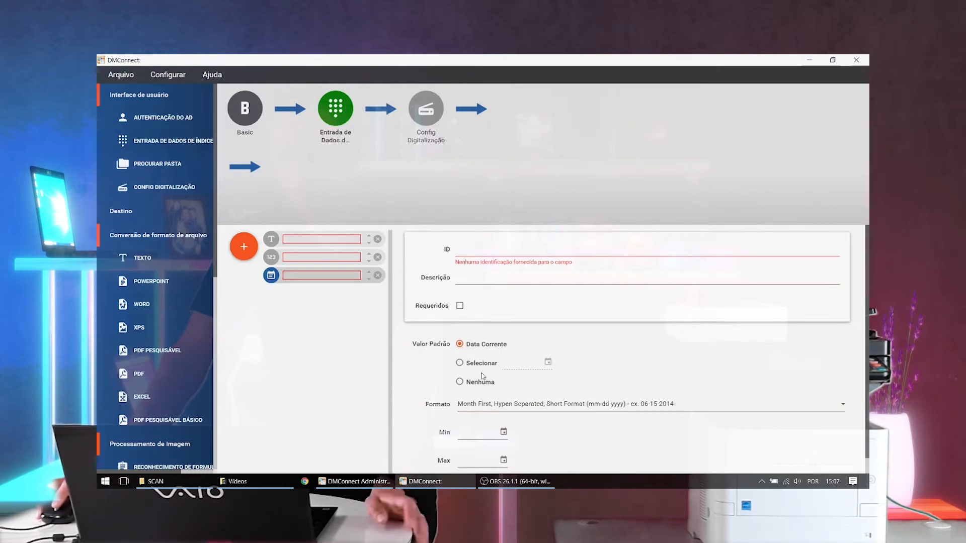
{"action": "left_click", "coordinate": [541, 405]}
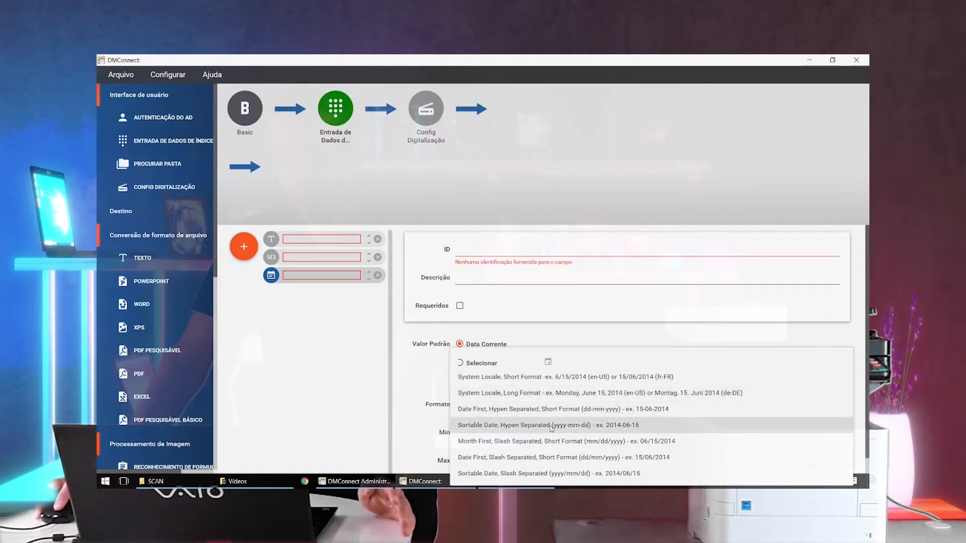
{"action": "left_click", "coordinate": [417, 400]}
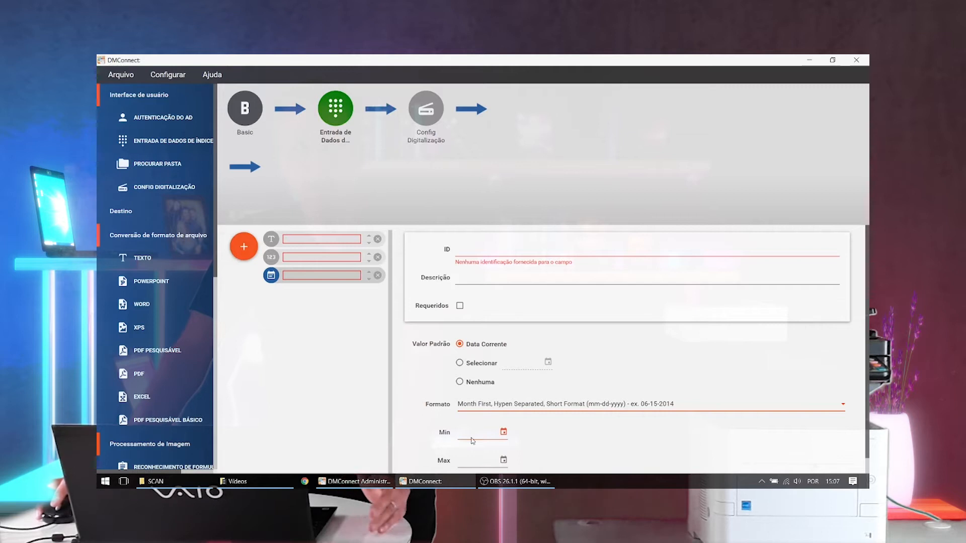
- Add a list field to the index data entry stage
{"action": "mouse_move", "coordinate": [246, 252]}
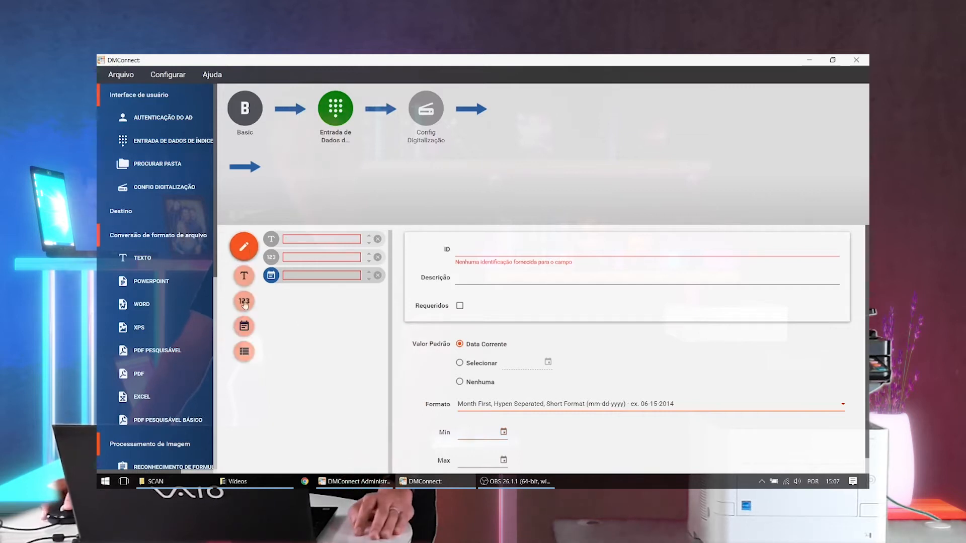
{"action": "left_click", "coordinate": [245, 353]}
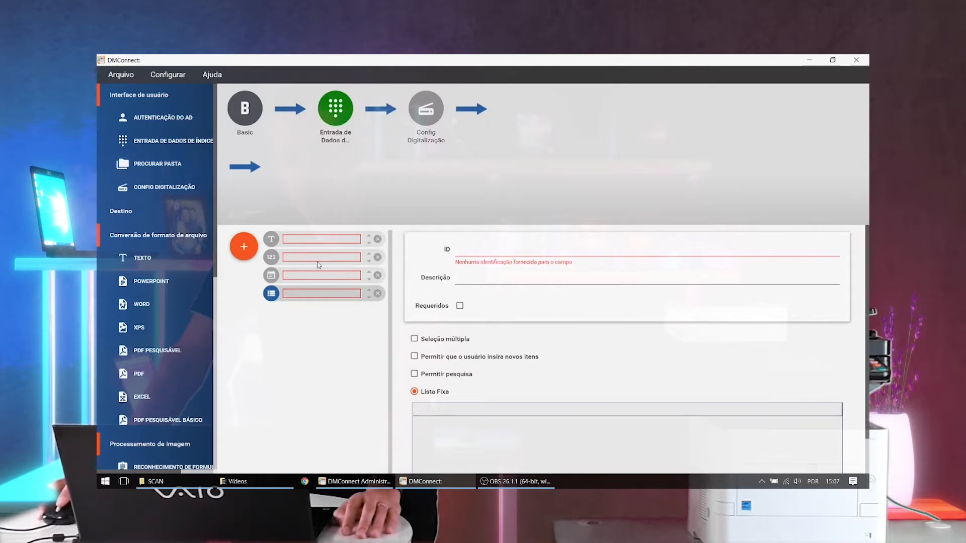
- Delete the text, numeric and date fields from the index data entry stage, keeping only the list field
{"action": "left_click", "coordinate": [378, 240]}
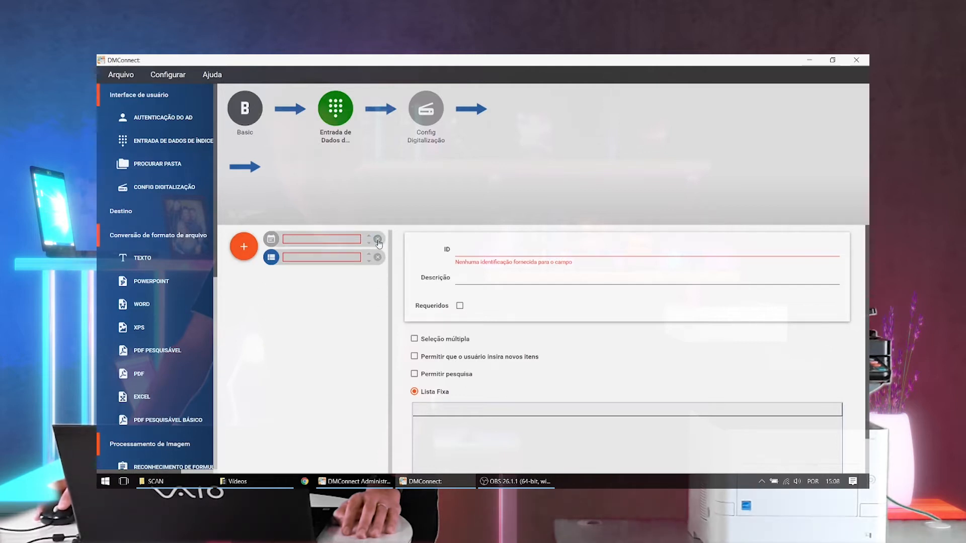
{"action": "left_click", "coordinate": [378, 240]}
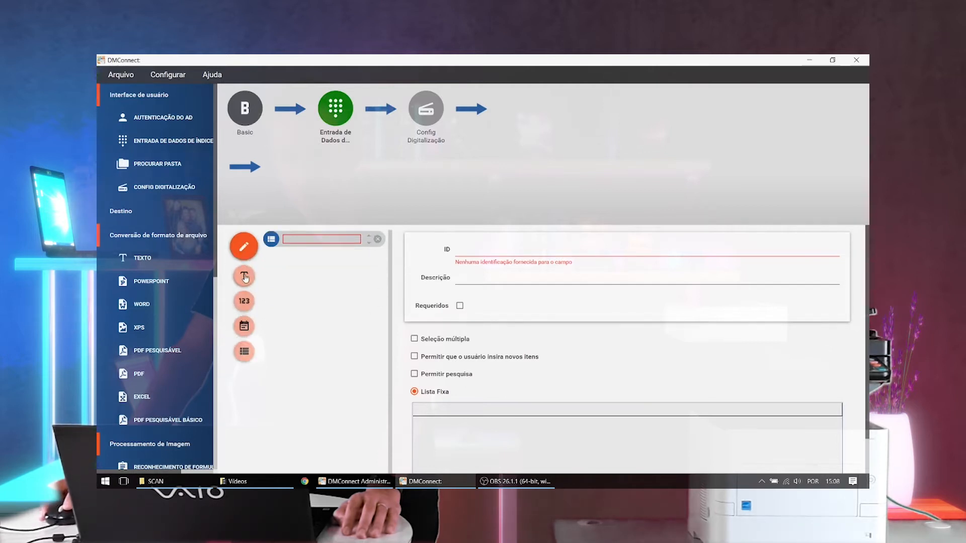
{"action": "left_click", "coordinate": [246, 267]}
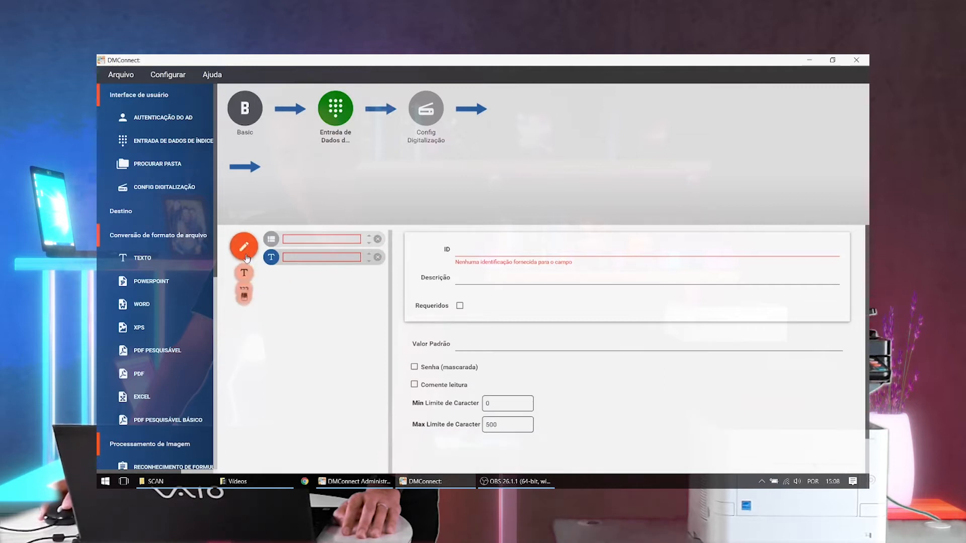
{"action": "left_click", "coordinate": [246, 276]}
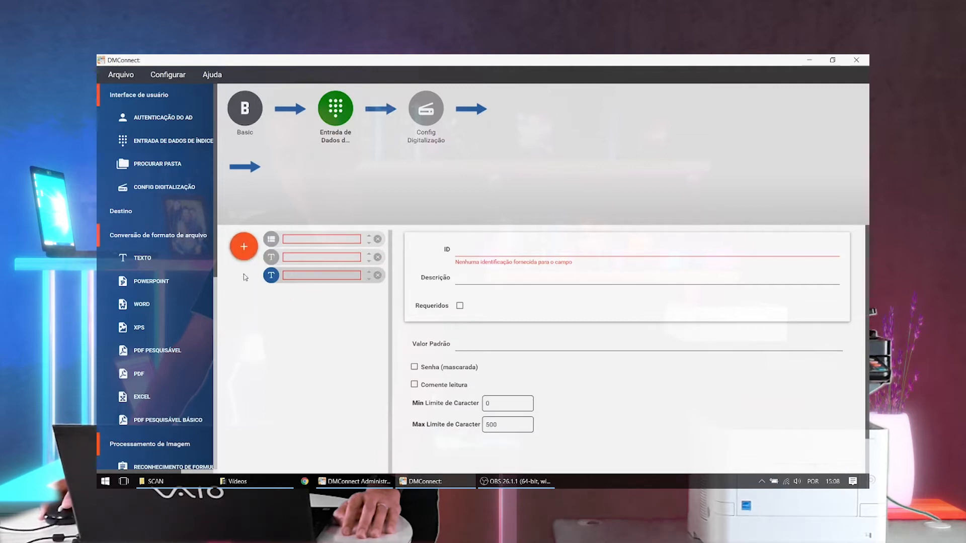
{"action": "left_click", "coordinate": [378, 275]}
{"action": "left_click", "coordinate": [378, 257]}
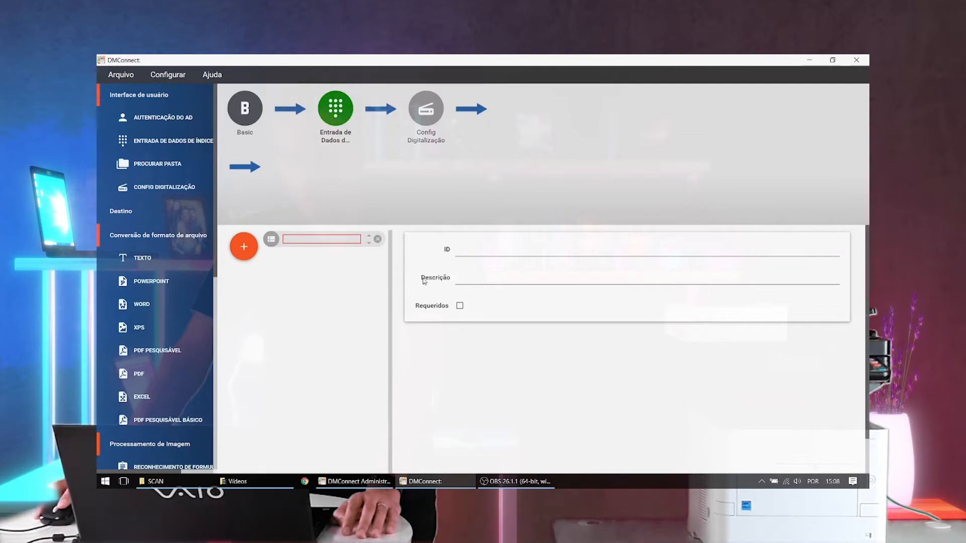
- Give the list field the ID TIPO-DOC and the description "Tipo de documento", and mark it as required
{"action": "left_click", "coordinate": [324, 240]}
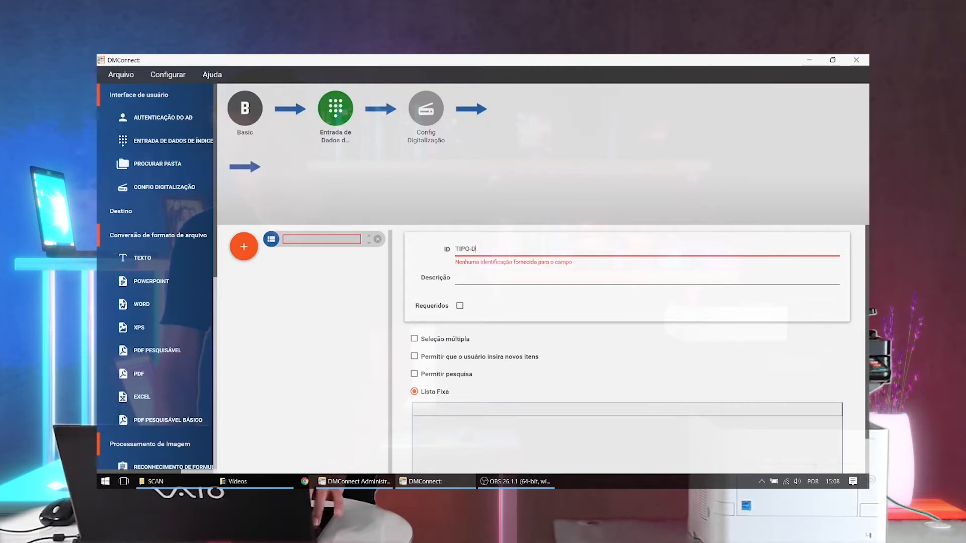
{"action": "type", "text": "OC"}
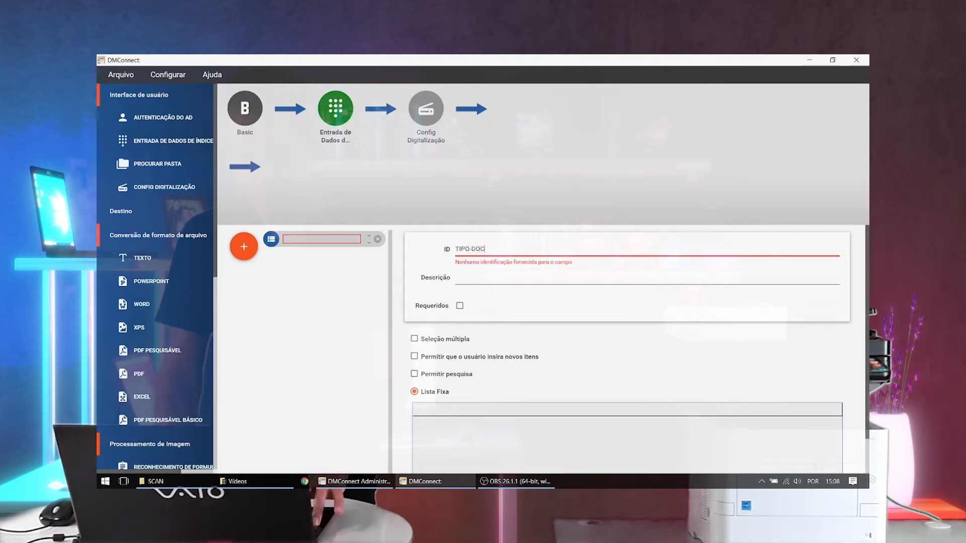
{"action": "left_click", "coordinate": [492, 278]}
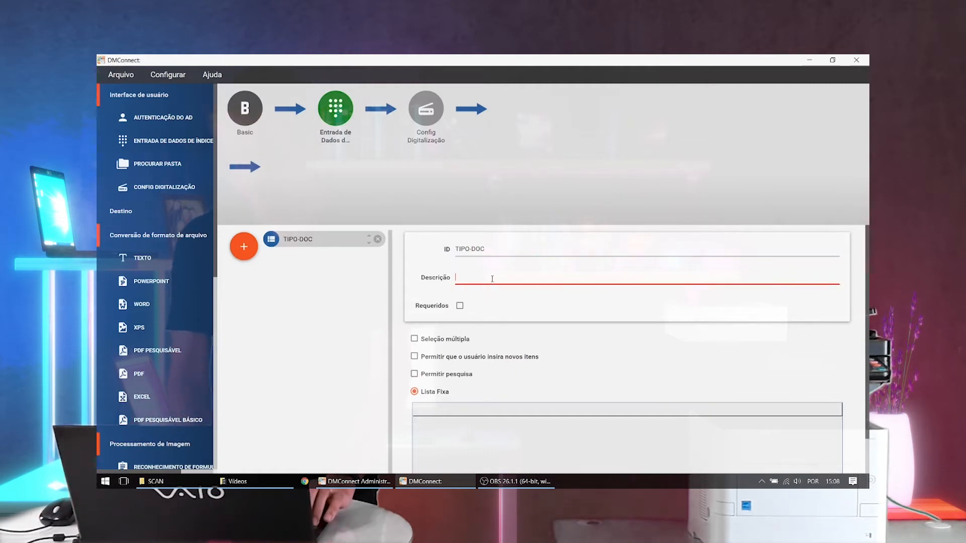
{"action": "type", "text": "Tipo d"}
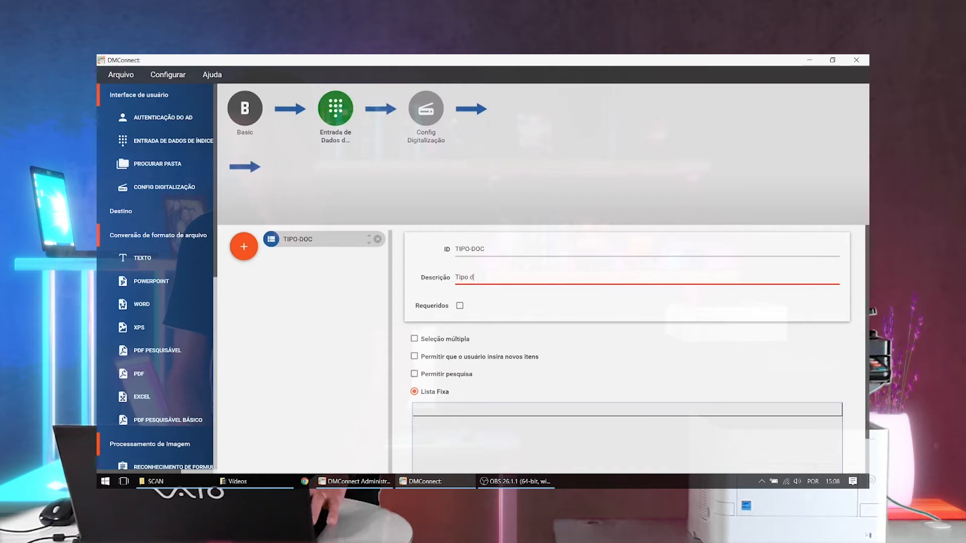
{"action": "type", "text": "e document"}
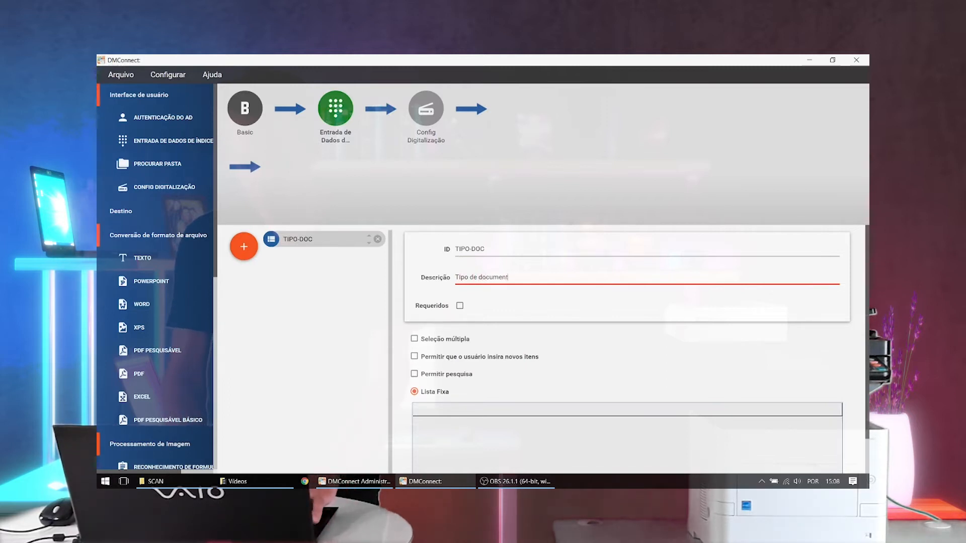
{"action": "type", "text": "o"}
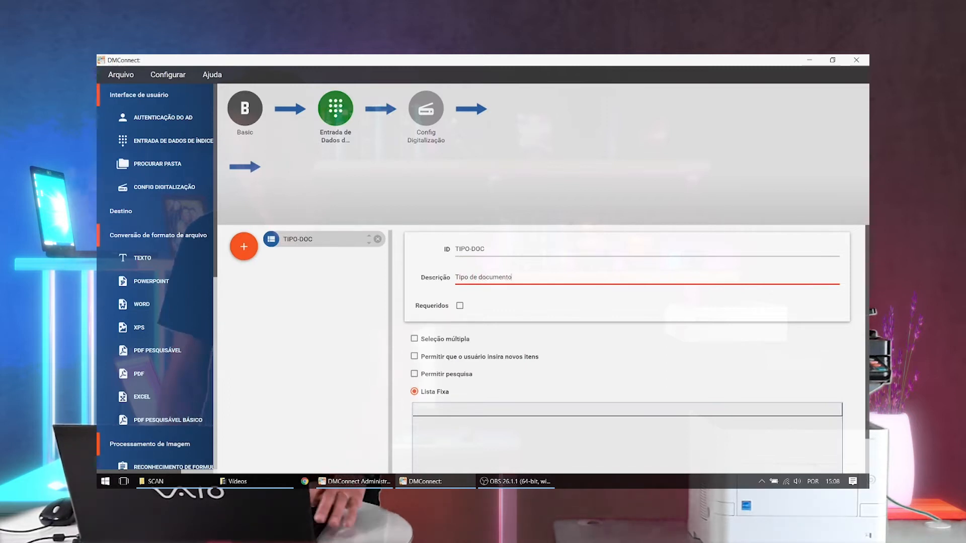
{"action": "left_click", "coordinate": [460, 307]}
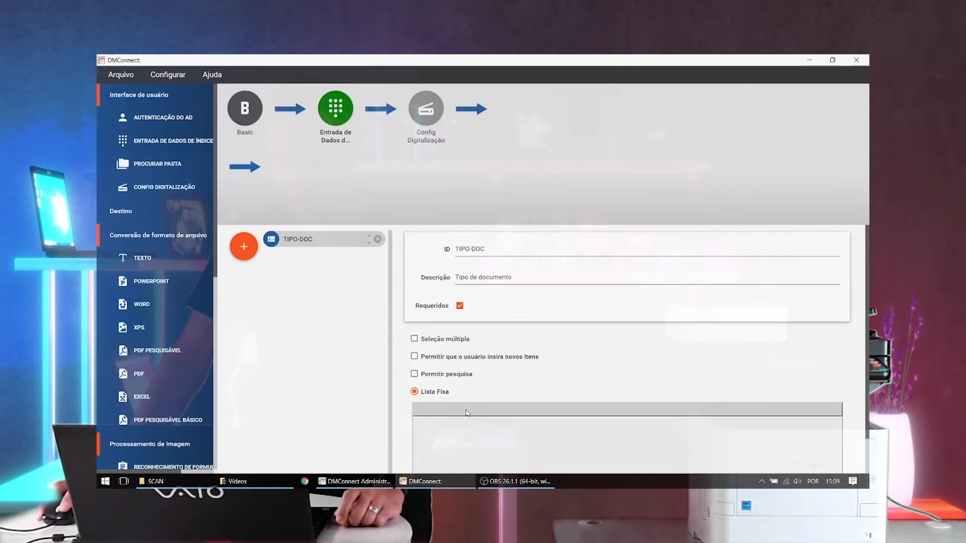
- Enter LUZ and AGUA as items of the TIPO-DOC field's fixed list
{"action": "scroll", "coordinate": [602, 401], "scroll_direction": "down", "scroll_amount": 1}
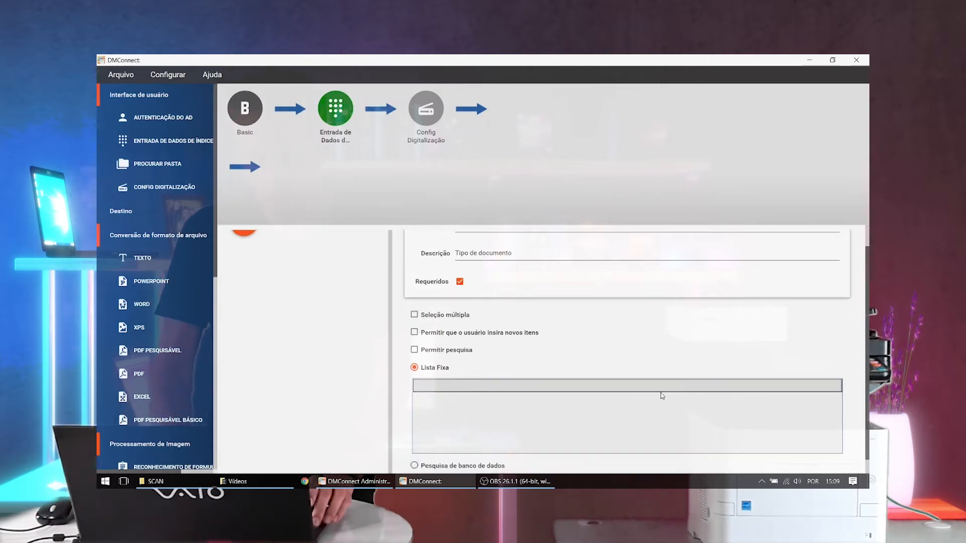
{"action": "type", "text": "a"}
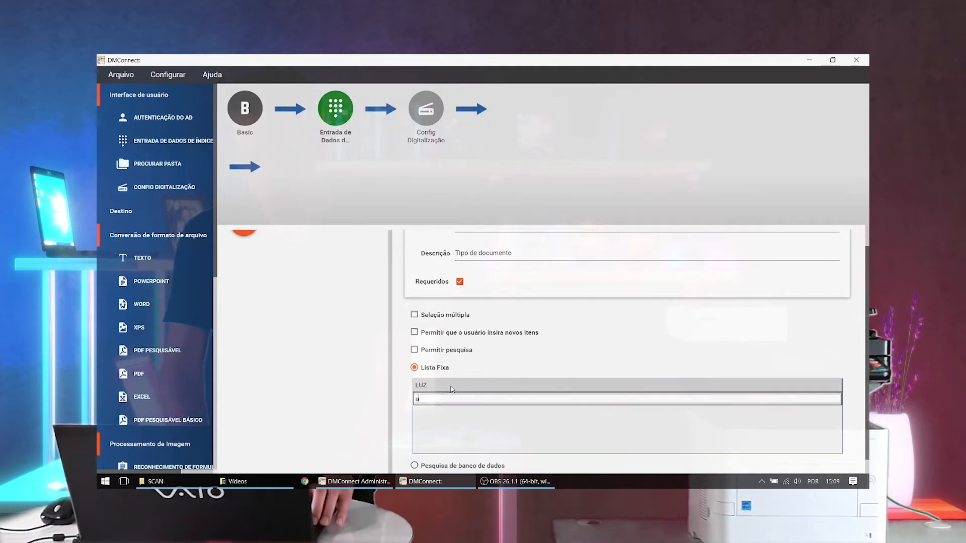
{"action": "key", "text": "BackSpace"}
{"action": "type", "text": "AGUA"}
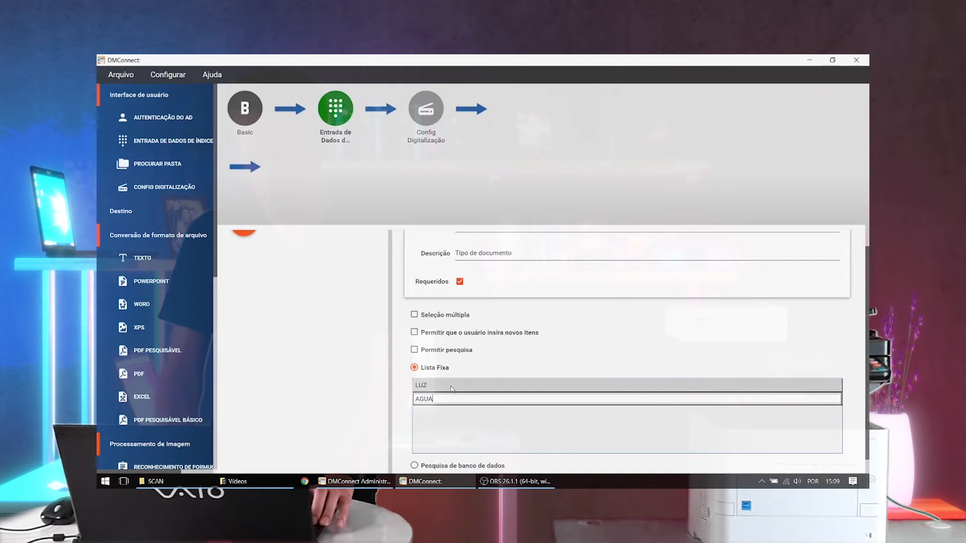
{"action": "key", "text": "Return"}
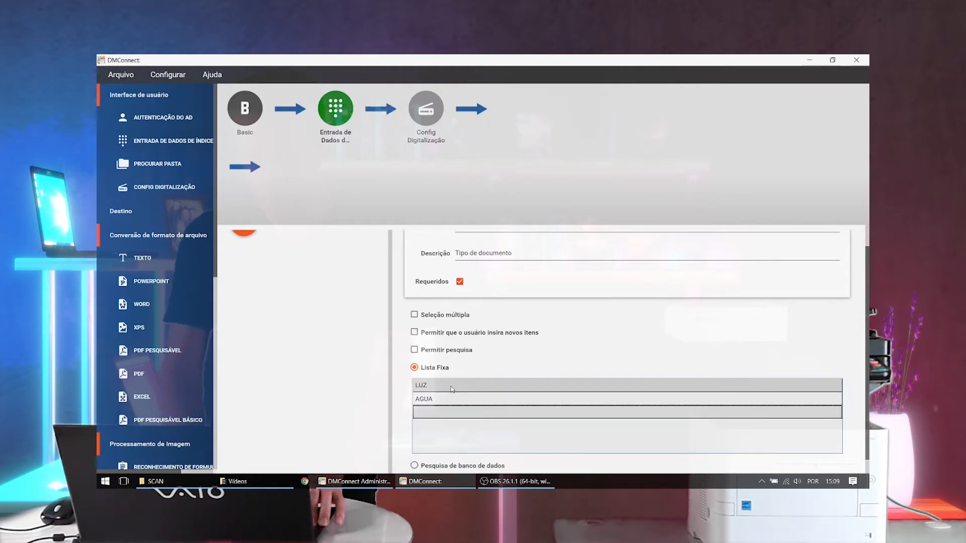
- Add INTERNET and CONVEN as further items of the TIPO-DOC field's fixed list
{"action": "type", "text": "INTERNET"}
{"action": "key", "text": "Return"}
{"action": "type", "text": "CONVENIO"}
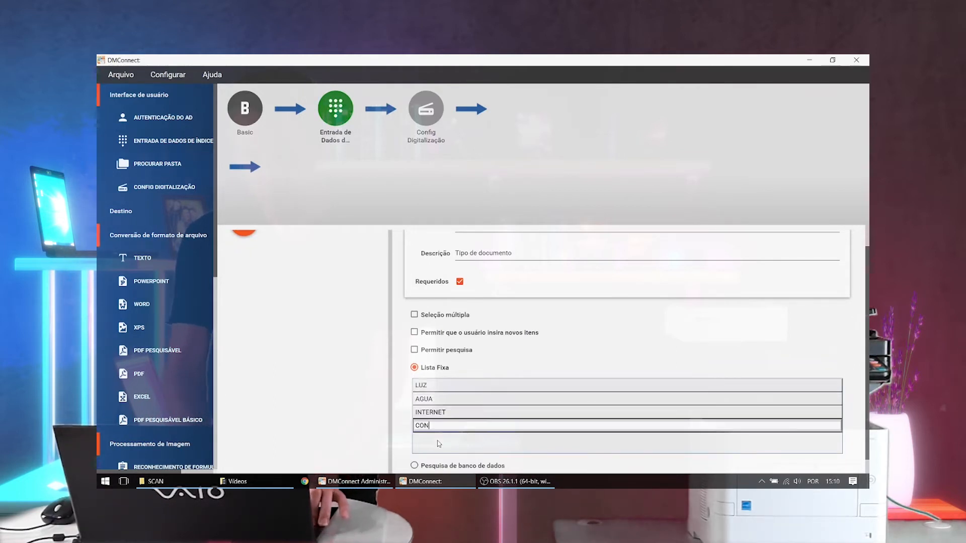
{"action": "key", "text": "Return"}
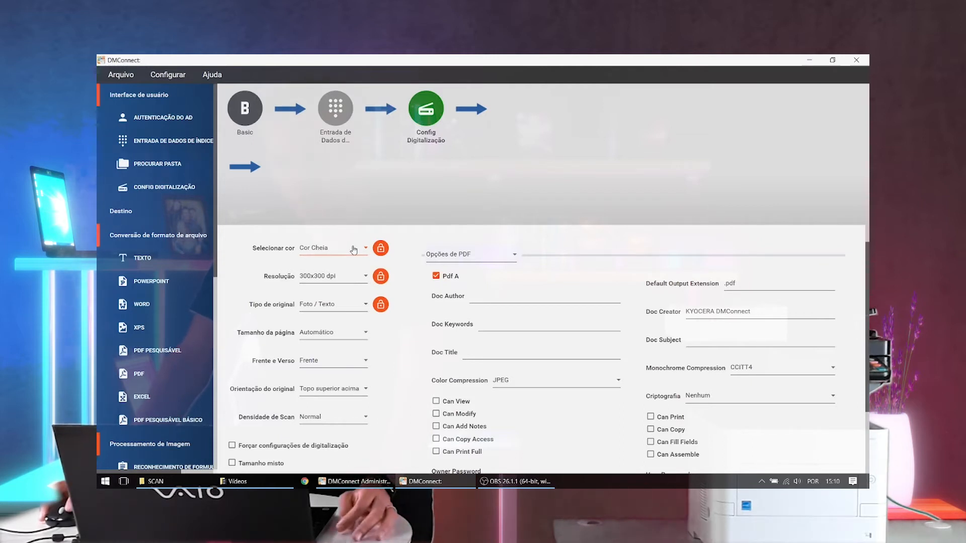
- Configure the scan settings with colour Monocromático, original type Para OCR and duplex option Frente e Verso
{"action": "left_click", "coordinate": [354, 250]}
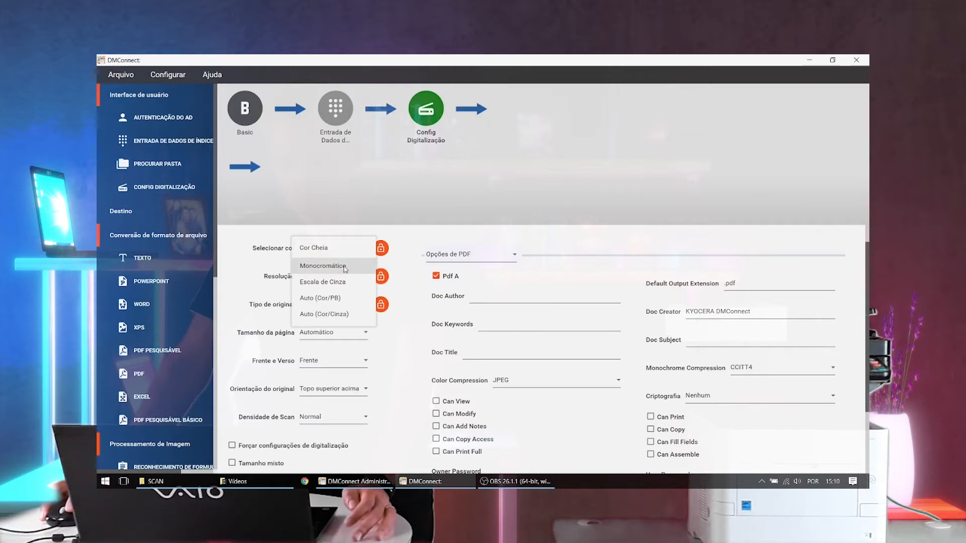
{"action": "left_click", "coordinate": [345, 266]}
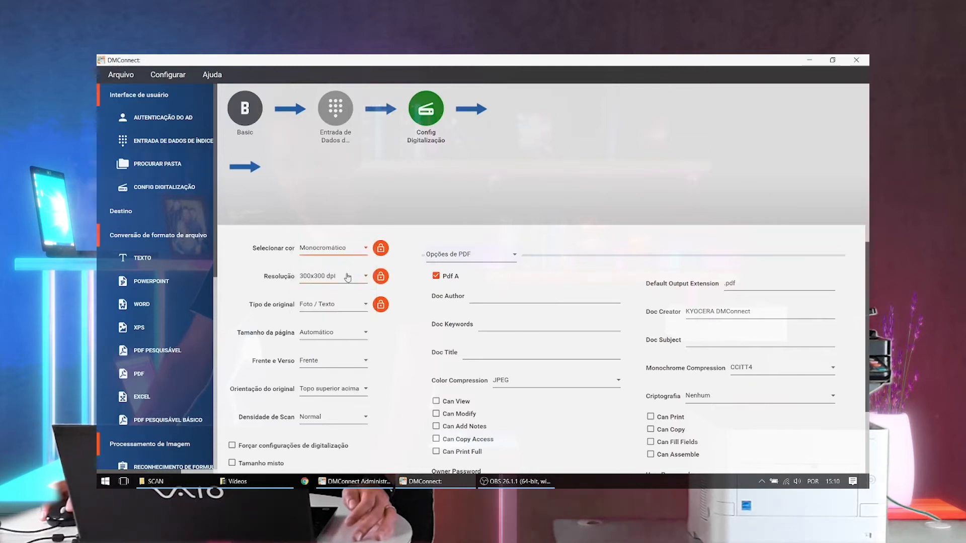
{"action": "left_click", "coordinate": [355, 308]}
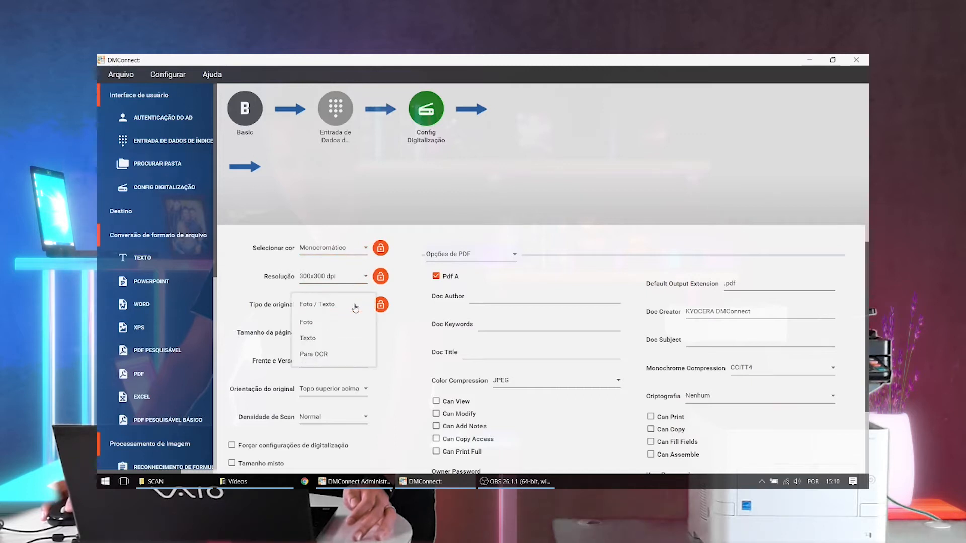
{"action": "left_click", "coordinate": [324, 358]}
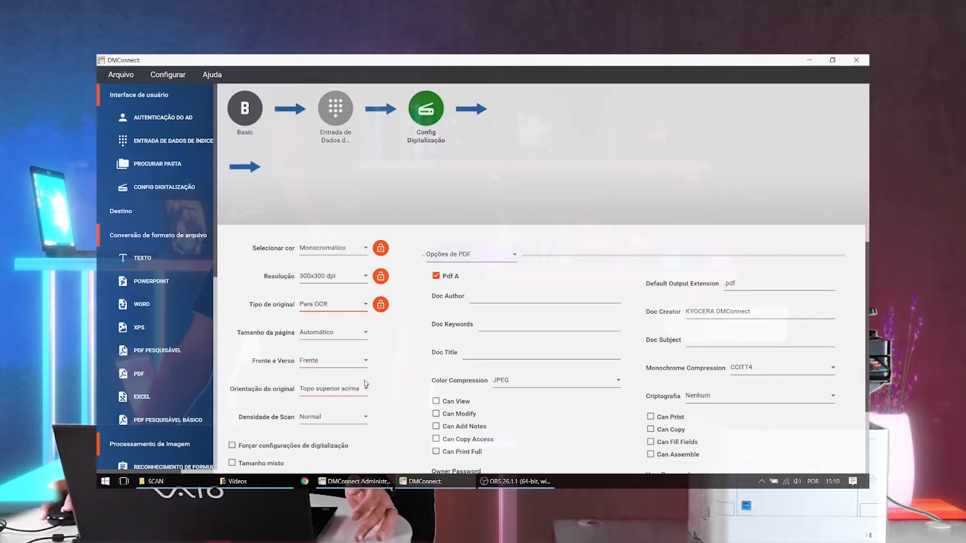
{"action": "left_click", "coordinate": [360, 363]}
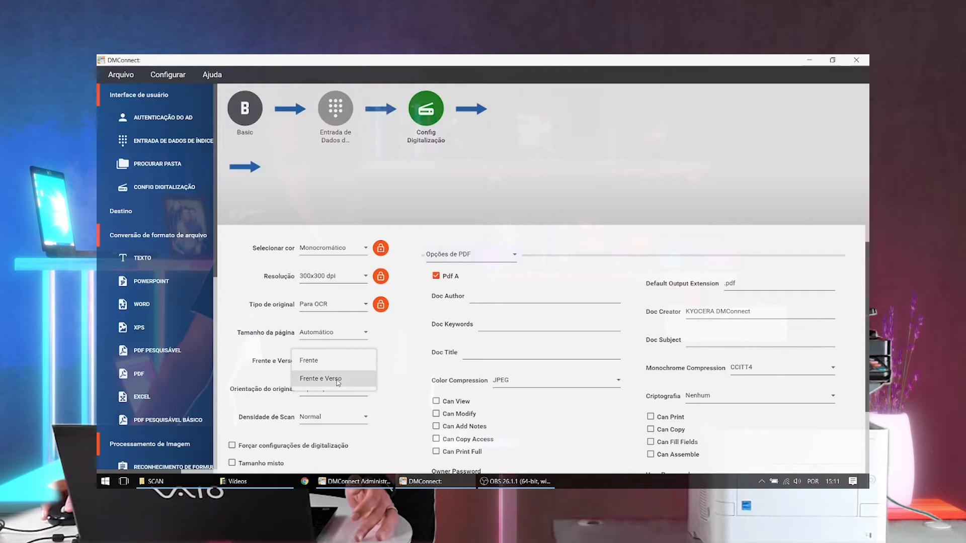
{"action": "left_click", "coordinate": [338, 381]}
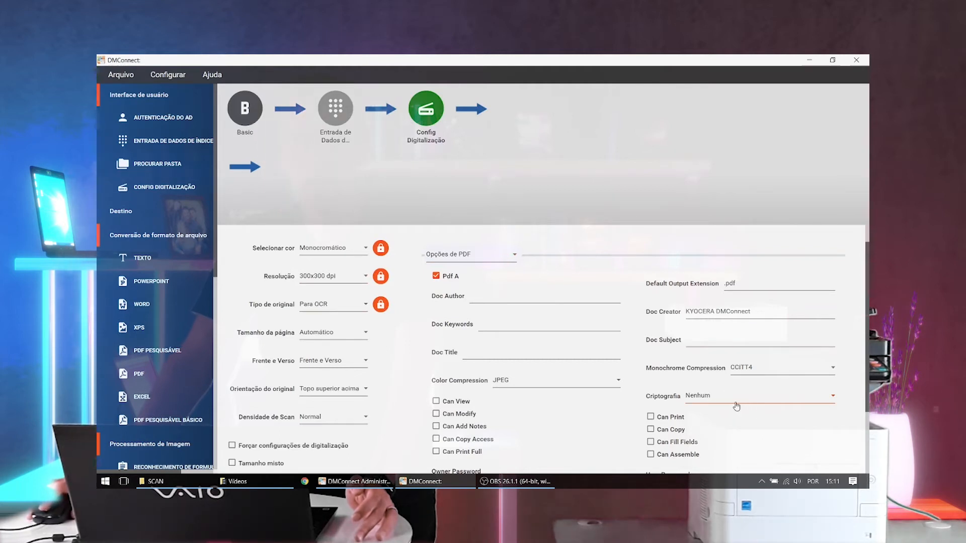
{"action": "scroll", "coordinate": [736, 406], "scroll_direction": "down", "scroll_amount": 1}
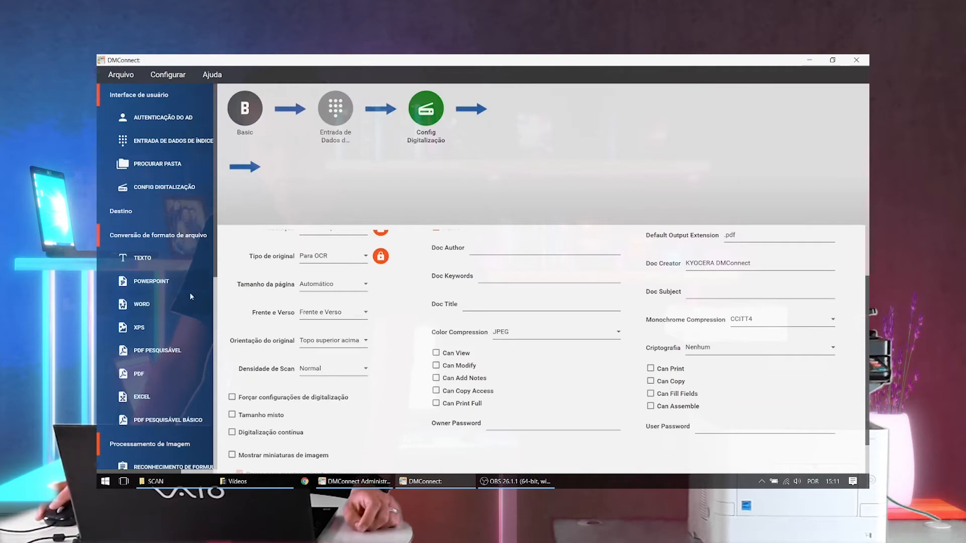
- Add a Documento dividido stage to the workflow and set it to split every 1 page
{"action": "scroll", "coordinate": [180, 294], "scroll_direction": "down", "scroll_amount": 3}
{"action": "scroll", "coordinate": [179, 304], "scroll_direction": "down", "scroll_amount": 1}
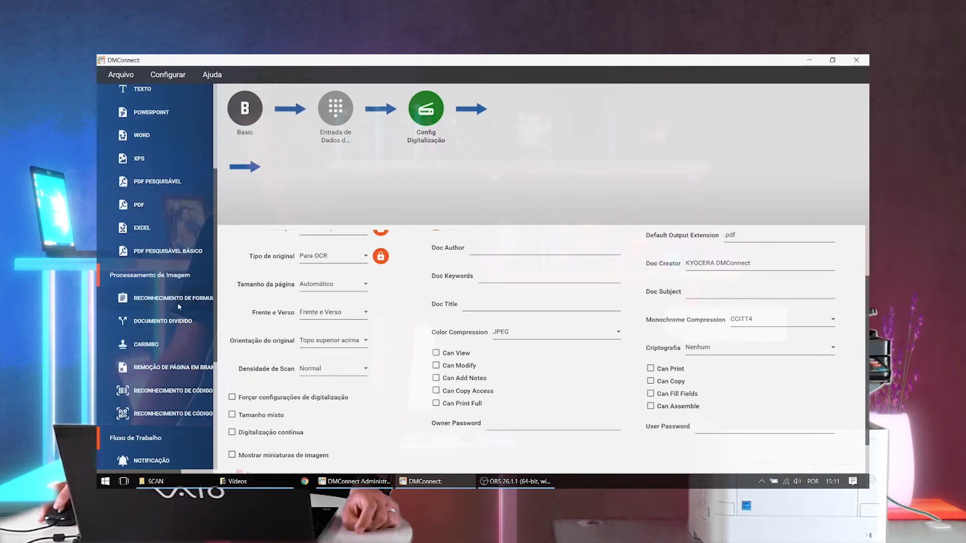
{"action": "left_click", "coordinate": [163, 322]}
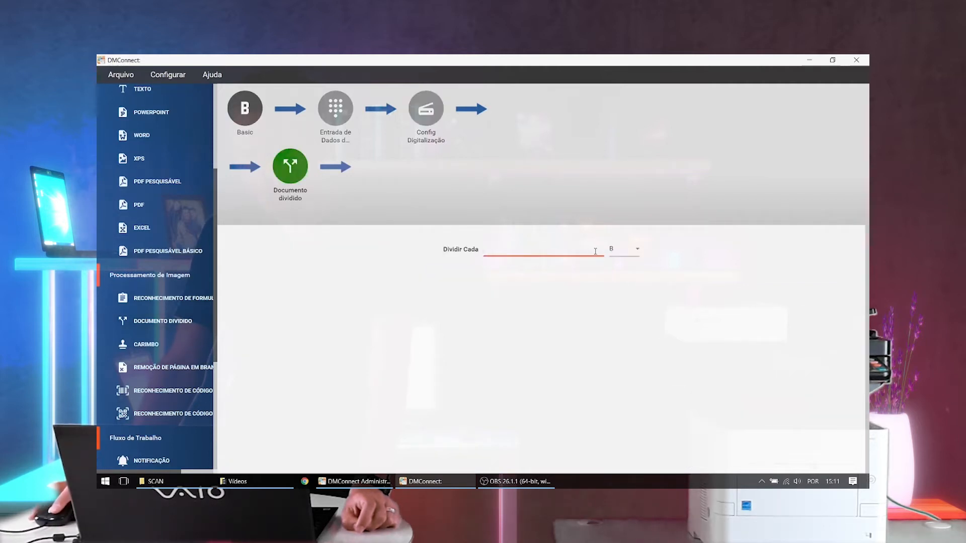
{"action": "left_click", "coordinate": [627, 250]}
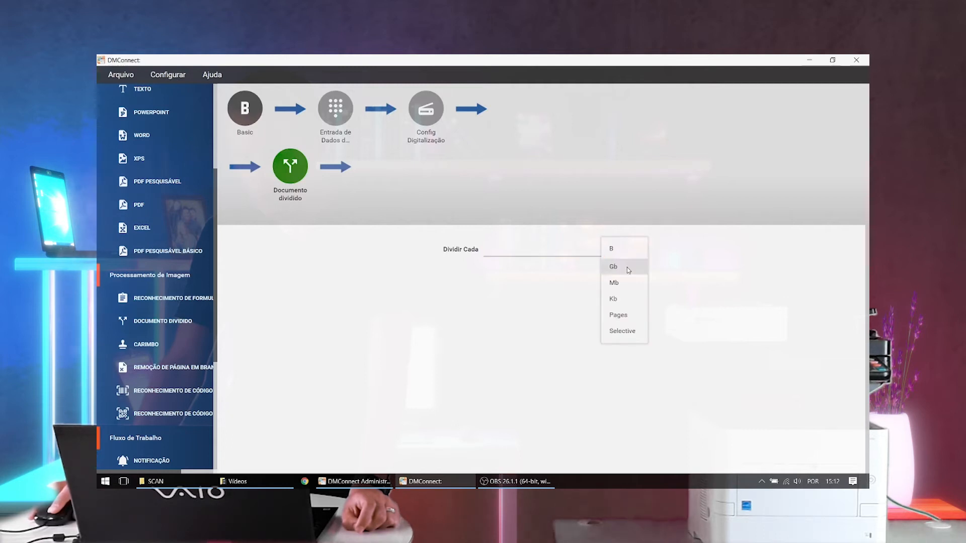
{"action": "left_click", "coordinate": [629, 317]}
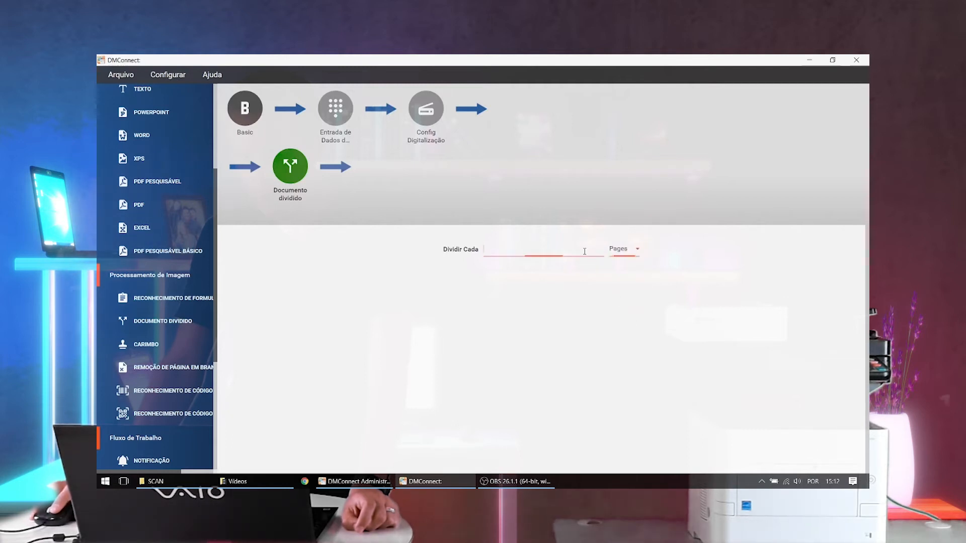
{"action": "type", "text": "1"}
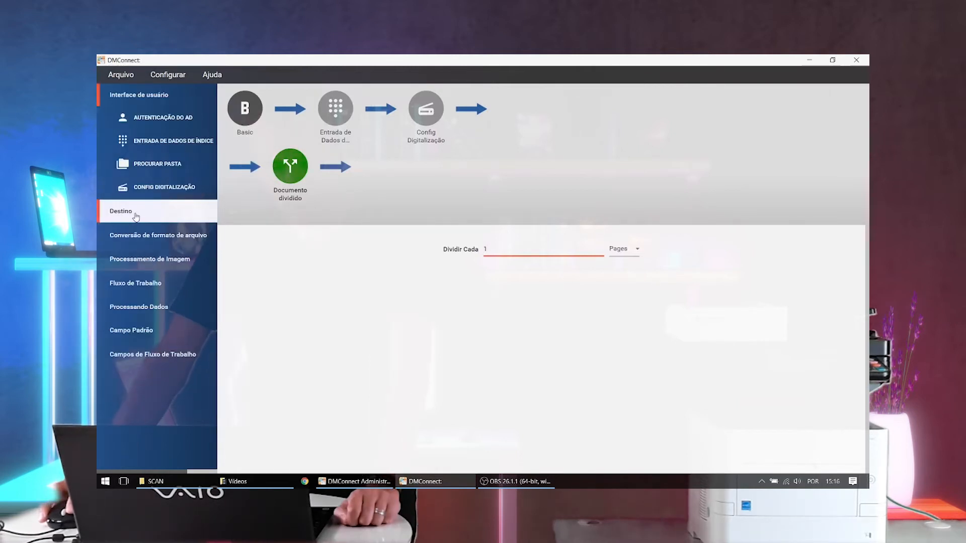
- Add a Destino da pasta stage after the document split stage and open its settings
{"action": "left_click", "coordinate": [135, 213]}
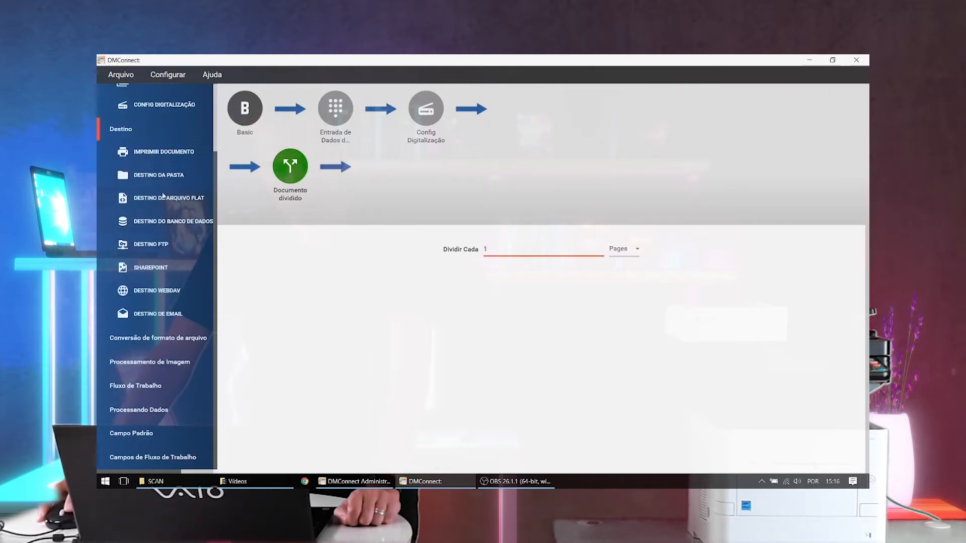
{"action": "left_click_drag", "start_coordinate": [155, 178], "coordinate": [347, 168]}
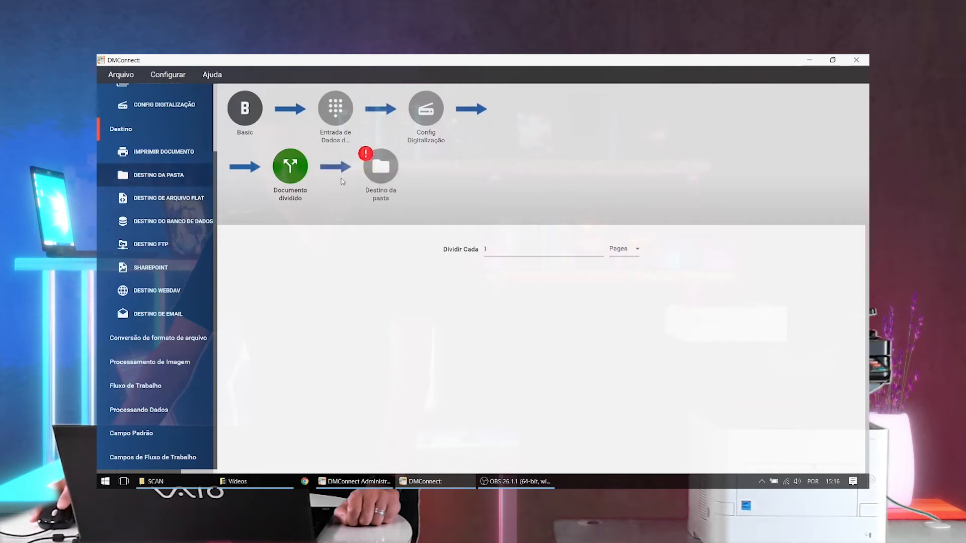
{"action": "left_click", "coordinate": [381, 167]}
{"action": "left_click", "coordinate": [399, 251]}
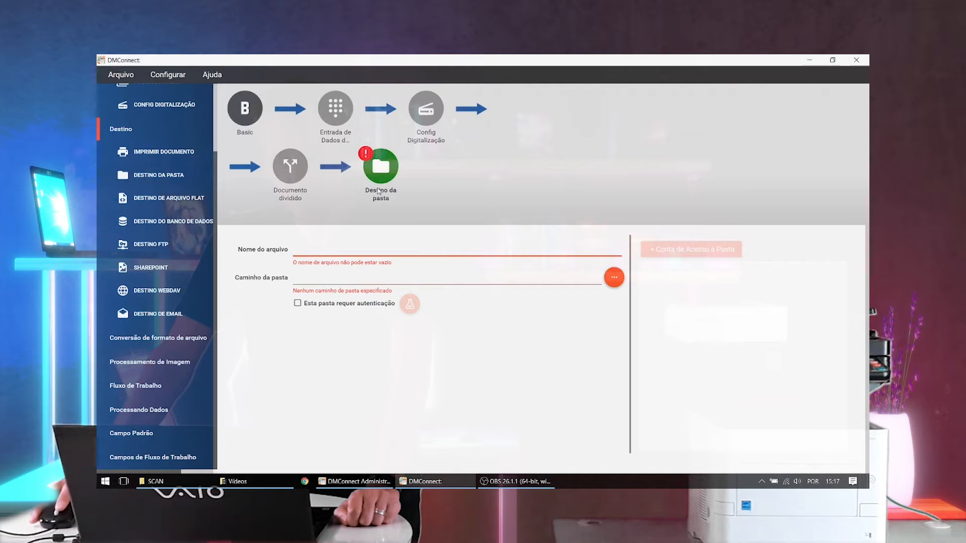
{"action": "mouse_move", "coordinate": [383, 188]}
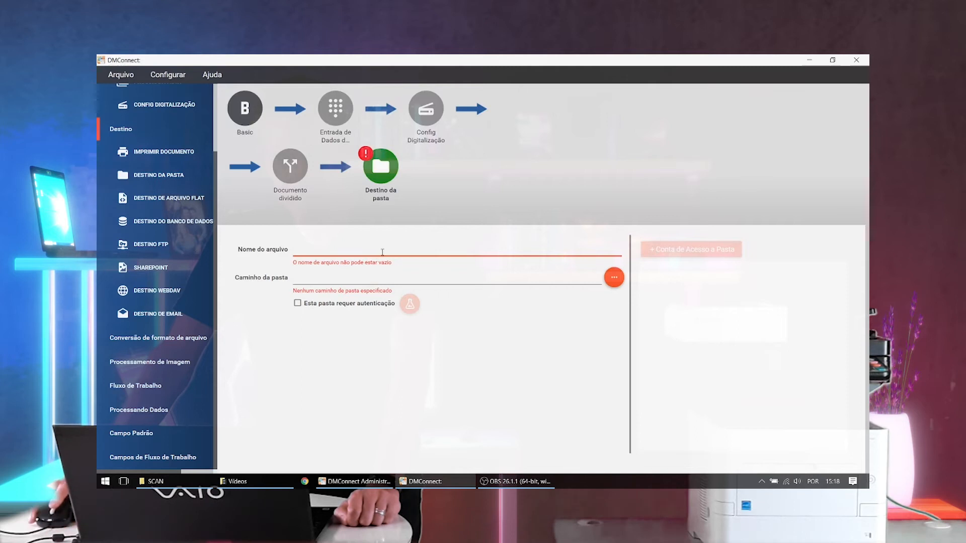
- Insert the TIPO-DOC workflow field into the folder destination's file name, followed by an underscore
{"action": "left_click", "coordinate": [154, 461]}
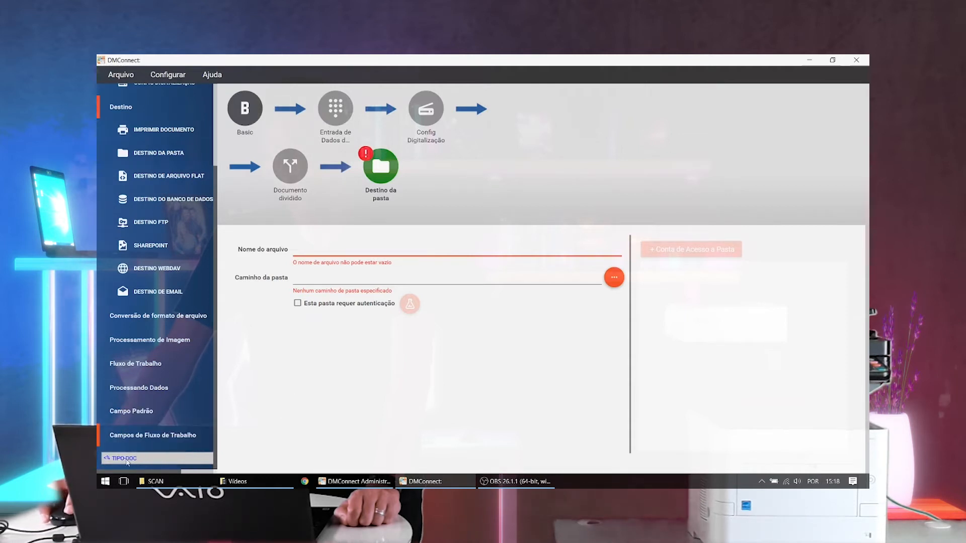
{"action": "left_click_drag", "start_coordinate": [126, 459], "coordinate": [326, 251]}
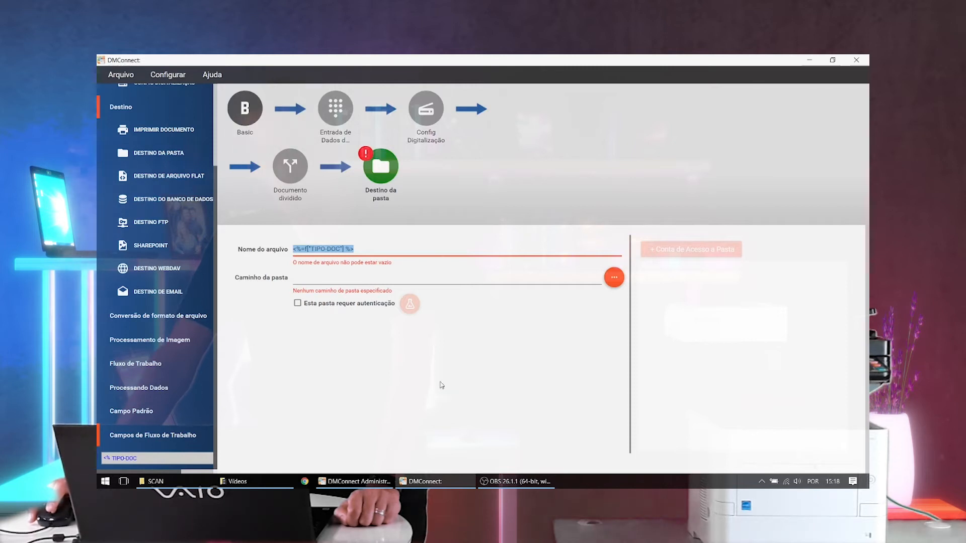
{"action": "left_click", "coordinate": [379, 248]}
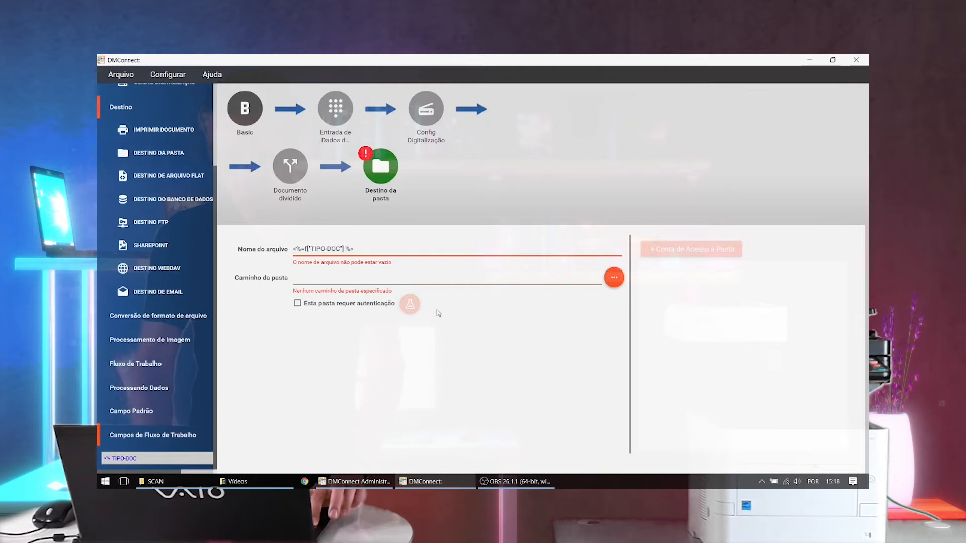
{"action": "type", "text": "_"}
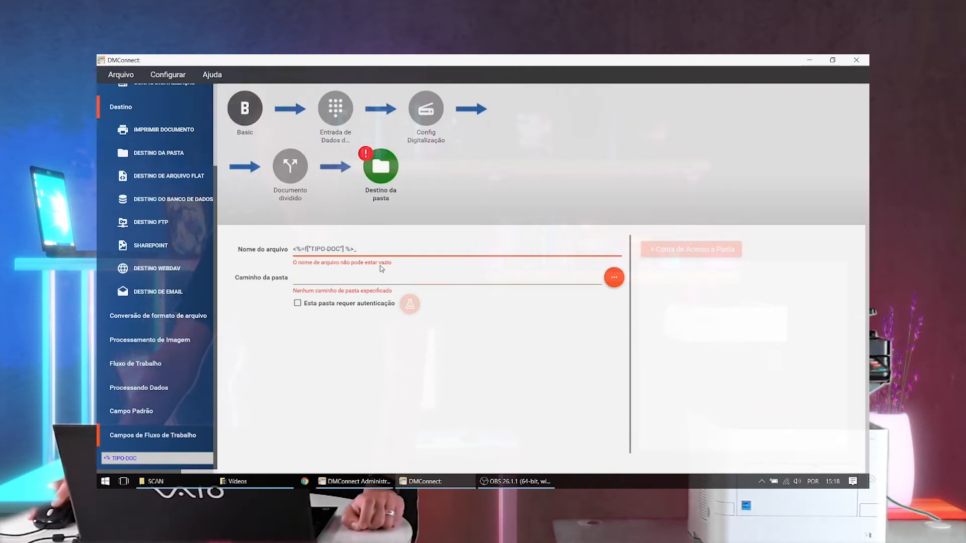
- Append the standard Timestamp field and the extension .PDF to the folder destination's file name
{"action": "left_click", "coordinate": [163, 434]}
{"action": "scroll", "coordinate": [162, 435], "scroll_direction": "up", "scroll_amount": 1}
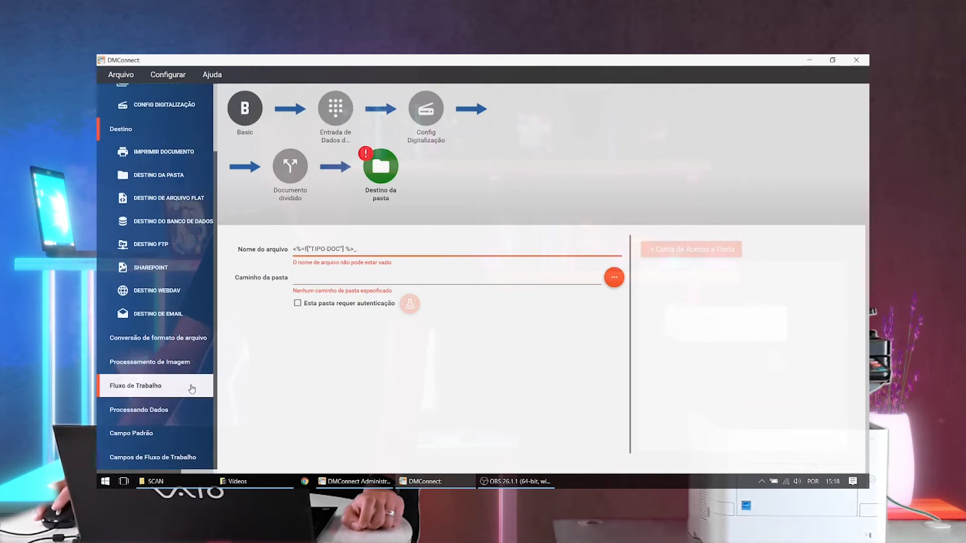
{"action": "left_click", "coordinate": [147, 435]}
{"action": "scroll", "coordinate": [161, 428], "scroll_direction": "down", "scroll_amount": 8}
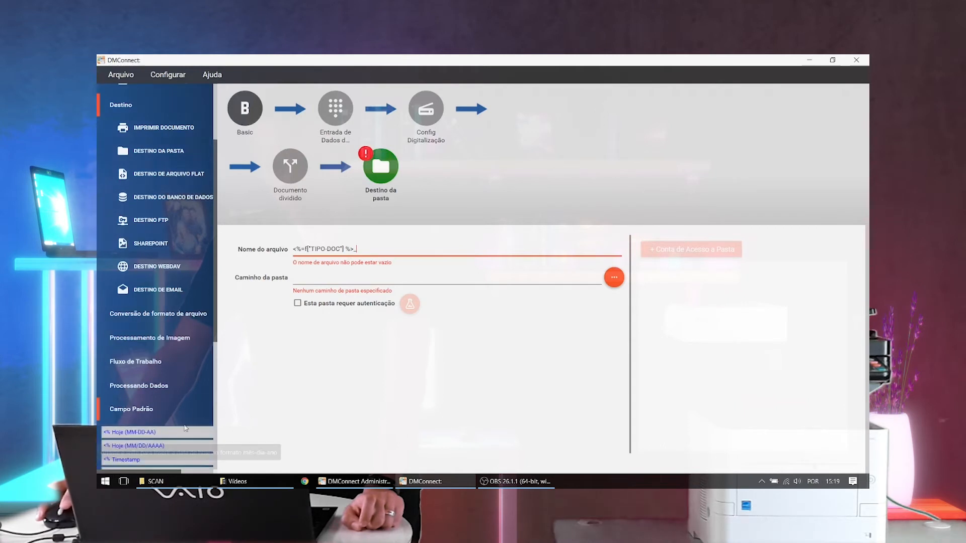
{"action": "scroll", "coordinate": [171, 421], "scroll_direction": "down", "scroll_amount": 3}
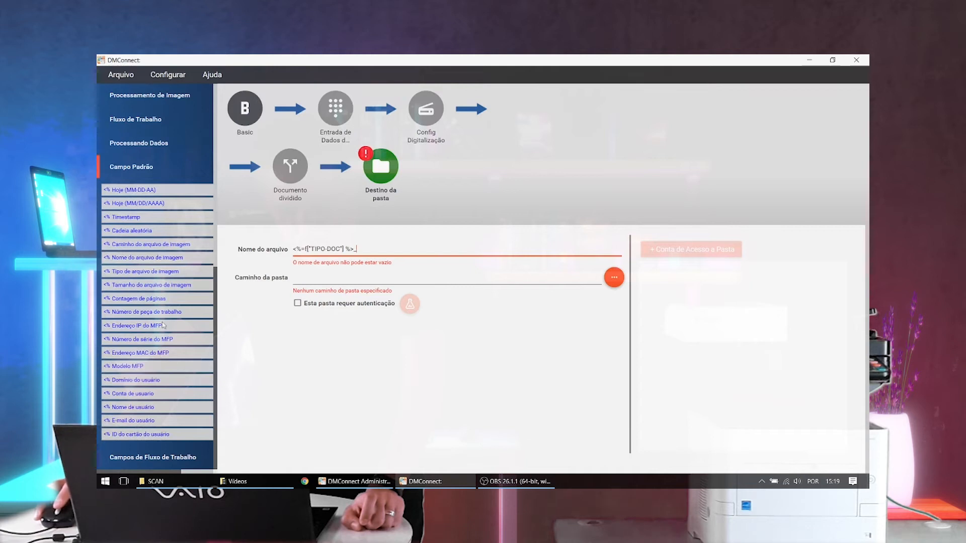
{"action": "left_click_drag", "start_coordinate": [131, 217], "coordinate": [402, 249]}
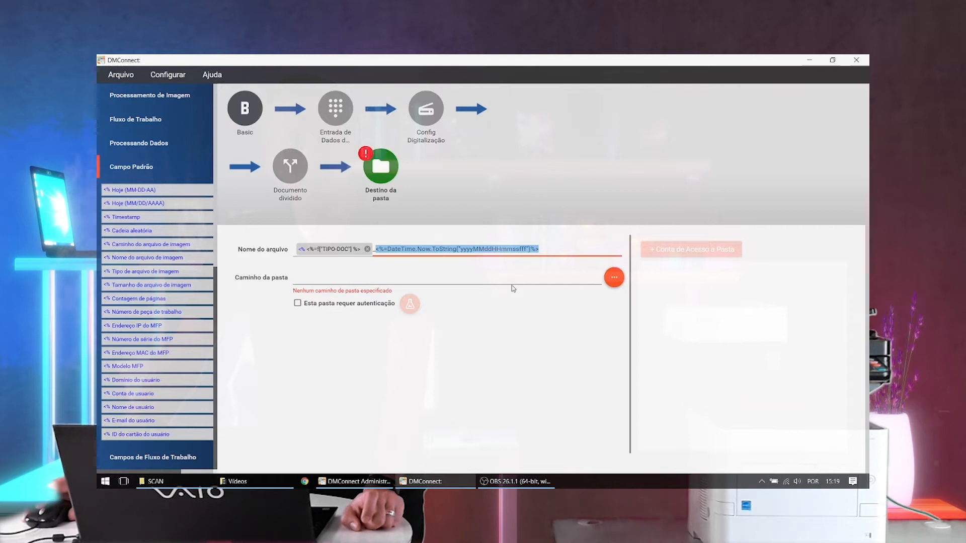
{"action": "left_click", "coordinate": [550, 249]}
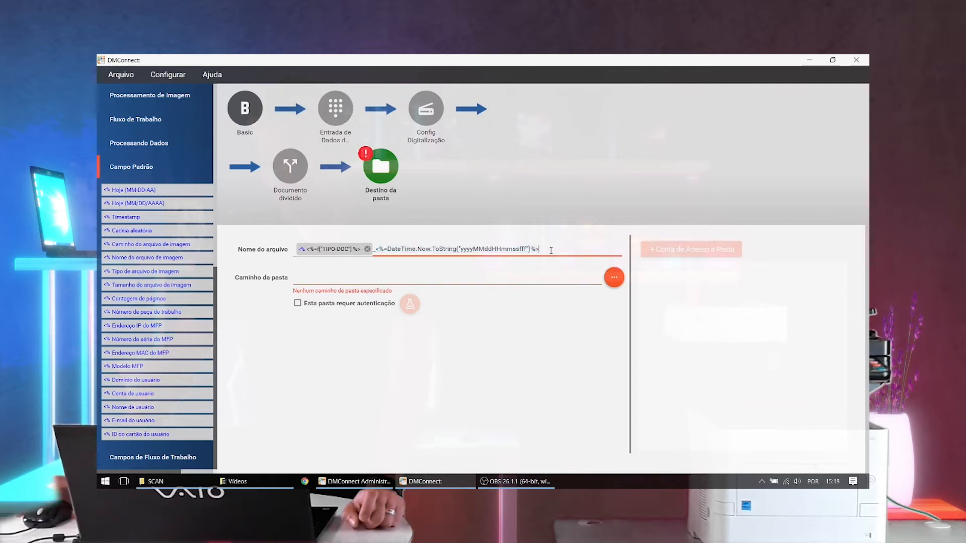
{"action": "type", "text": ".PDF"}
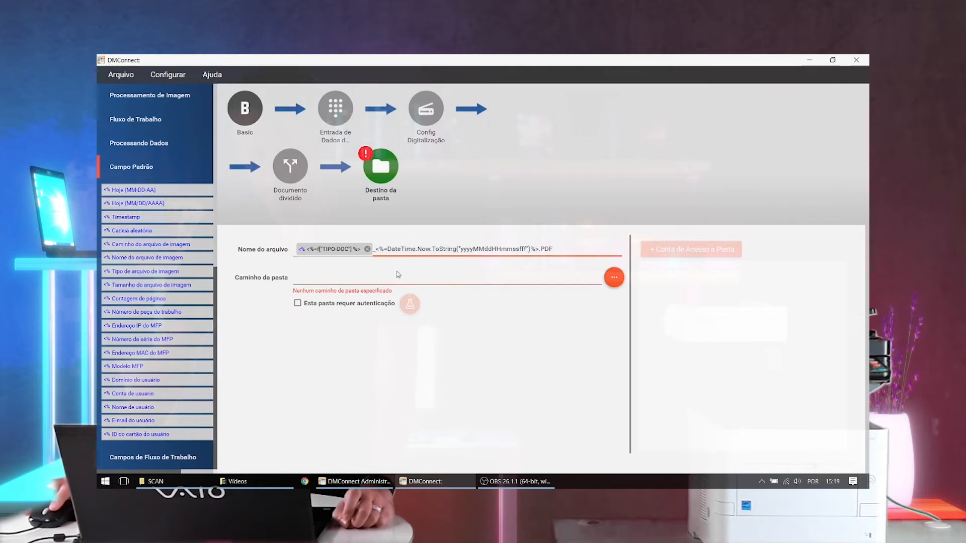
- Create a CONTAS folder inside the Desktop's SCAN folder and choose it as the folder destination's path
{"action": "left_click", "coordinate": [382, 275]}
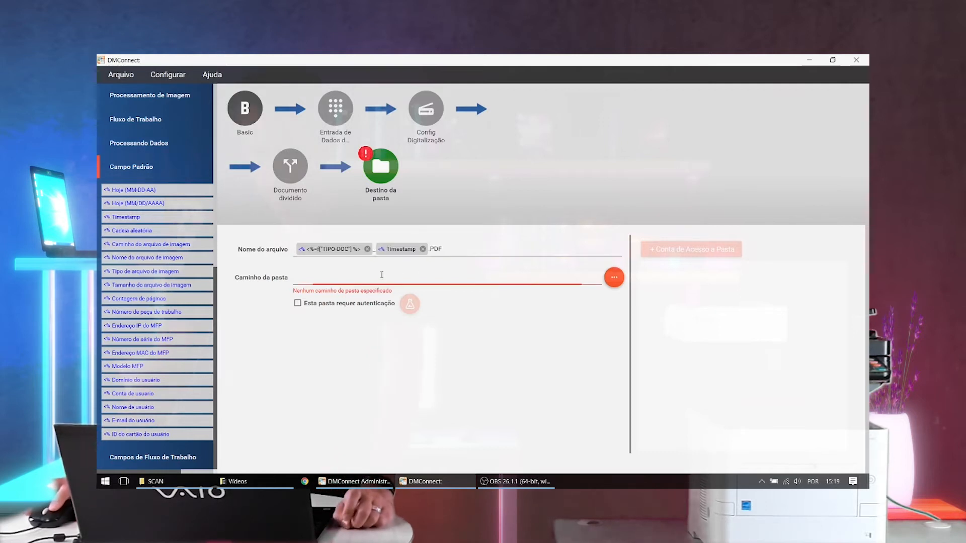
{"action": "left_click", "coordinate": [615, 280]}
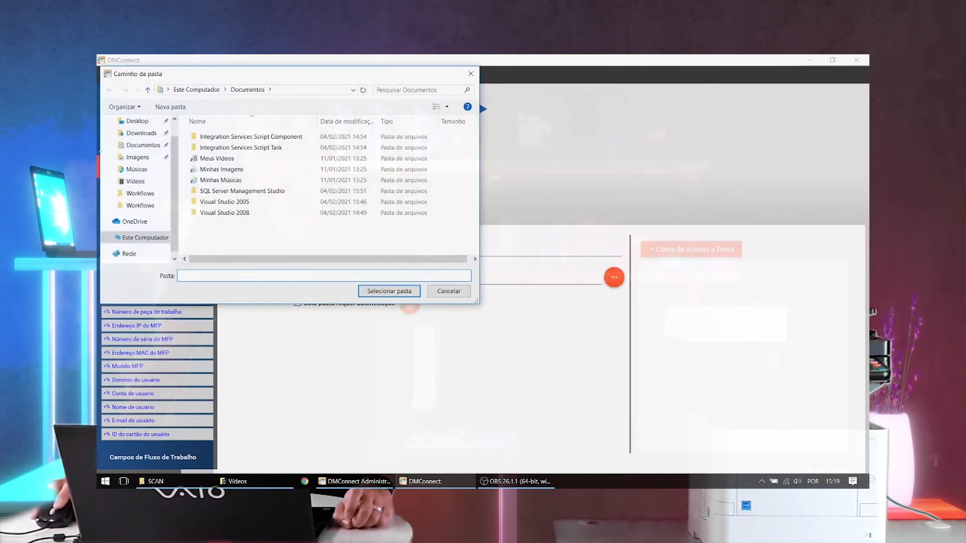
{"action": "scroll", "coordinate": [134, 125], "scroll_direction": "up", "scroll_amount": 1}
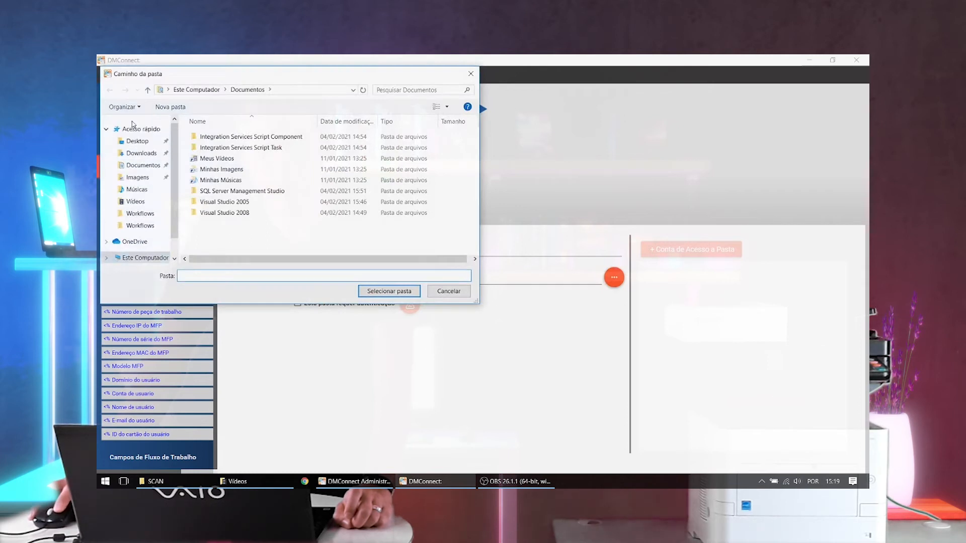
{"action": "left_click", "coordinate": [134, 141]}
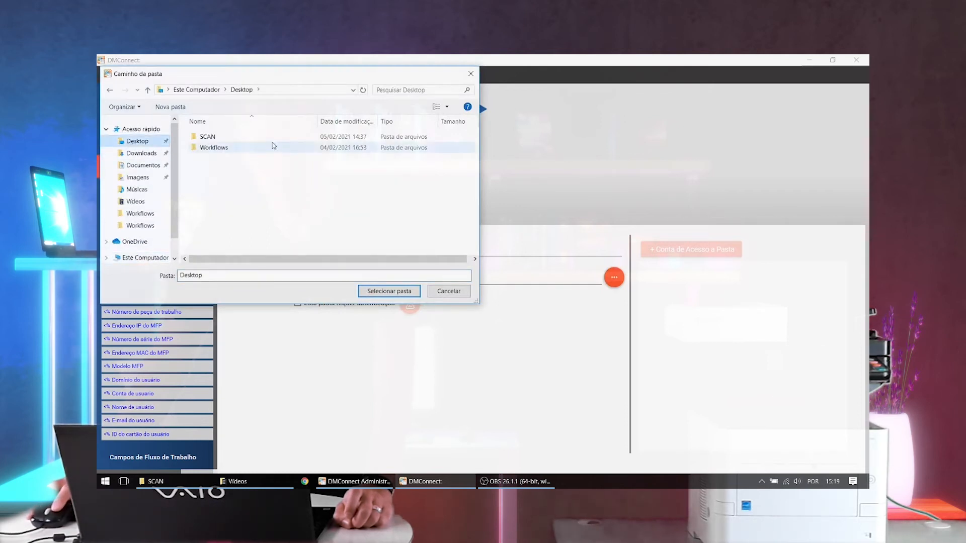
{"action": "double_click", "coordinate": [230, 140]}
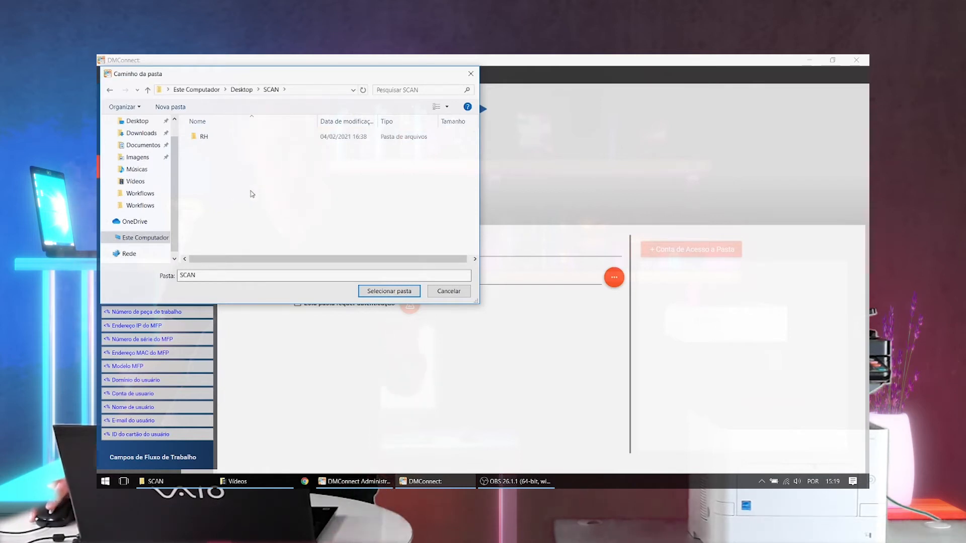
{"action": "left_click", "coordinate": [170, 107]}
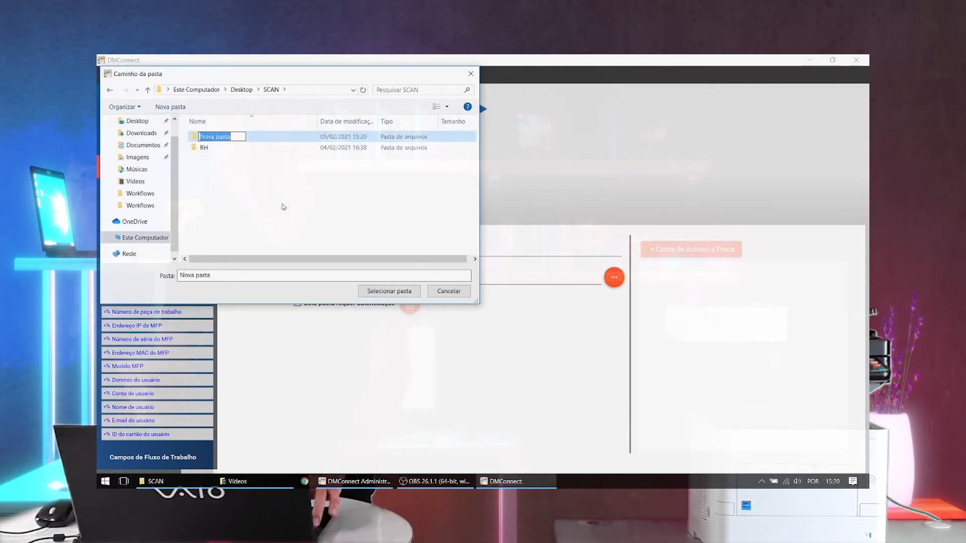
{"action": "type", "text": "CONT"}
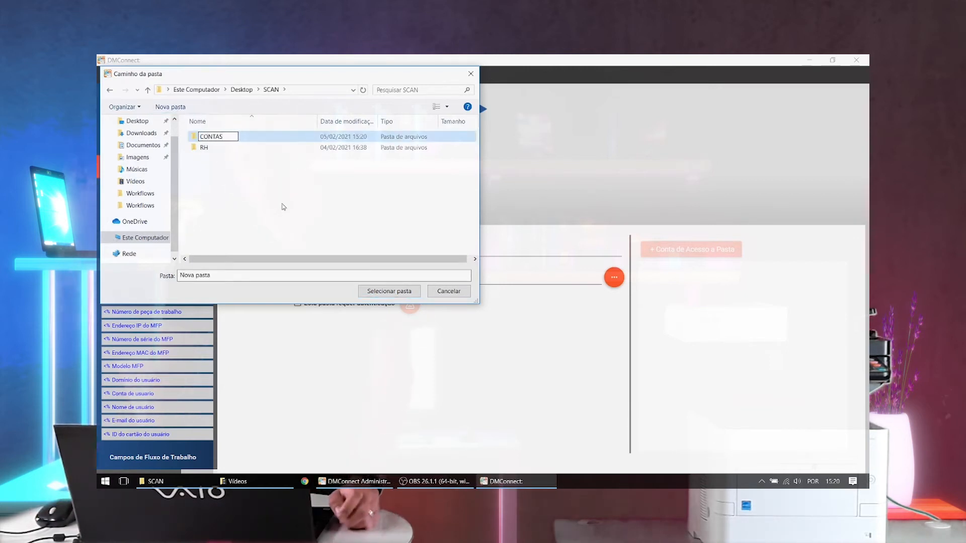
{"action": "type", "text": "AS"}
{"action": "key", "text": "Return"}
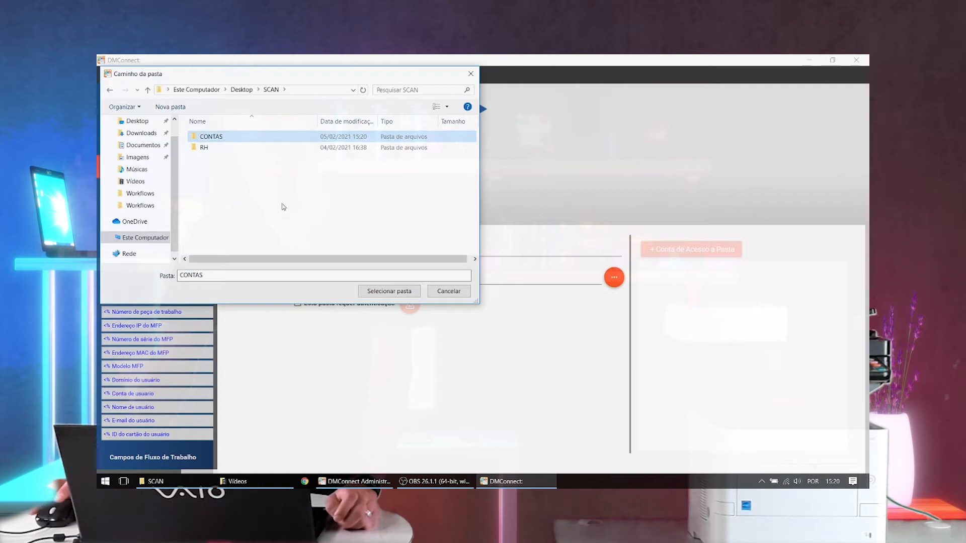
{"action": "left_click", "coordinate": [382, 294]}
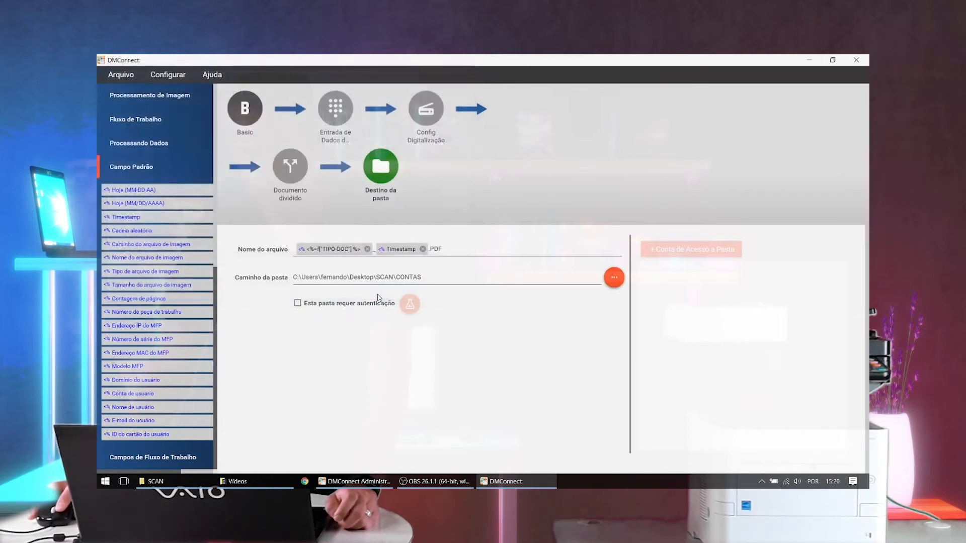
- Append a backslash and the TIPO-DOC workflow field to the folder destination's path
{"action": "left_click", "coordinate": [440, 278]}
{"action": "type", "text": "\\"}
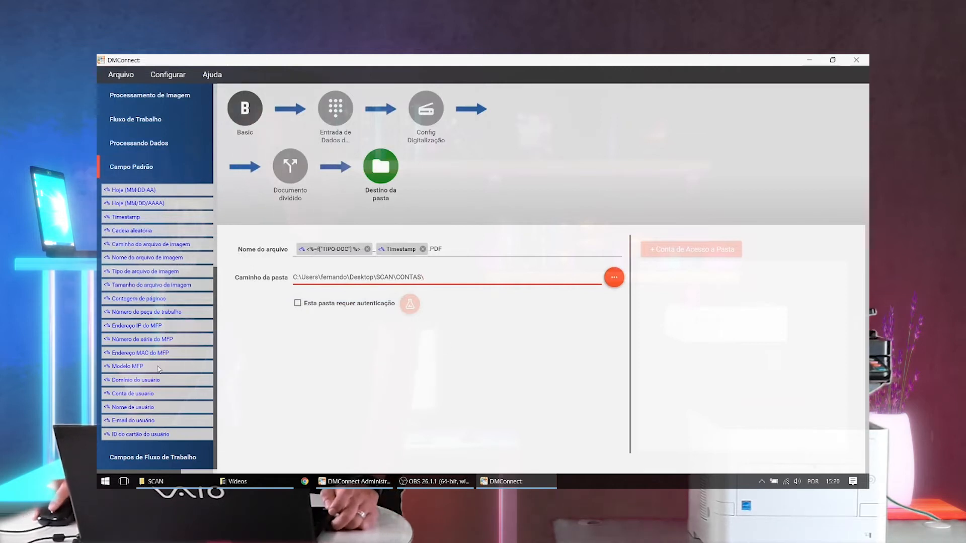
{"action": "scroll", "coordinate": [141, 300], "scroll_direction": "up", "scroll_amount": 3}
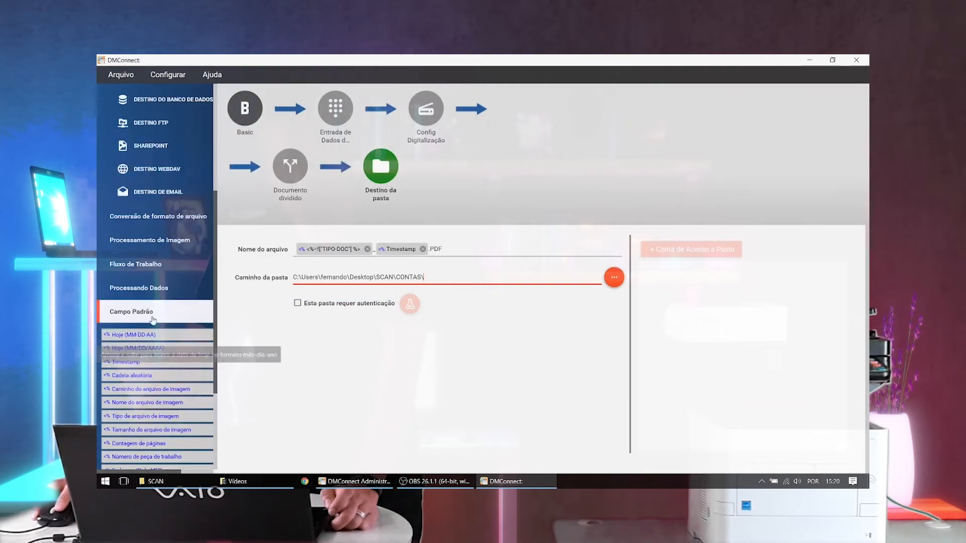
{"action": "left_click", "coordinate": [151, 289]}
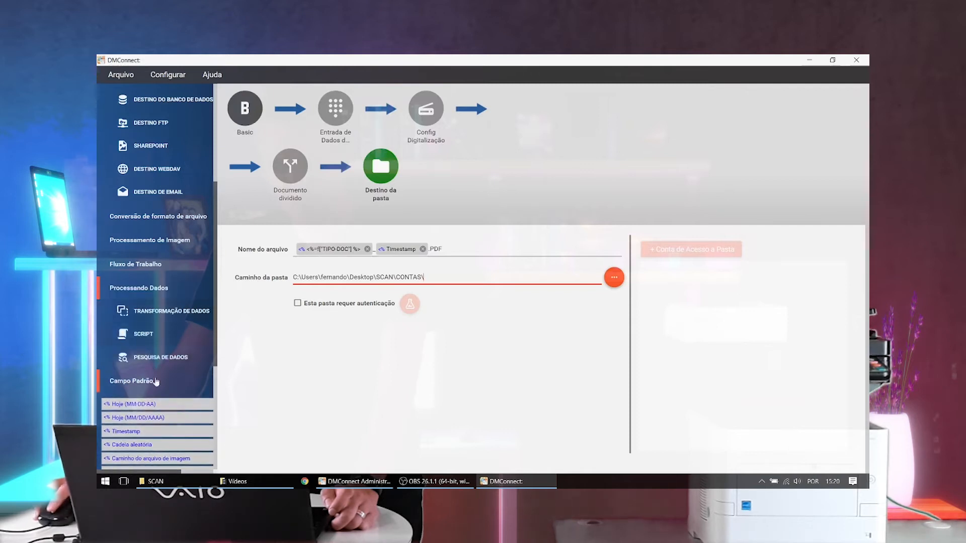
{"action": "scroll", "coordinate": [159, 385], "scroll_direction": "down", "scroll_amount": 4}
{"action": "left_click", "coordinate": [160, 460]}
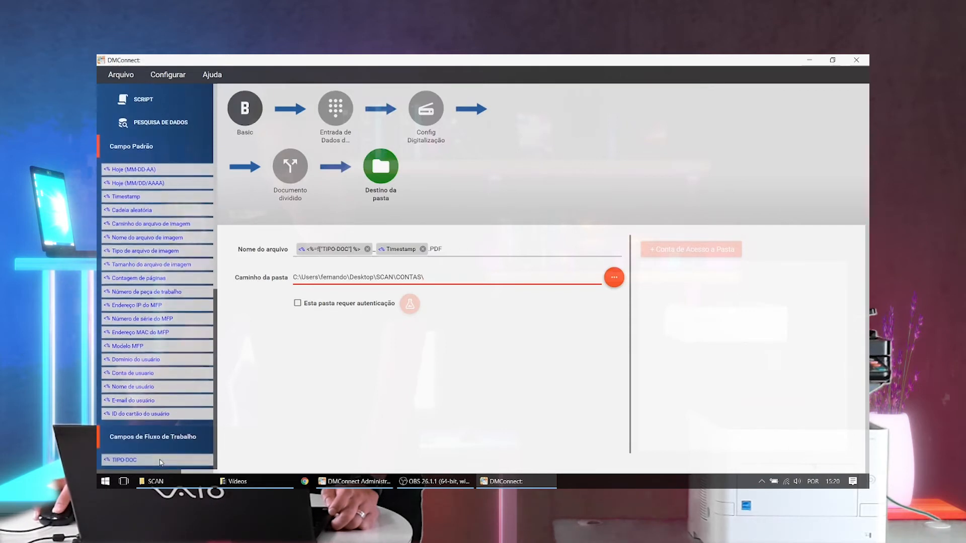
{"action": "left_click_drag", "start_coordinate": [127, 461], "coordinate": [448, 278]}
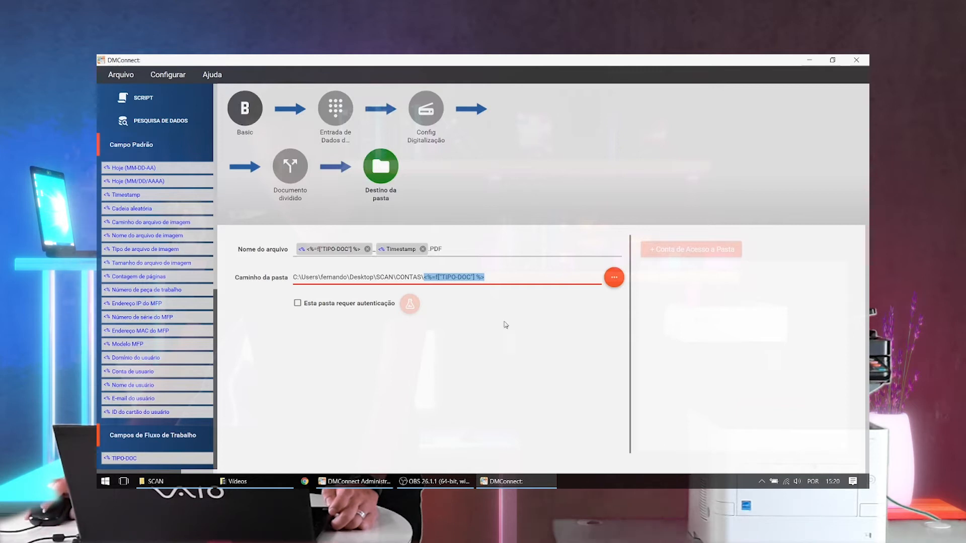
- Validate the workflow for errors and dismiss the validation message
{"action": "left_click", "coordinate": [134, 75]}
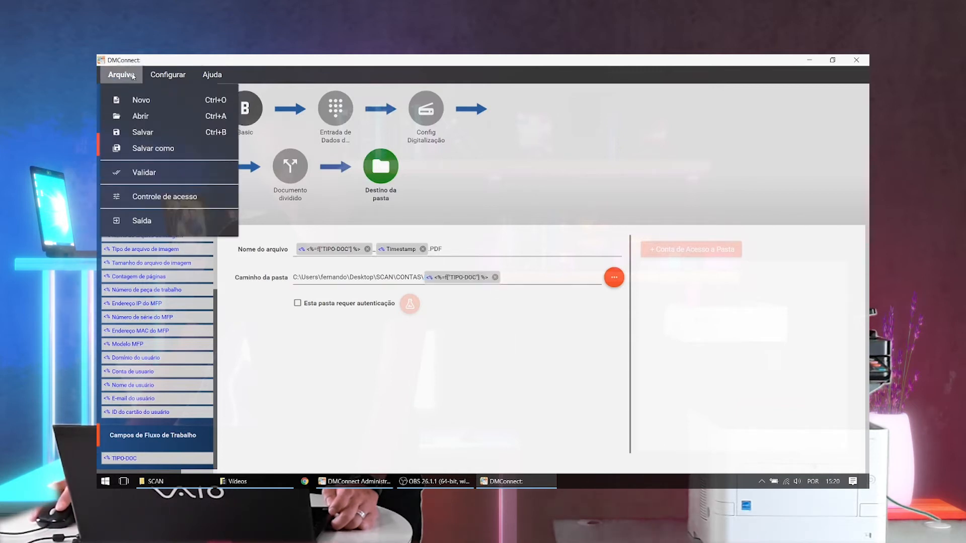
{"action": "left_click", "coordinate": [146, 173]}
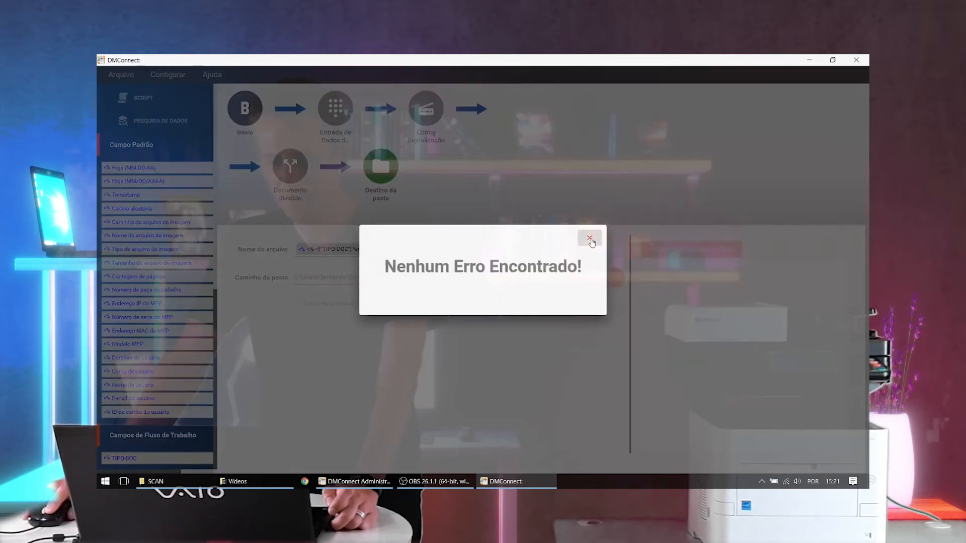
{"action": "left_click", "coordinate": [590, 238]}
- Save the workflow as CONTAS in the DMConnect Workflows folder
{"action": "left_click", "coordinate": [129, 78]}
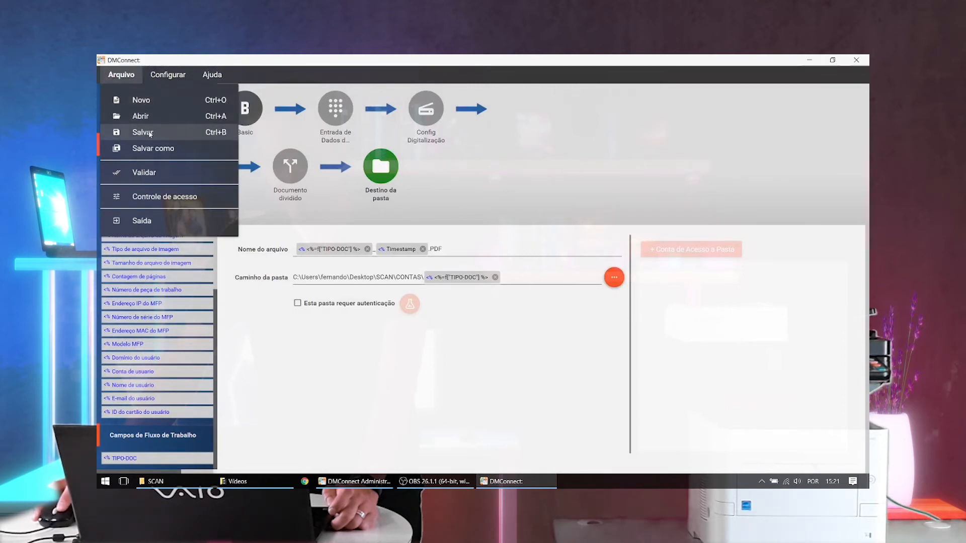
{"action": "left_click", "coordinate": [149, 134]}
{"action": "type", "text": "CO"}
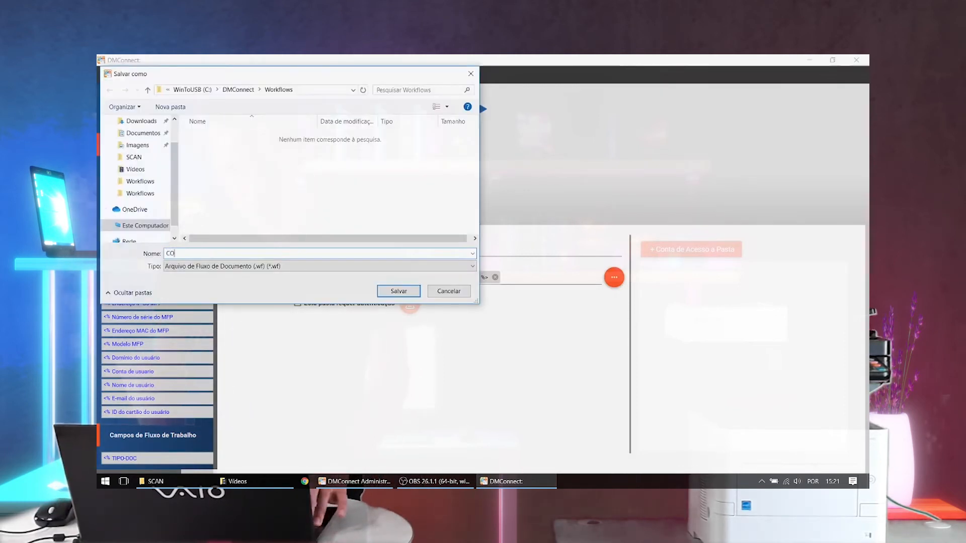
{"action": "type", "text": "NTAS"}
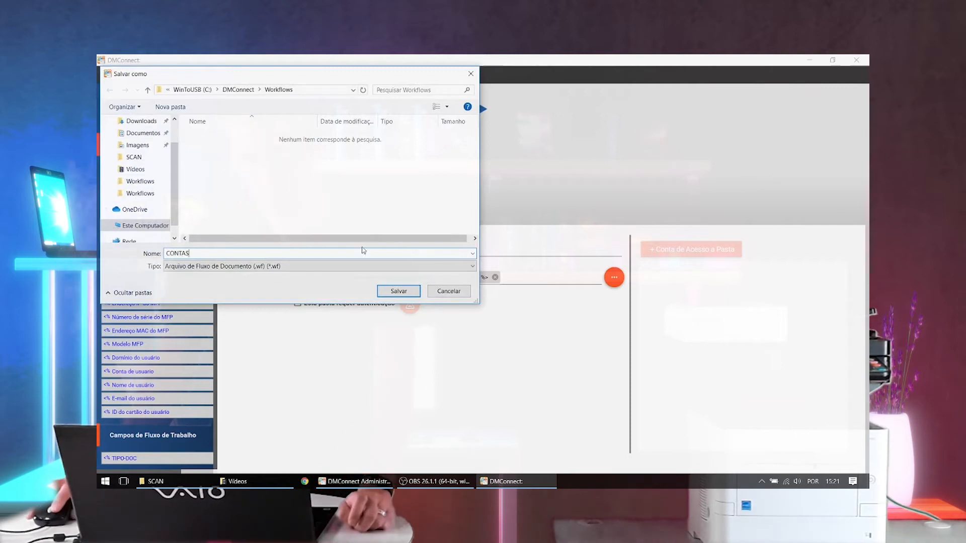
{"action": "left_click", "coordinate": [398, 291]}
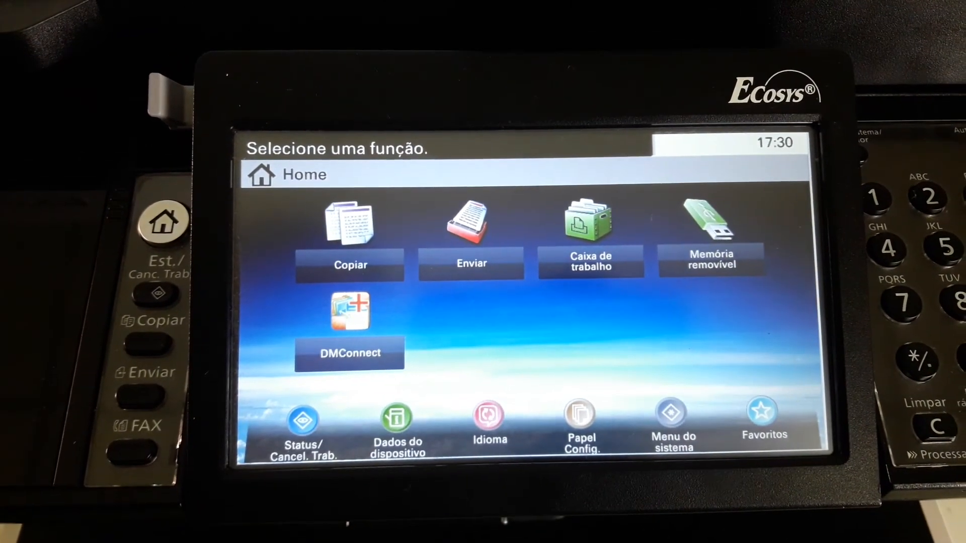
{"action": "left_click", "coordinate": [351, 315]}
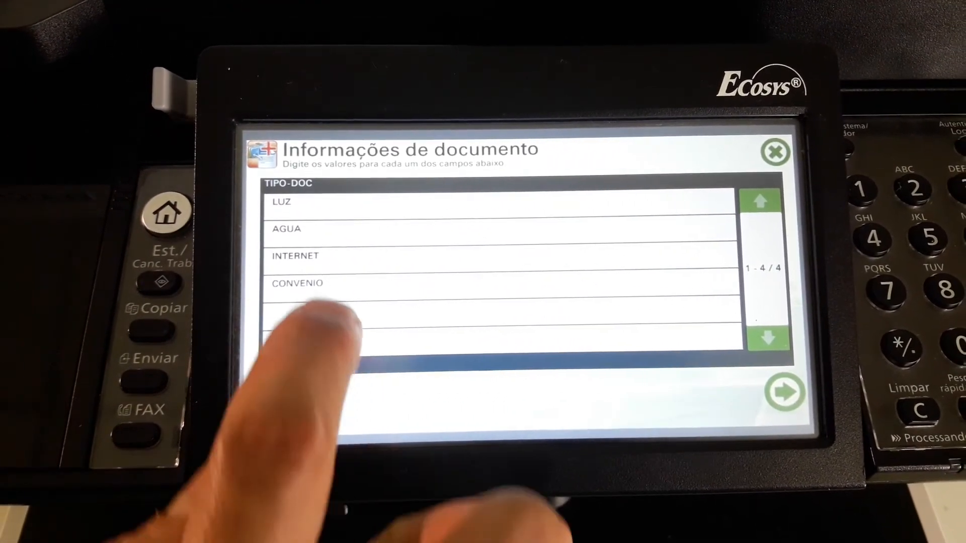
{"action": "left_click", "coordinate": [312, 203]}
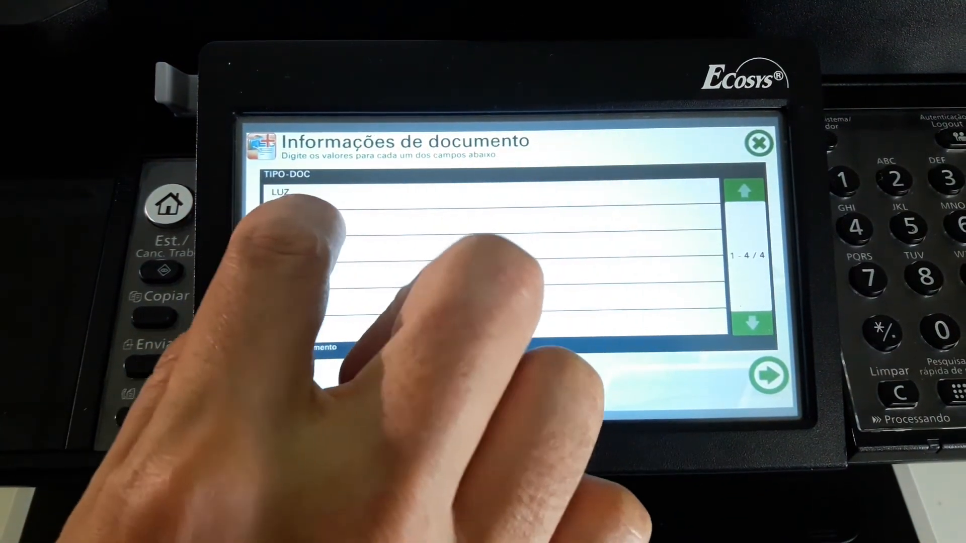
{"action": "left_click", "coordinate": [292, 220]}
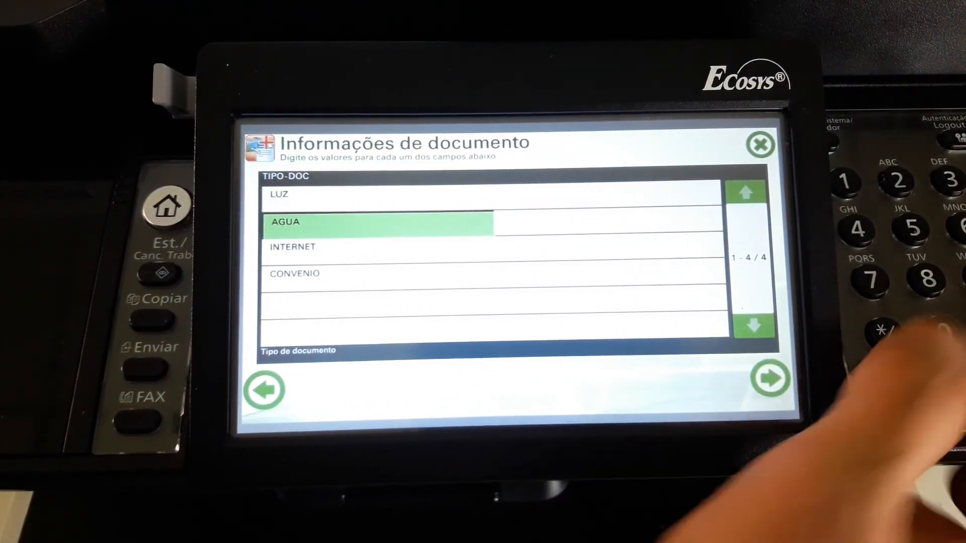
{"action": "left_click", "coordinate": [771, 379]}
{"action": "left_click", "coordinate": [759, 374]}
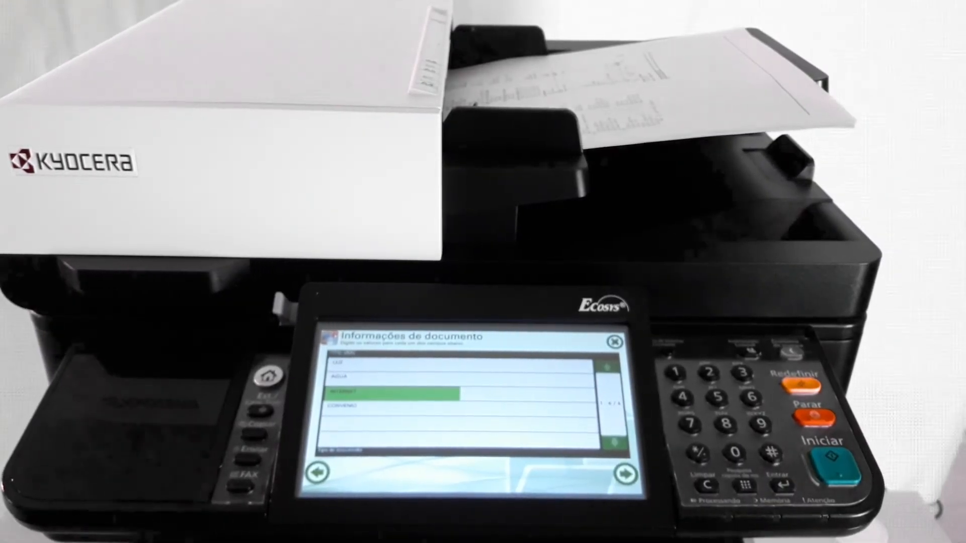
{"action": "left_click", "coordinate": [627, 474]}
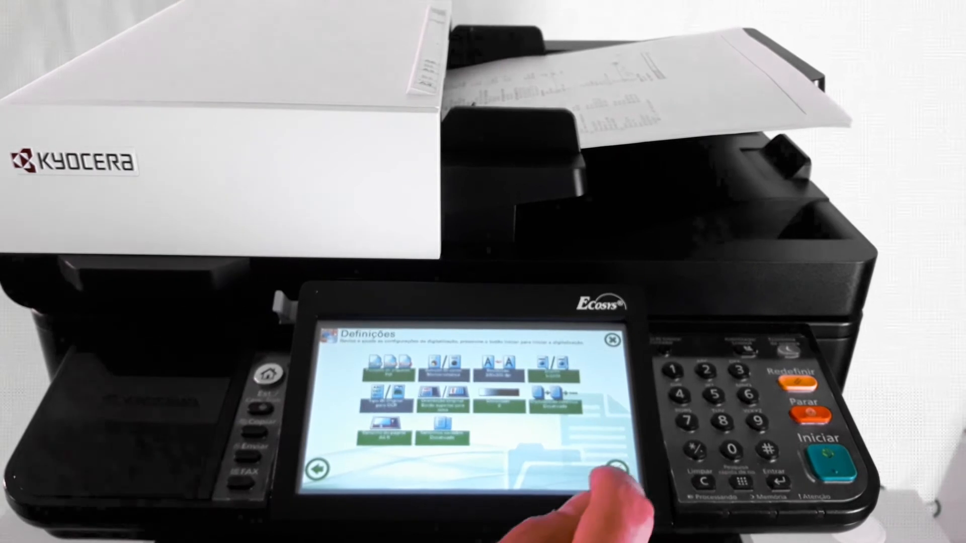
{"action": "left_click", "coordinate": [831, 462]}
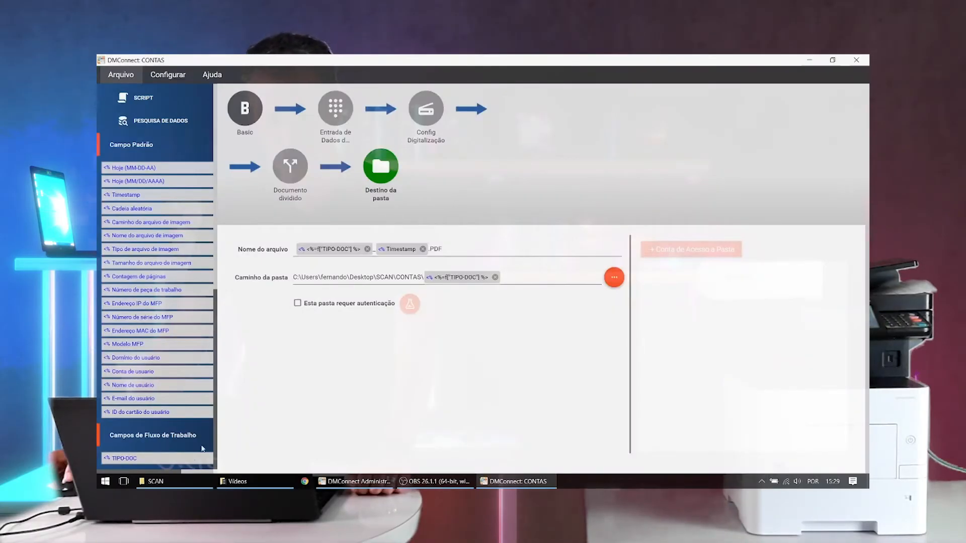
- Switch to File Explorer and examine the scanned PDFs in the AGUA, INTERNET and LUZ subfolders of SCAN\CONTAS
{"action": "left_click", "coordinate": [173, 483]}
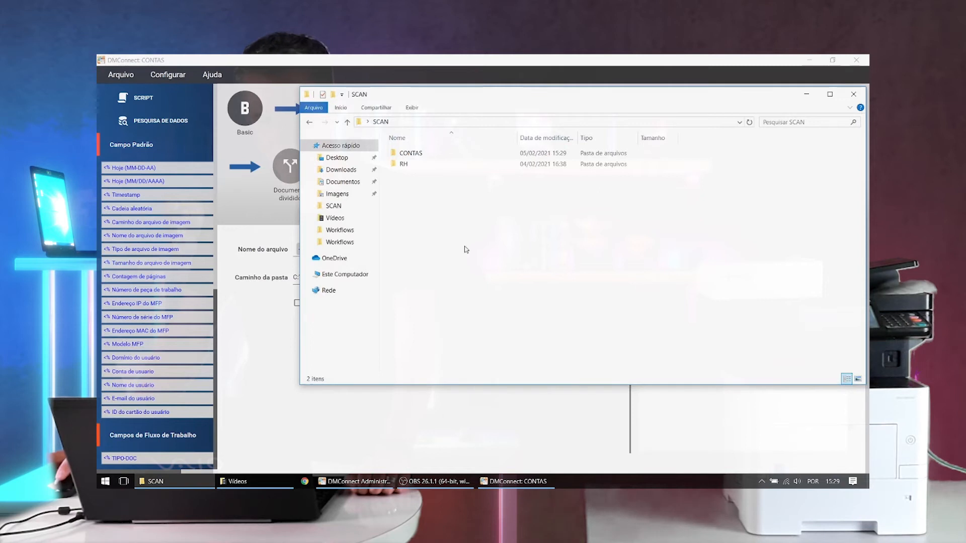
{"action": "double_click", "coordinate": [410, 153]}
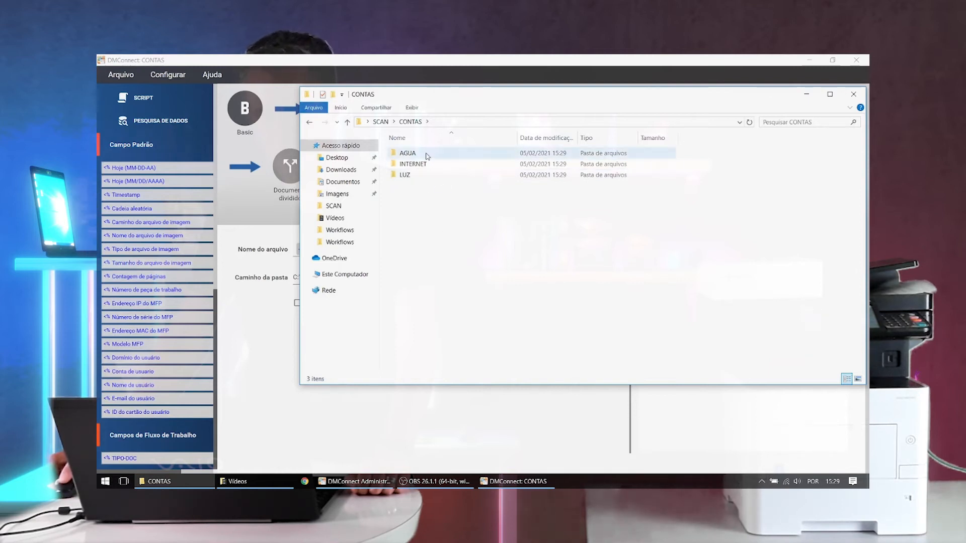
{"action": "double_click", "coordinate": [408, 153]}
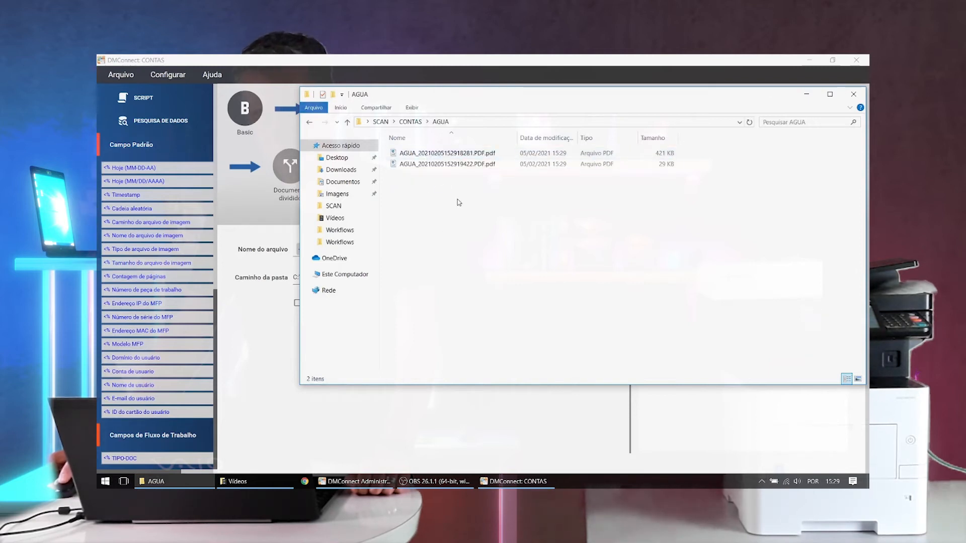
{"action": "left_click", "coordinate": [411, 122]}
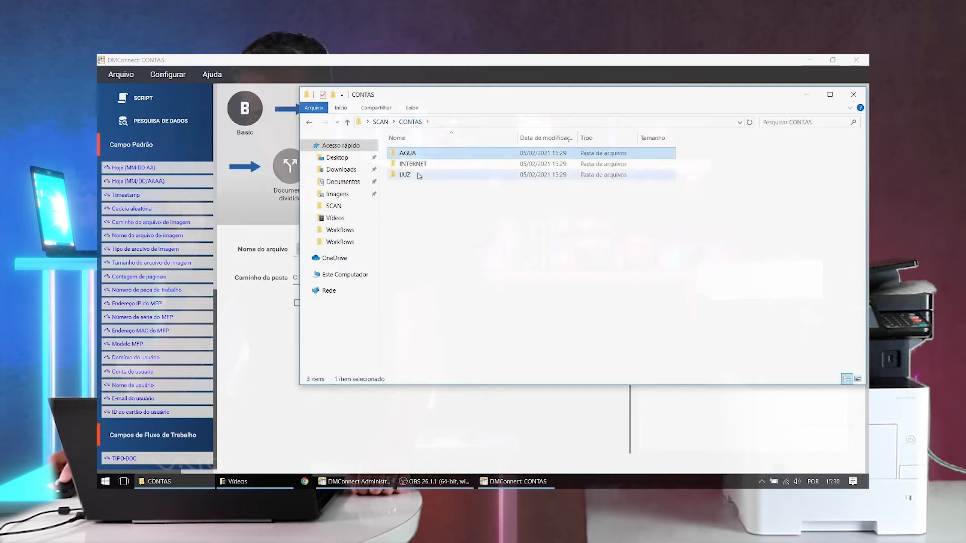
{"action": "left_click", "coordinate": [419, 165]}
{"action": "double_click", "coordinate": [421, 169]}
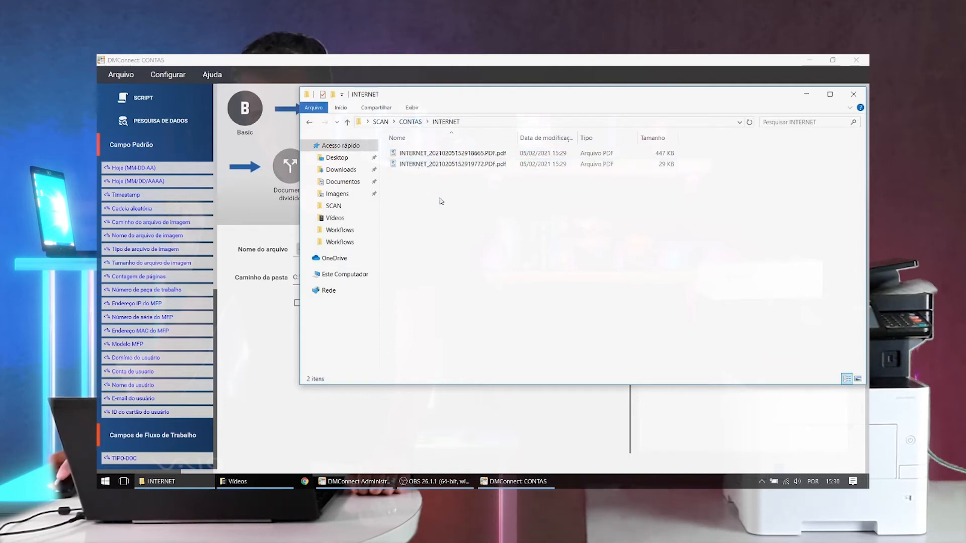
{"action": "left_click", "coordinate": [411, 122]}
{"action": "left_click", "coordinate": [421, 175]}
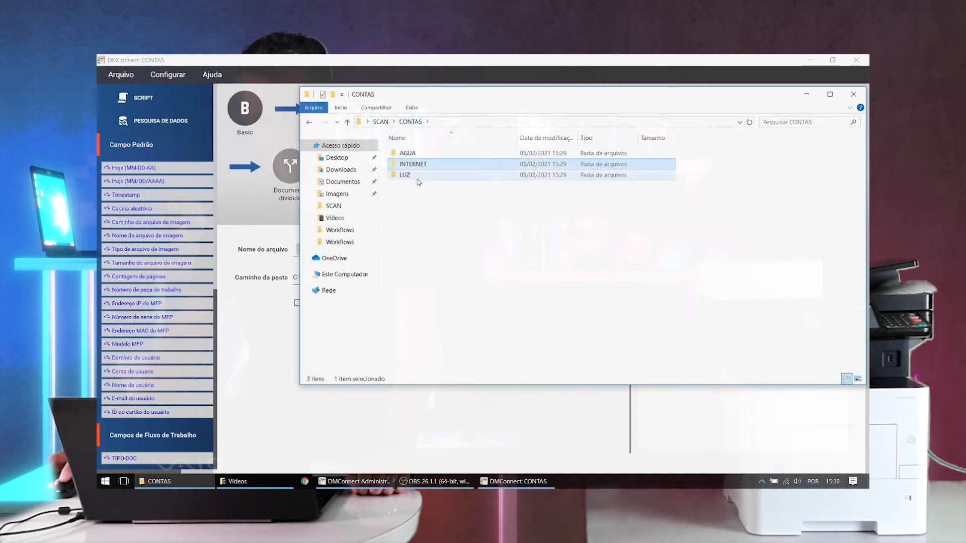
{"action": "double_click", "coordinate": [420, 175]}
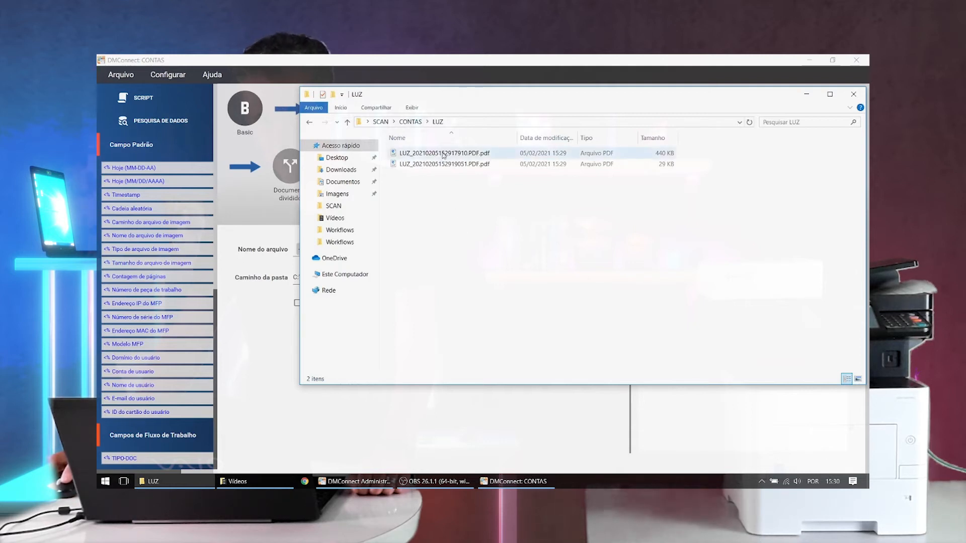
- Open a Chrome window and arrange it side by side with the File Explorer window showing the LUZ folder
{"action": "left_click", "coordinate": [306, 482]}
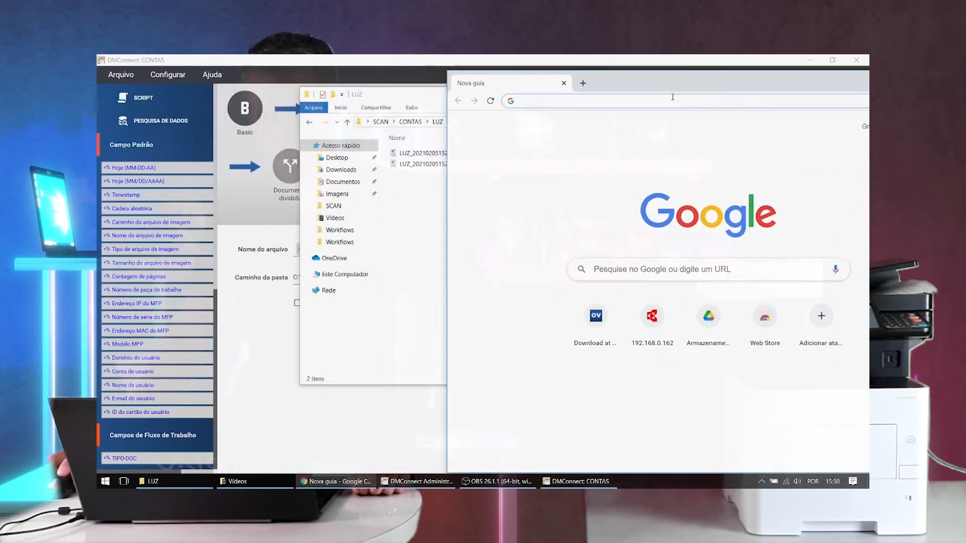
{"action": "left_click_drag", "start_coordinate": [643, 84], "coordinate": [868, 85]}
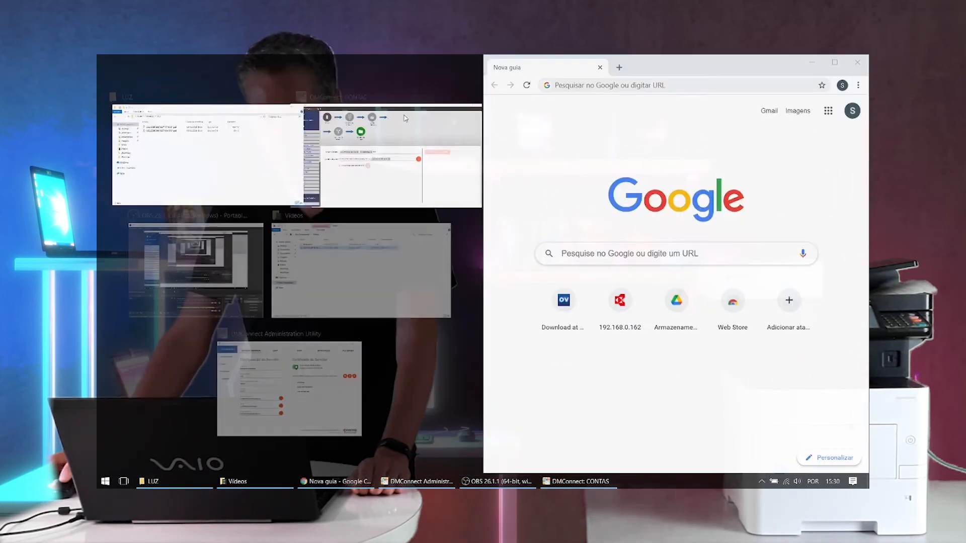
{"action": "left_click", "coordinate": [231, 144]}
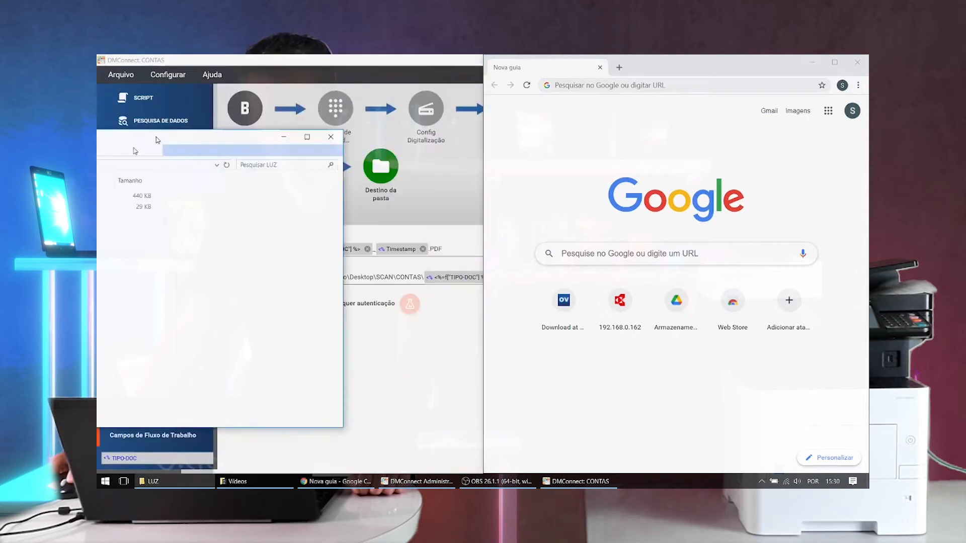
- View both scanned PDFs from the LUZ folder and both from the INTERNET folder in Chrome
{"action": "left_click_drag", "start_coordinate": [250, 121], "coordinate": [695, 358]}
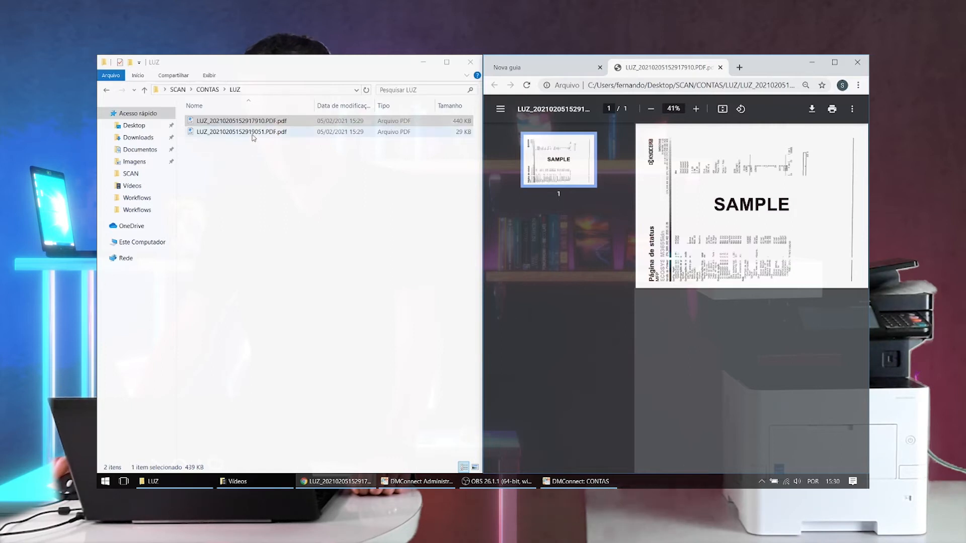
{"action": "left_click_drag", "start_coordinate": [253, 137], "coordinate": [740, 276]}
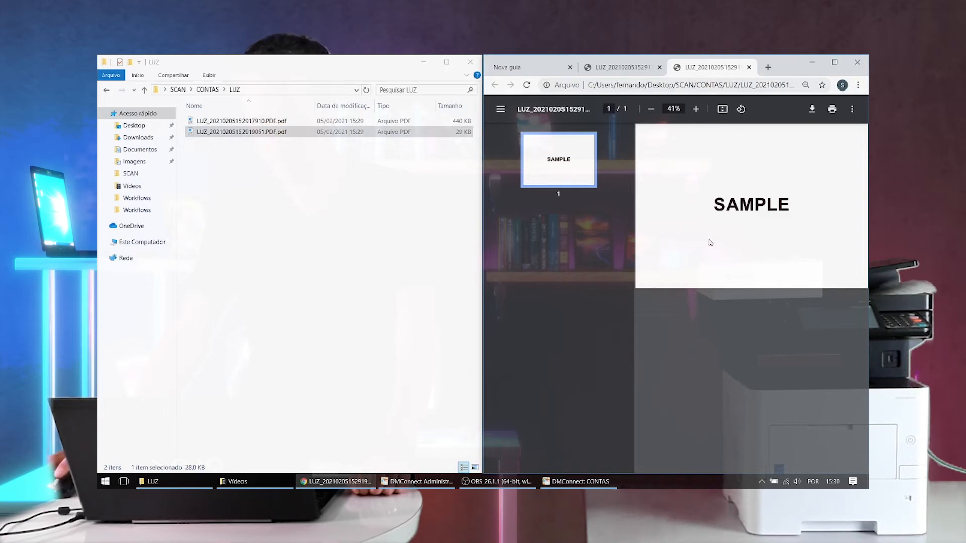
{"action": "left_click", "coordinate": [207, 91]}
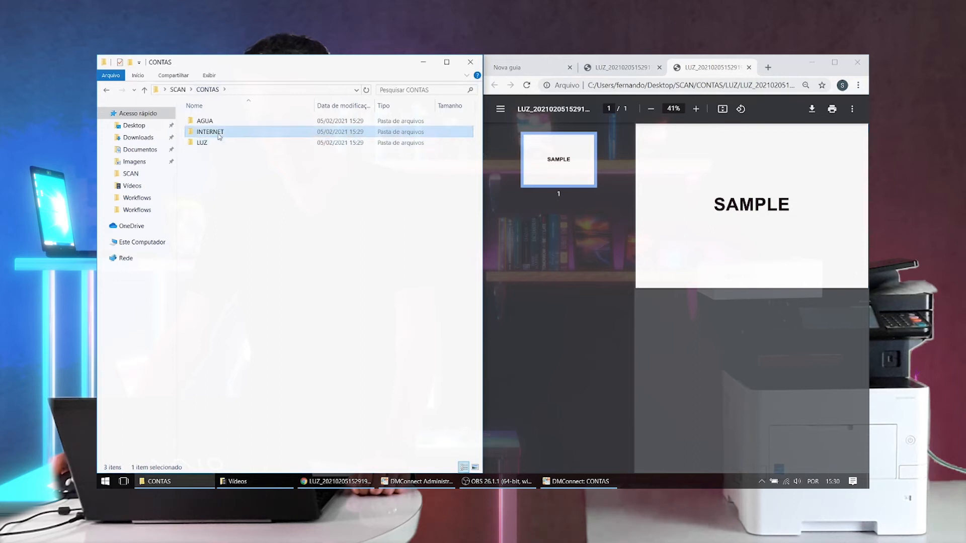
{"action": "double_click", "coordinate": [227, 133]}
{"action": "left_click_drag", "start_coordinate": [223, 133], "coordinate": [656, 253]}
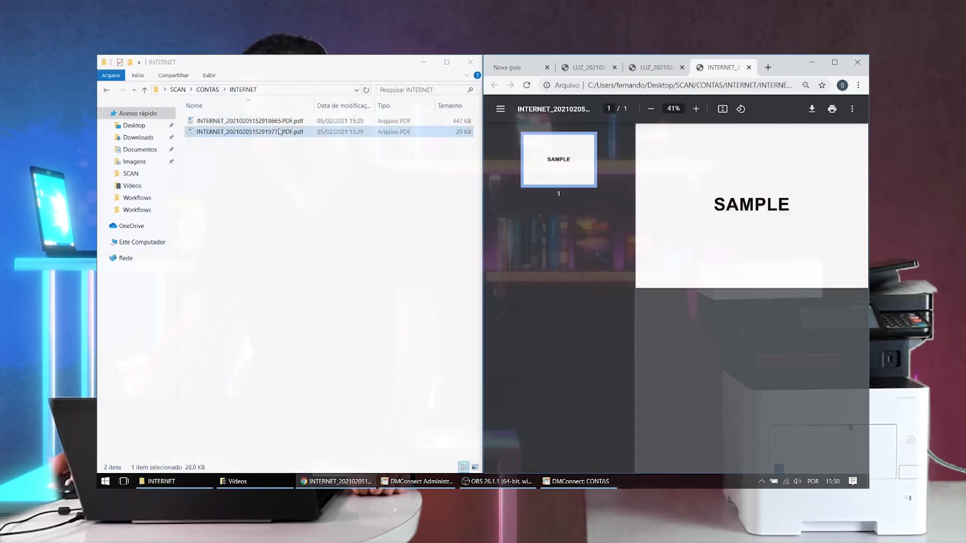
{"action": "left_click_drag", "start_coordinate": [277, 121], "coordinate": [647, 270]}
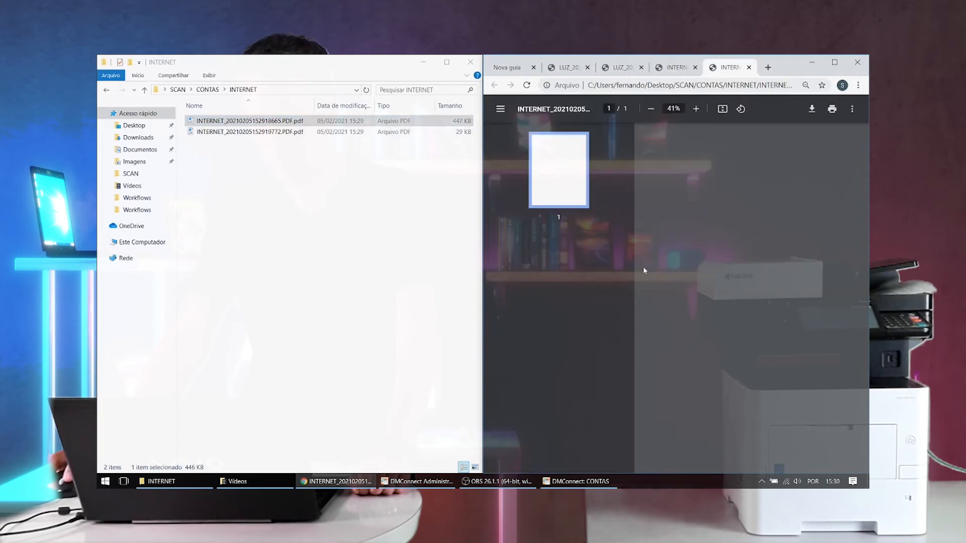
- View both scanned PDFs from the AGUA folder of SCAN\CONTAS in Chrome
{"action": "left_click", "coordinate": [208, 89]}
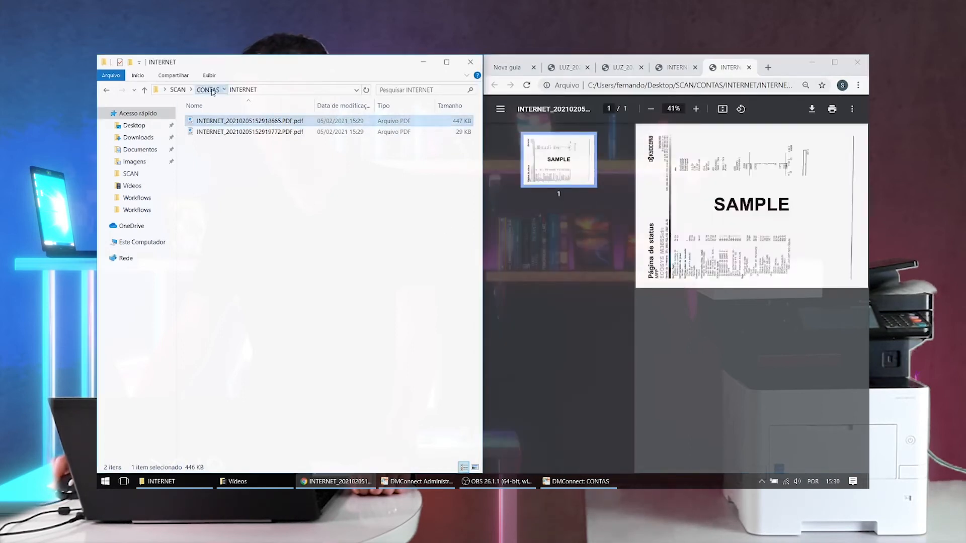
{"action": "double_click", "coordinate": [237, 122]}
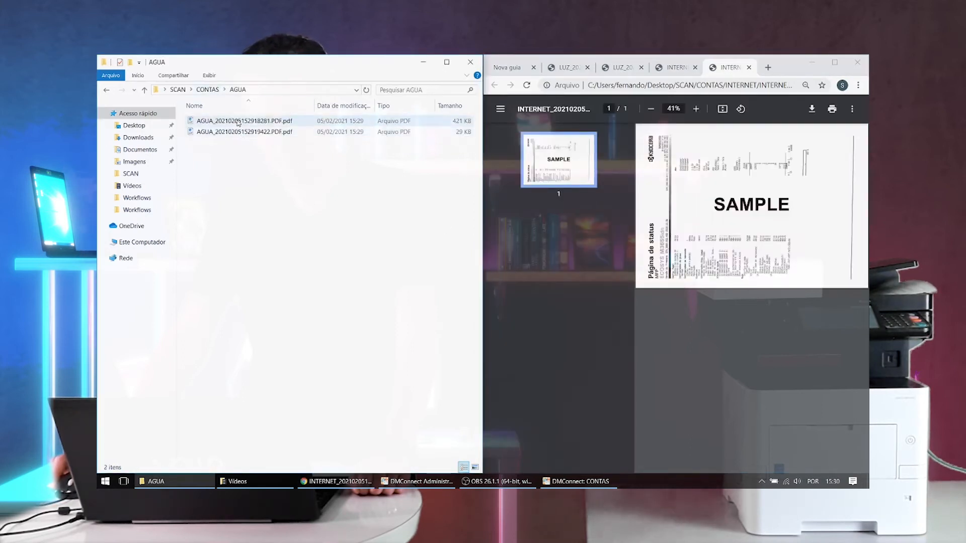
{"action": "left_click_drag", "start_coordinate": [241, 122], "coordinate": [672, 218]}
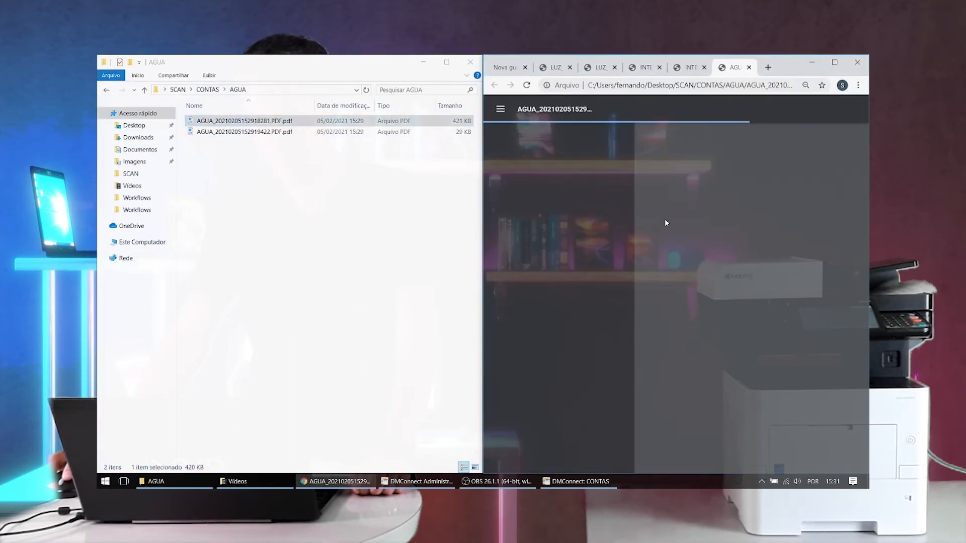
{"action": "left_click_drag", "start_coordinate": [241, 132], "coordinate": [627, 281]}
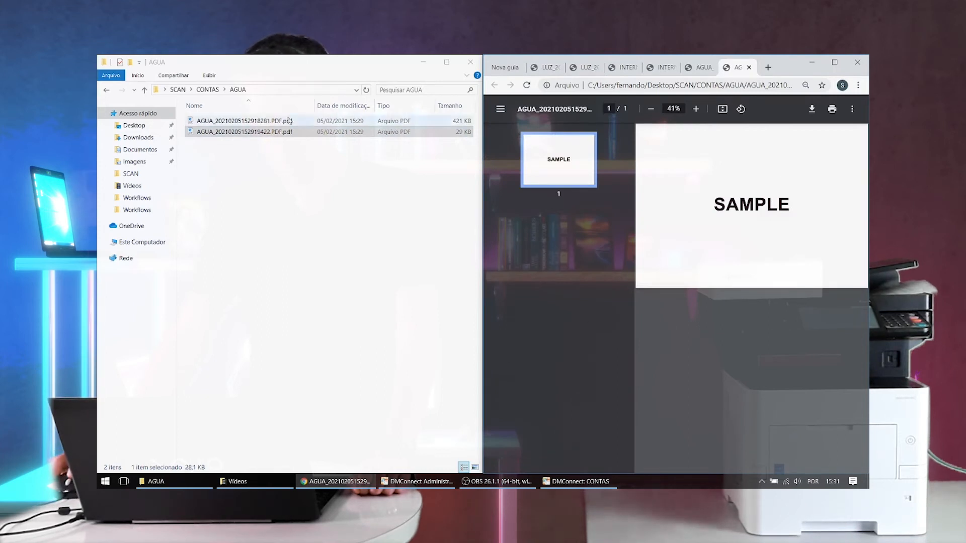
{"action": "left_click", "coordinate": [259, 122]}
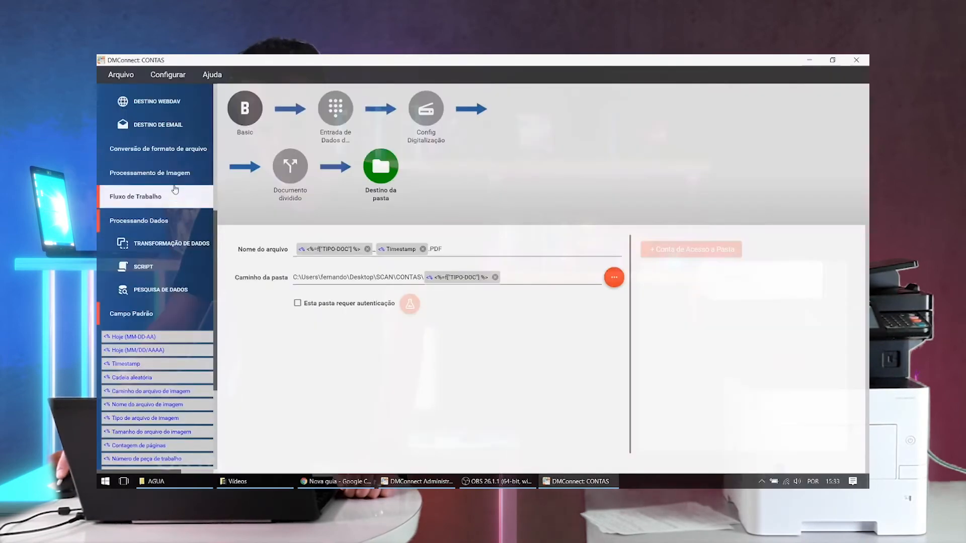
- Insert a blank page removal step between the document split and the folder destination in the CONTAS workflow, and save the workflow
{"action": "left_click", "coordinate": [172, 174]}
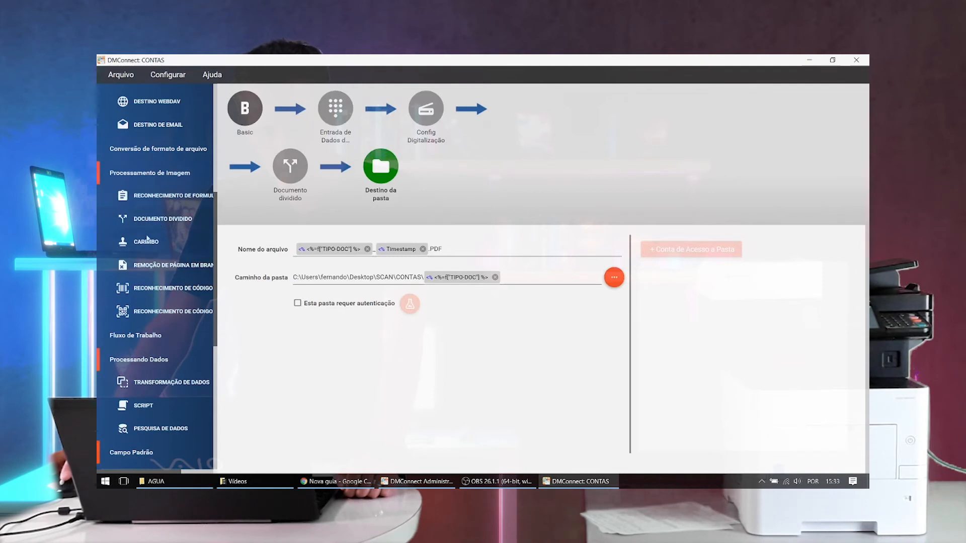
{"action": "left_click_drag", "start_coordinate": [162, 270], "coordinate": [342, 185]}
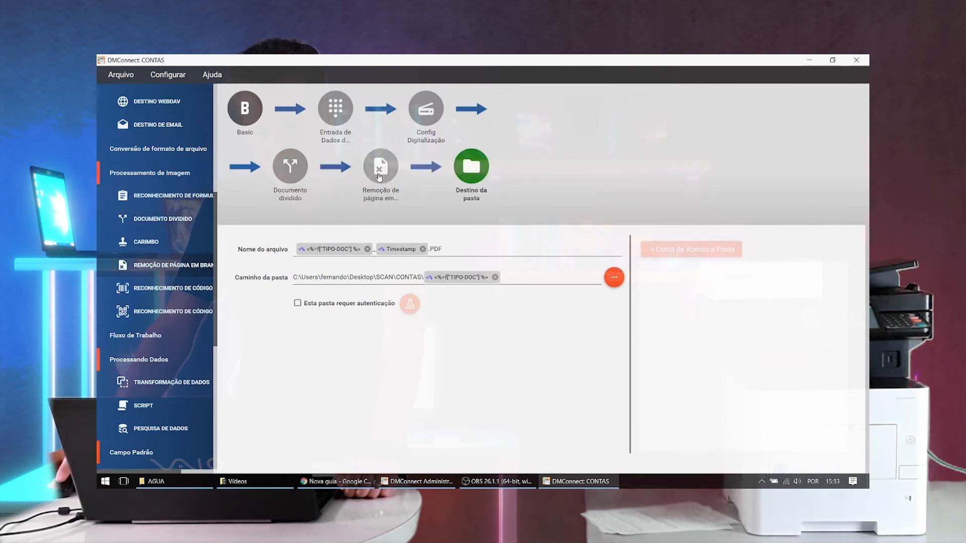
{"action": "left_click", "coordinate": [382, 173]}
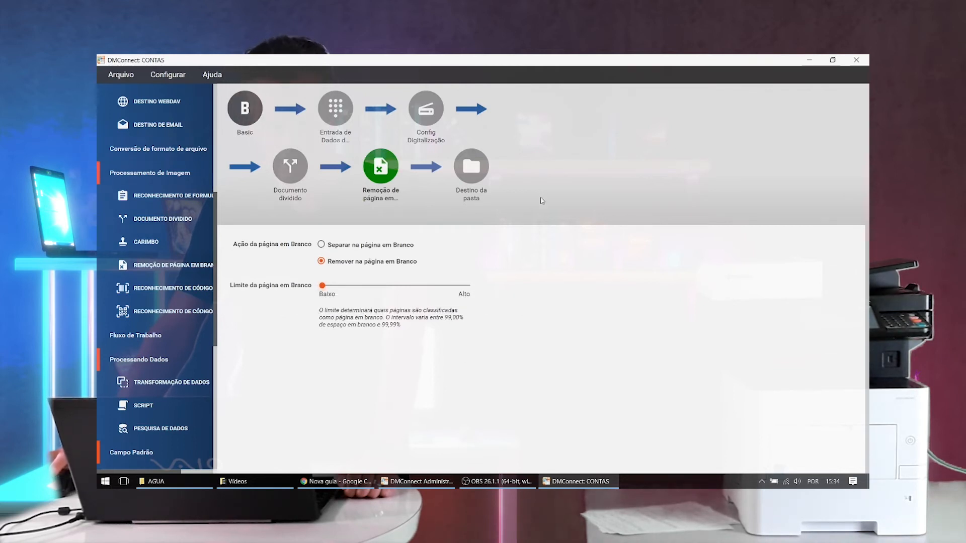
{"action": "left_click", "coordinate": [121, 75]}
{"action": "left_click", "coordinate": [144, 132]}
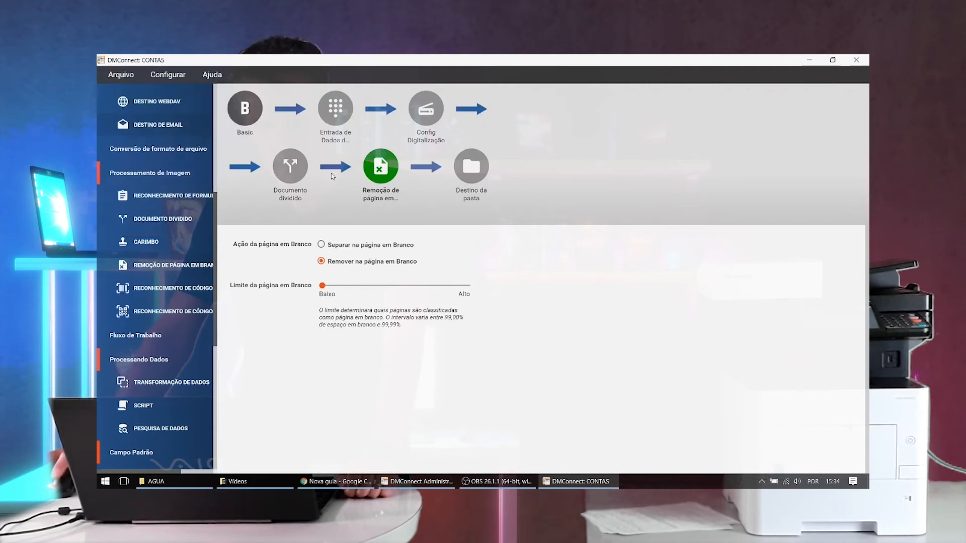
- Switch to File Explorer and delete the AGUA, INTERNET and LUZ folders from SCAN\CONTAS
{"action": "left_click", "coordinate": [168, 484]}
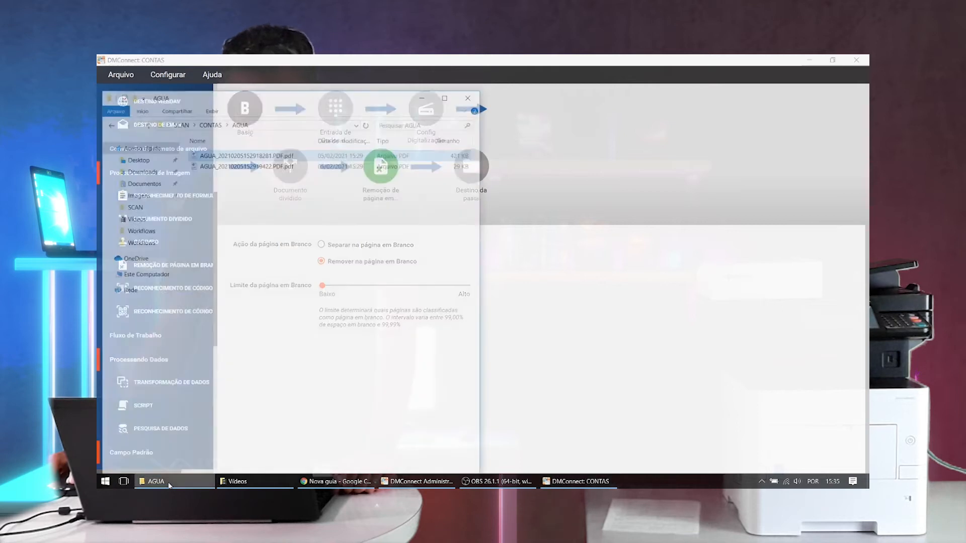
{"action": "left_click", "coordinate": [208, 90]}
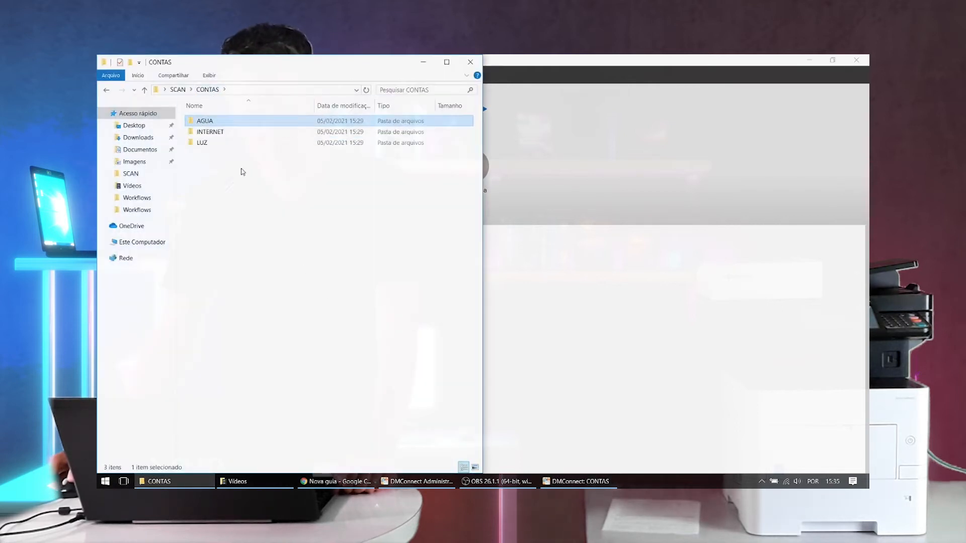
{"action": "left_click_drag", "start_coordinate": [268, 170], "coordinate": [289, 270]}
{"action": "key", "text": "Delete"}
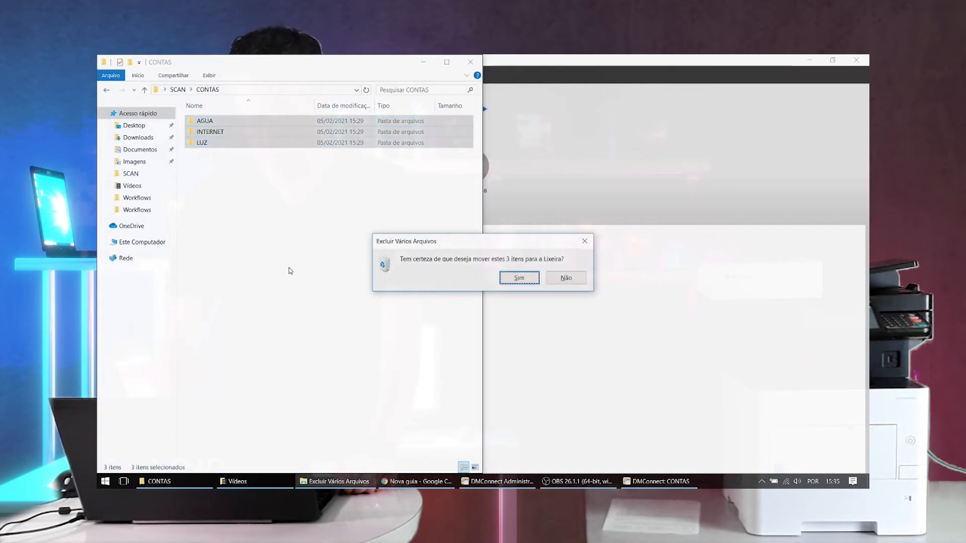
{"action": "key", "text": "Return"}
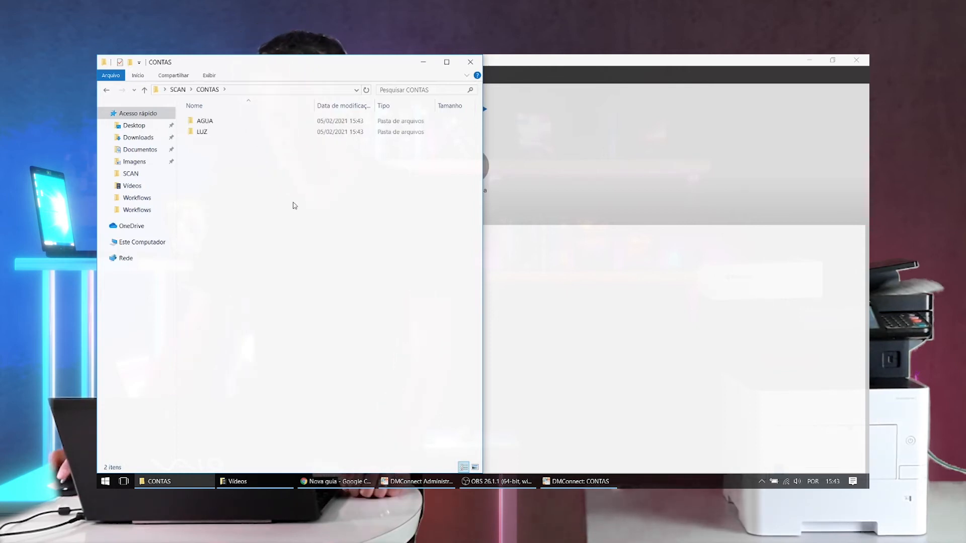
- View the newly scanned PDFs from the AGUA and LUZ folders of SCAN\CONTAS in Chrome
{"action": "double_click", "coordinate": [215, 122]}
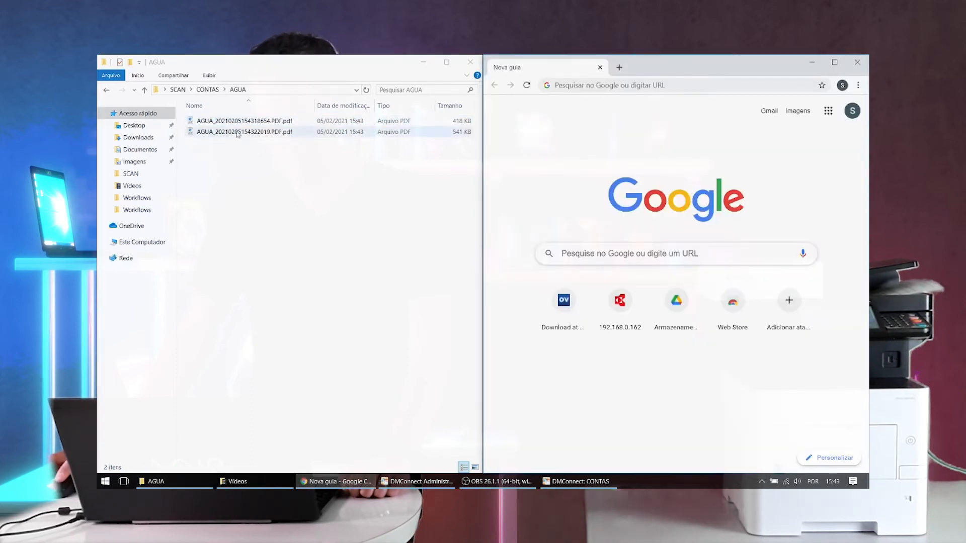
{"action": "left_click_drag", "start_coordinate": [252, 121], "coordinate": [509, 256]}
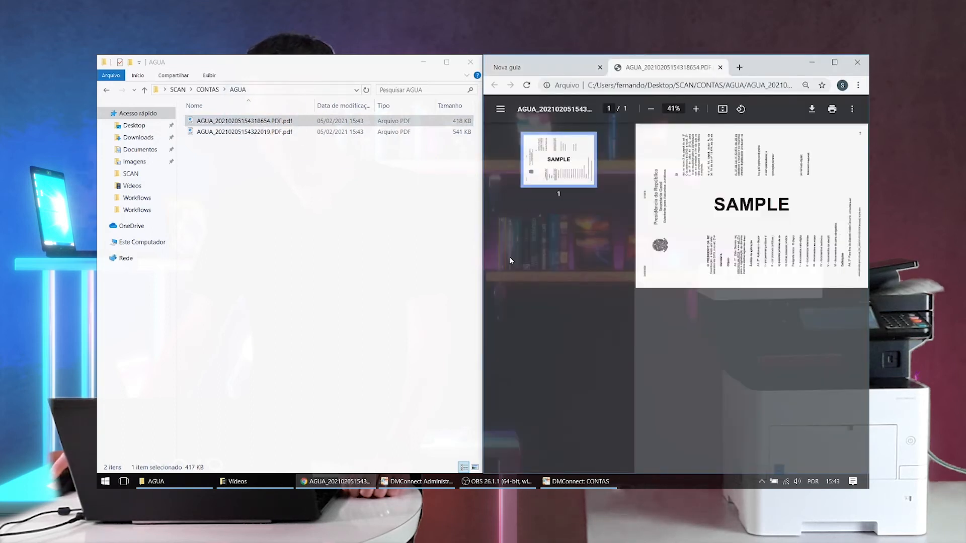
{"action": "left_click_drag", "start_coordinate": [246, 131], "coordinate": [642, 244]}
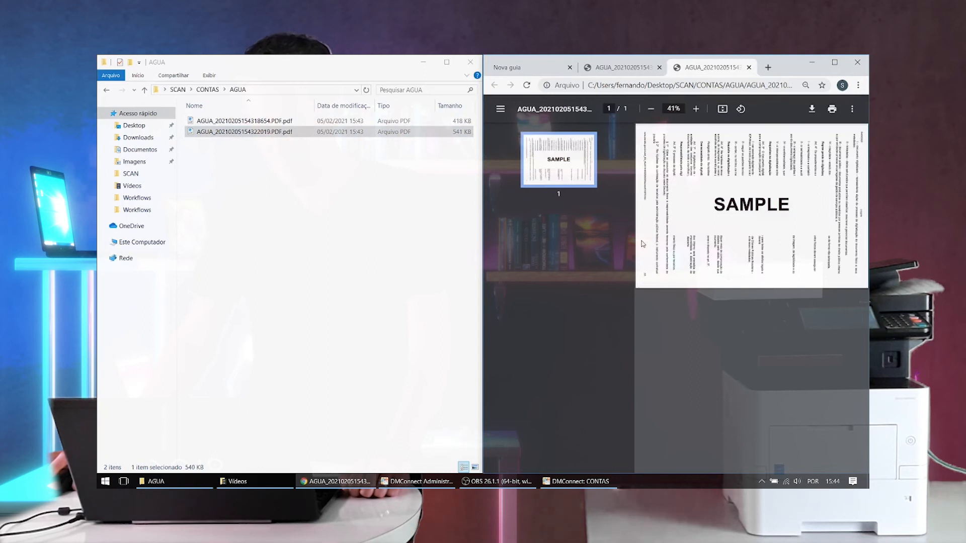
{"action": "left_click", "coordinate": [208, 89]}
{"action": "double_click", "coordinate": [218, 132]}
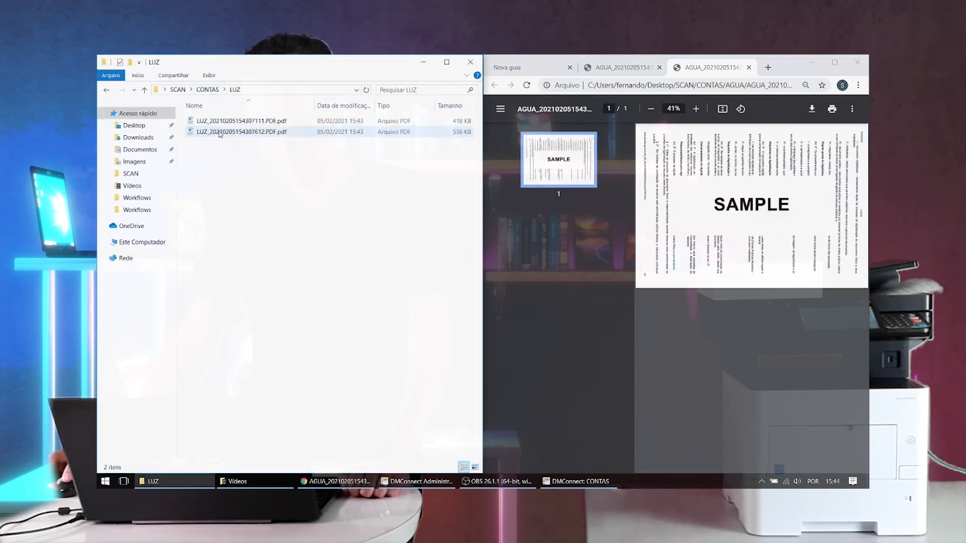
{"action": "left_click_drag", "start_coordinate": [242, 125], "coordinate": [656, 191]}
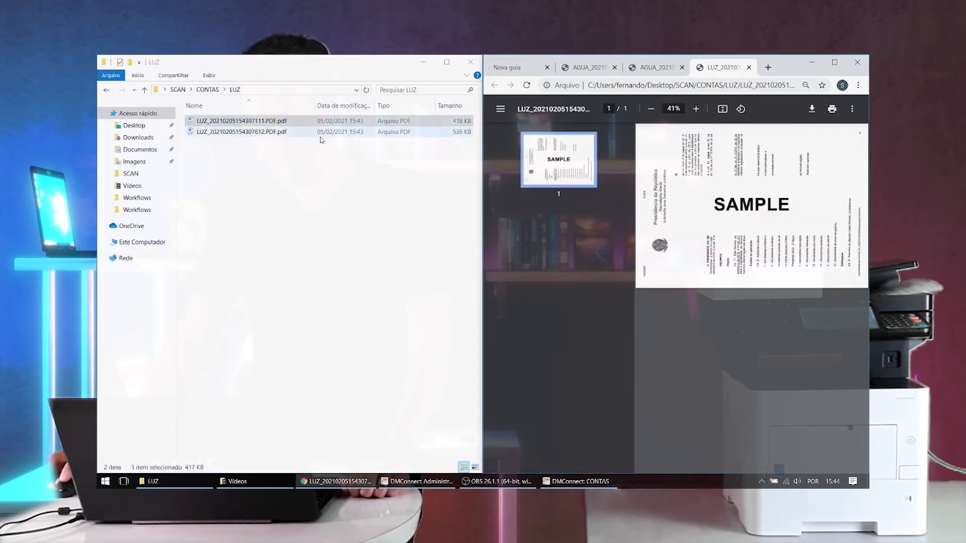
{"action": "left_click_drag", "start_coordinate": [266, 134], "coordinate": [641, 231]}
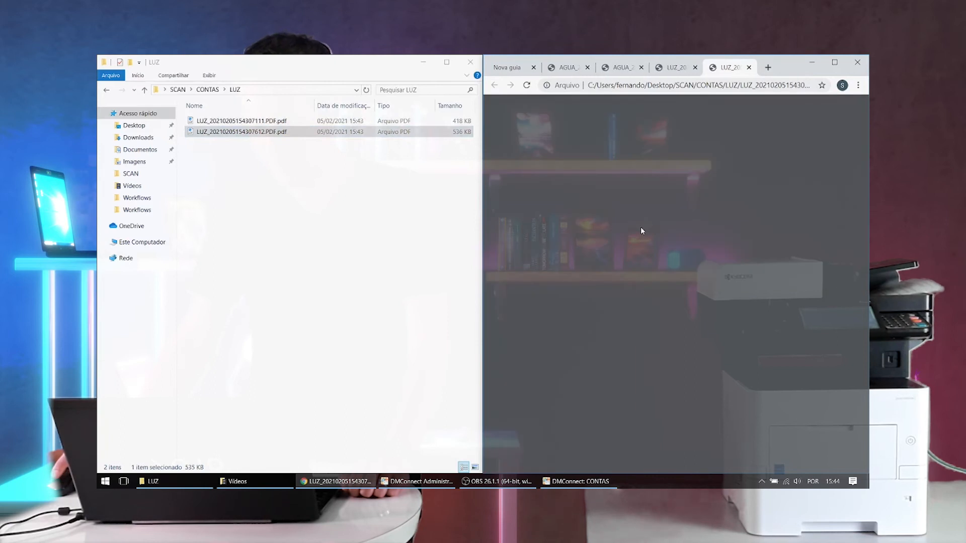
{"action": "left_click", "coordinate": [208, 90]}
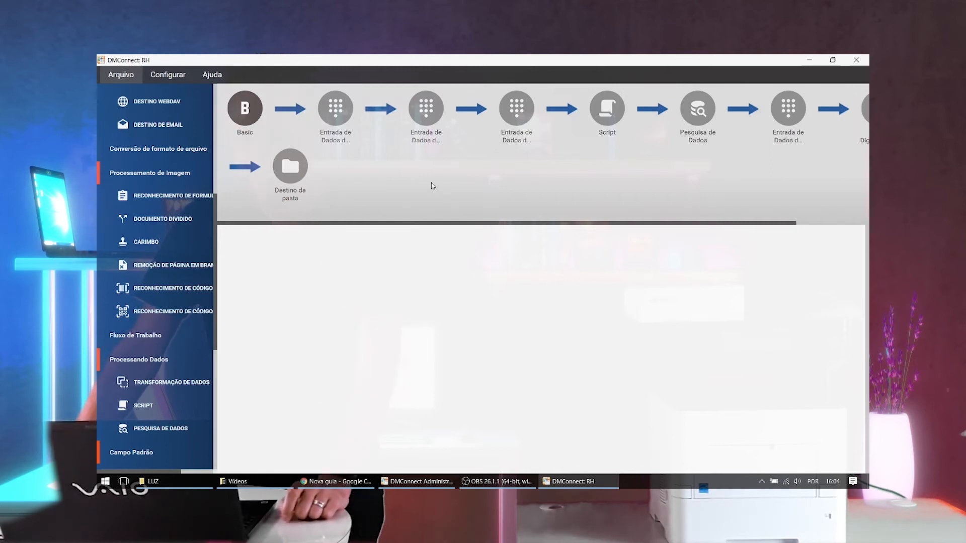
- Examine the RH workflow's Basic settings for MFP and interactive use, and the CPF field in its first data entry step
{"action": "left_click", "coordinate": [250, 117]}
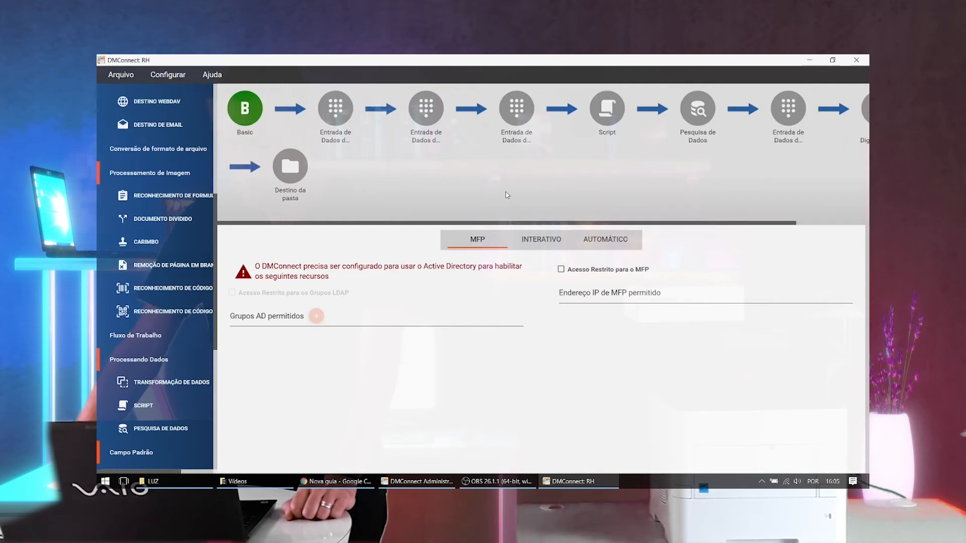
{"action": "left_click", "coordinate": [539, 239]}
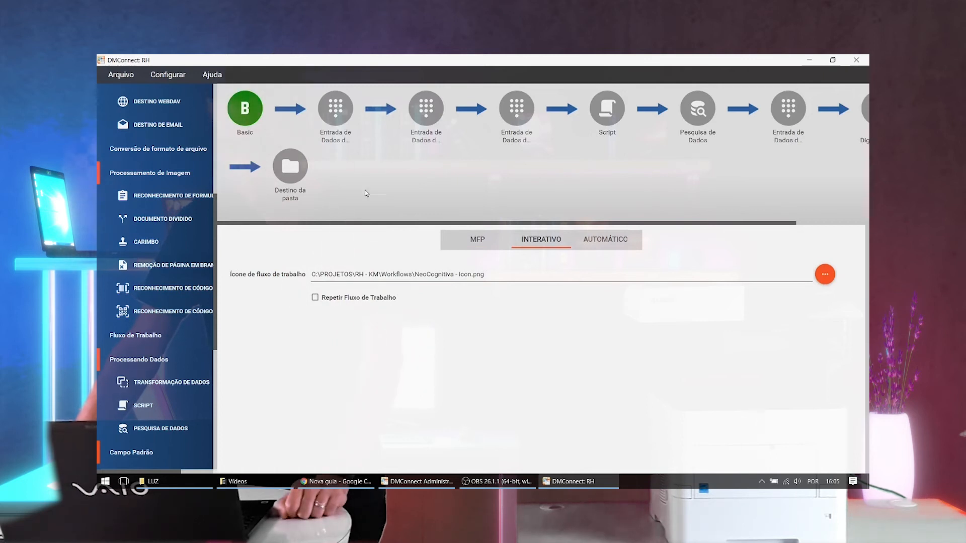
{"action": "left_click", "coordinate": [343, 138]}
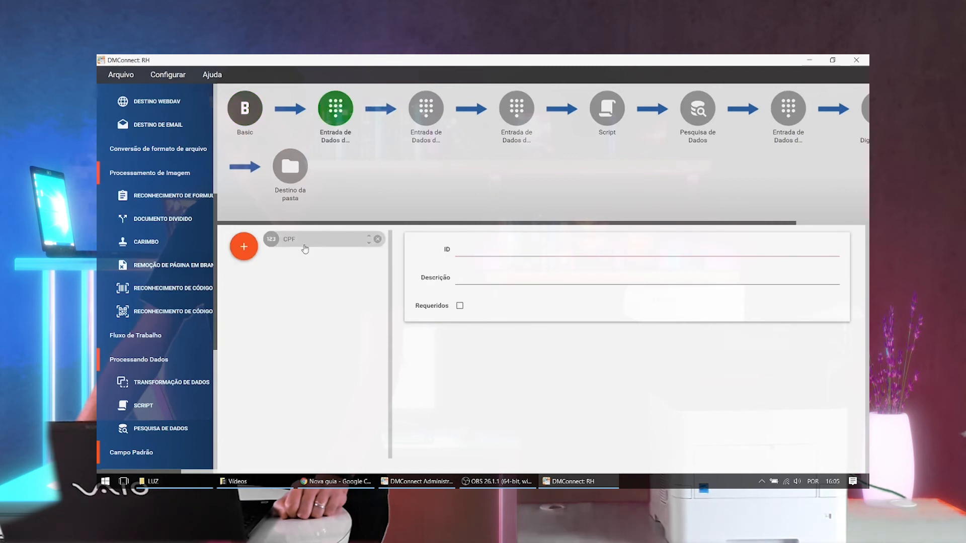
{"action": "left_click", "coordinate": [304, 245]}
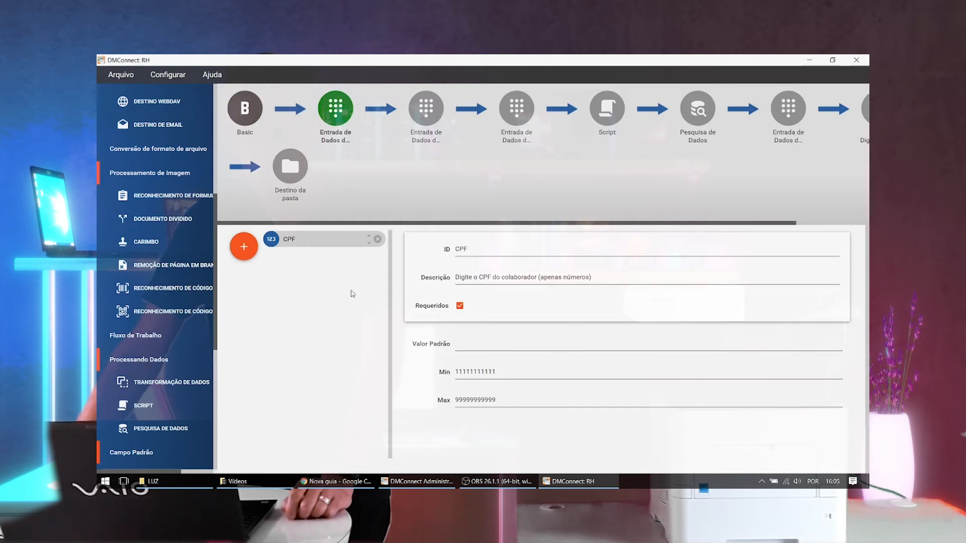
{"action": "left_click", "coordinate": [471, 344]}
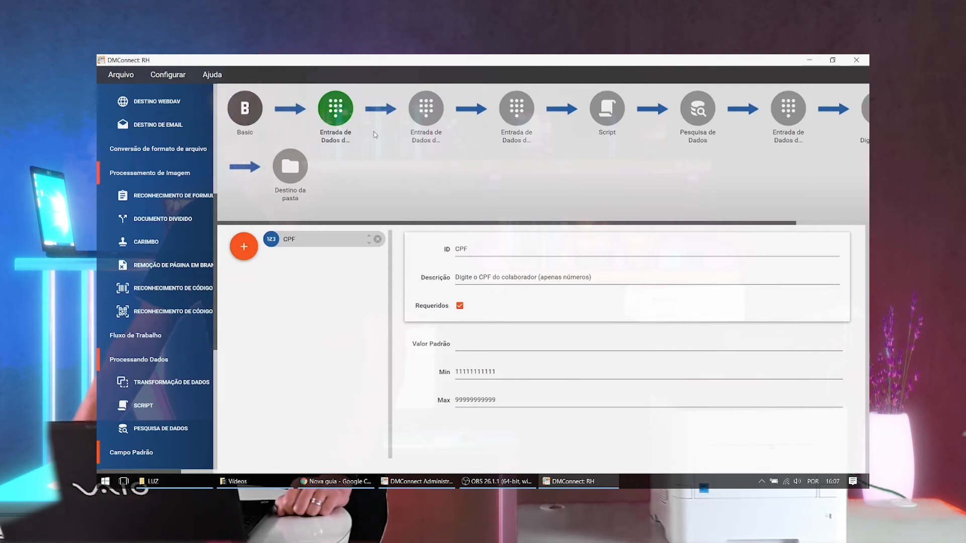
- Examine the LISTA_DOCS field and its fixed list of document types in the RH workflow's second data entry step
{"action": "left_click", "coordinate": [428, 114]}
{"action": "left_click", "coordinate": [317, 239]}
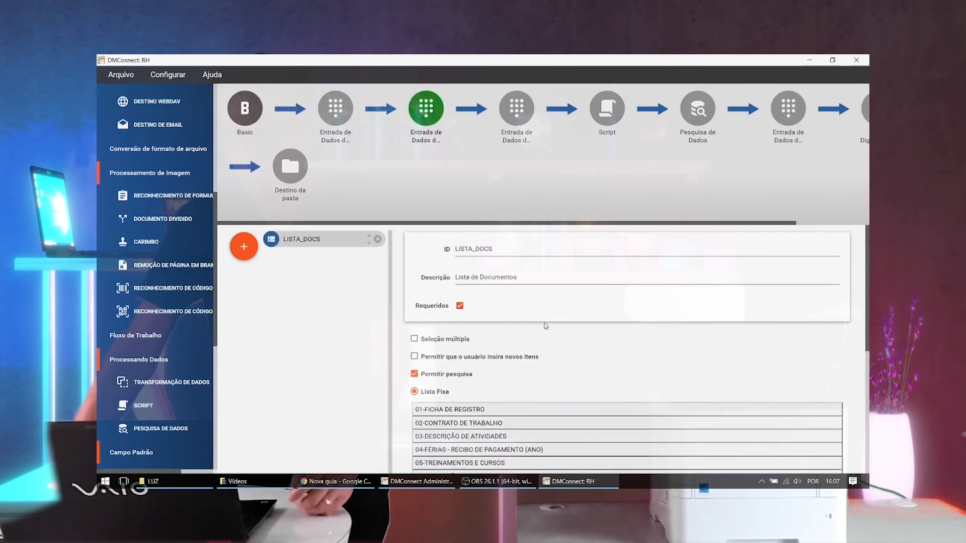
{"action": "scroll", "coordinate": [558, 322], "scroll_direction": "down", "scroll_amount": 3}
{"action": "scroll", "coordinate": [585, 323], "scroll_direction": "down", "scroll_amount": 1}
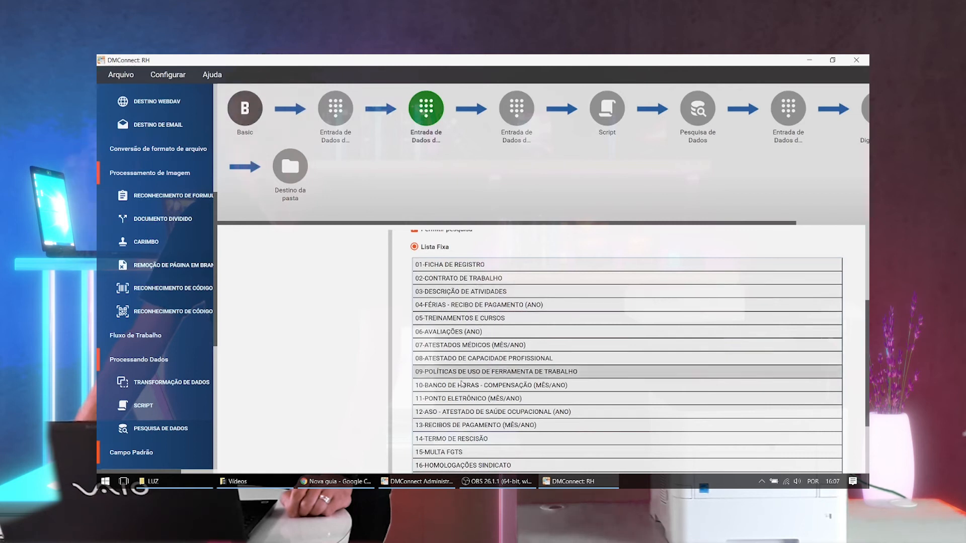
- Examine the remaining LISTA_DOCS fixed list entries, plus the MES and ANO number fields in the third data entry step
{"action": "scroll", "coordinate": [480, 410], "scroll_direction": "down", "scroll_amount": 3}
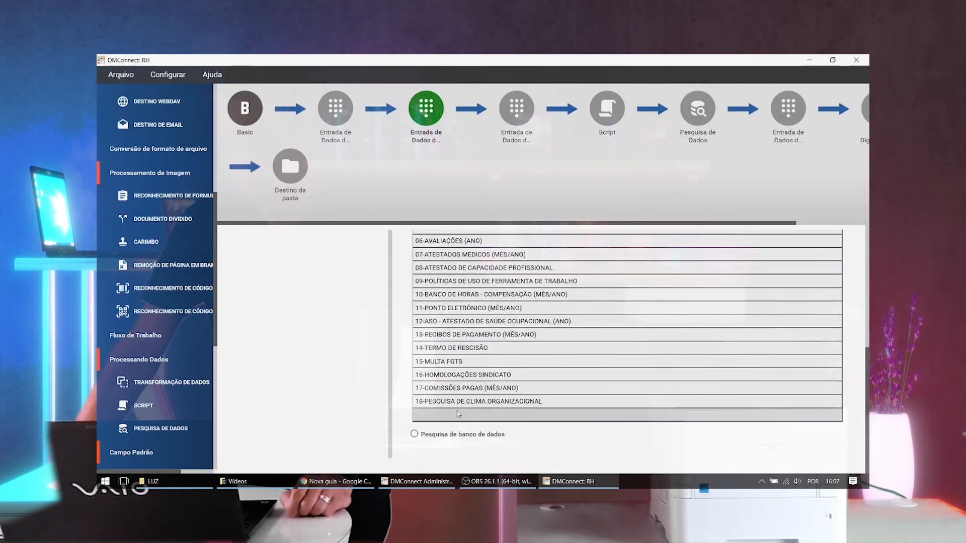
{"action": "left_click", "coordinate": [449, 417]}
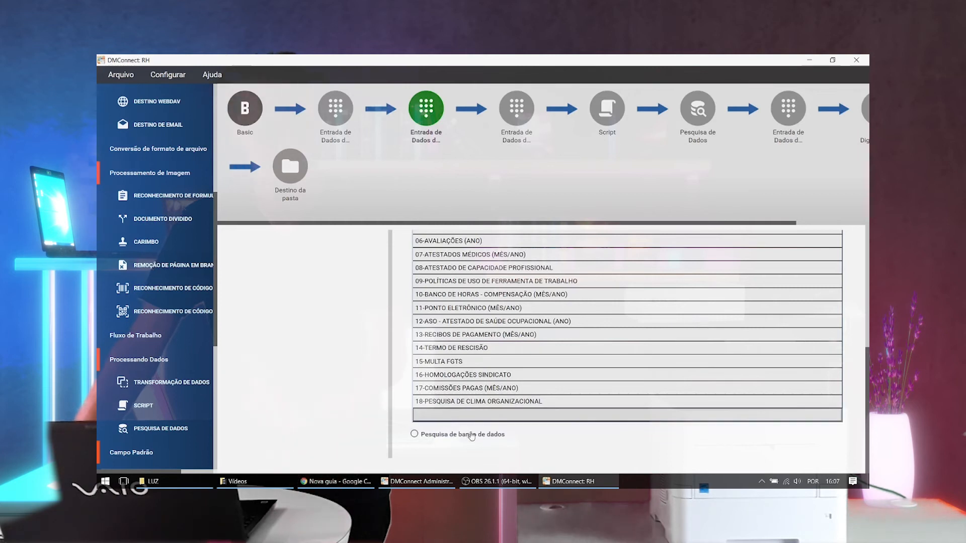
{"action": "left_click", "coordinate": [516, 117]}
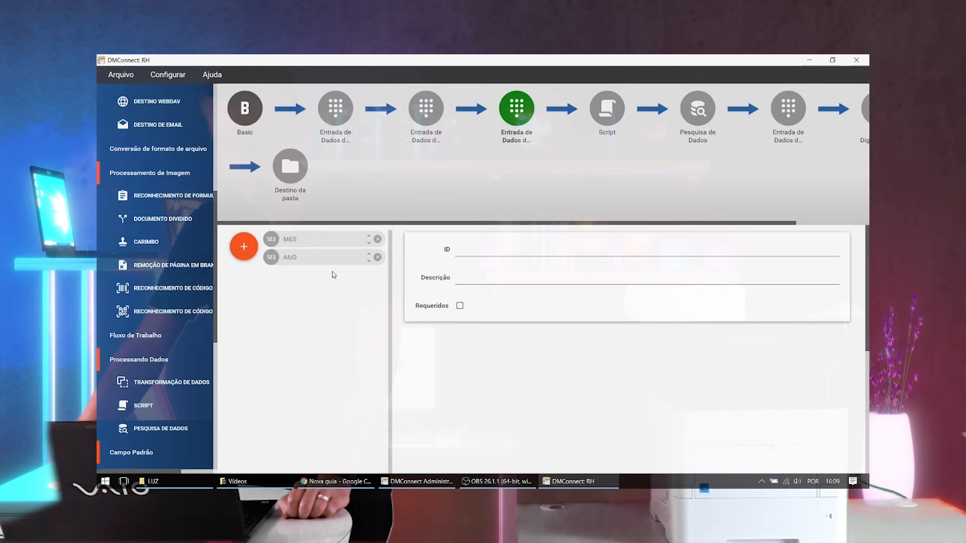
{"action": "left_click", "coordinate": [300, 245]}
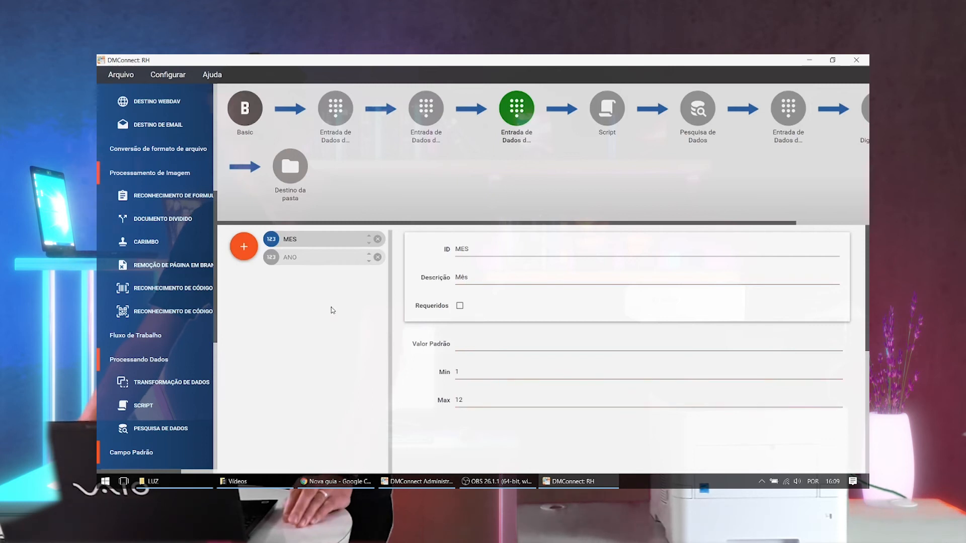
{"action": "left_click", "coordinate": [294, 261]}
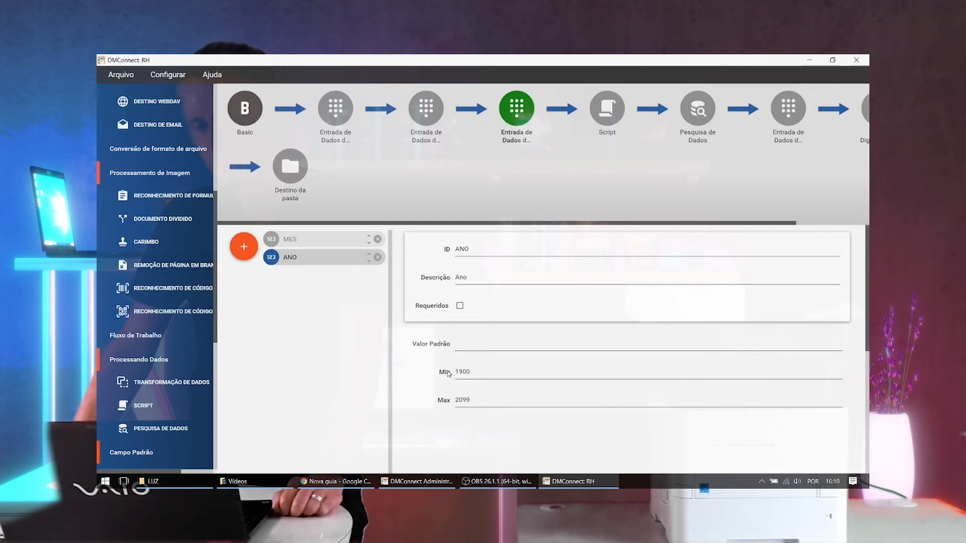
- Read through the RH workflow's Script step, which maps each chosen document type to a clean name, periodicity and color mode
{"action": "left_click", "coordinate": [607, 110]}
{"action": "scroll", "coordinate": [403, 394], "scroll_direction": "down", "scroll_amount": 3}
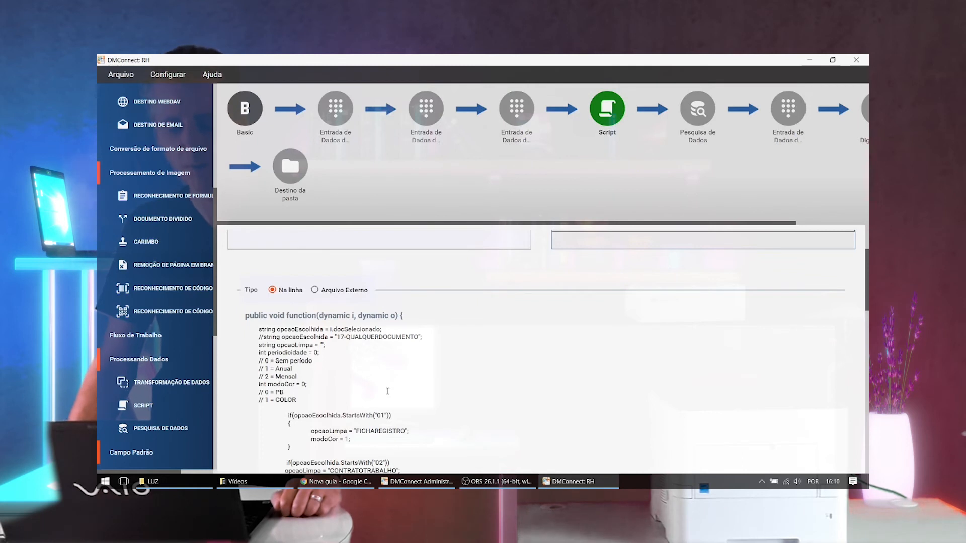
{"action": "scroll", "coordinate": [389, 382], "scroll_direction": "down", "scroll_amount": 5}
{"action": "scroll", "coordinate": [392, 391], "scroll_direction": "down", "scroll_amount": 5}
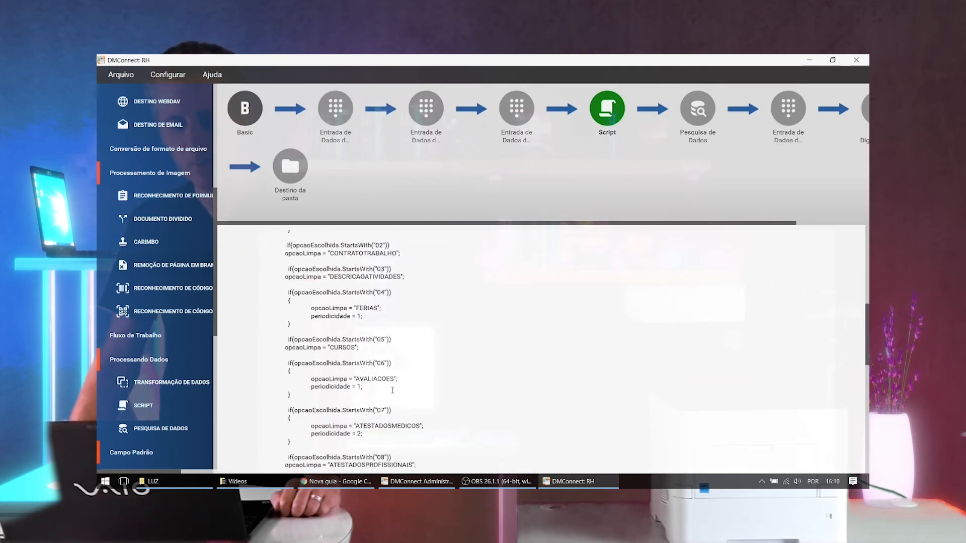
{"action": "scroll", "coordinate": [380, 385], "scroll_direction": "down", "scroll_amount": 1}
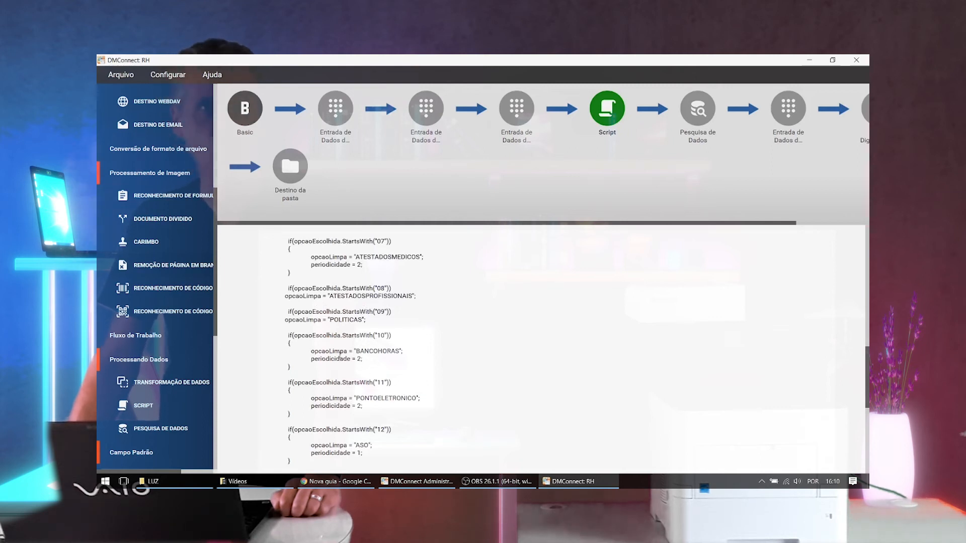
{"action": "scroll", "coordinate": [344, 360], "scroll_direction": "down", "scroll_amount": 2}
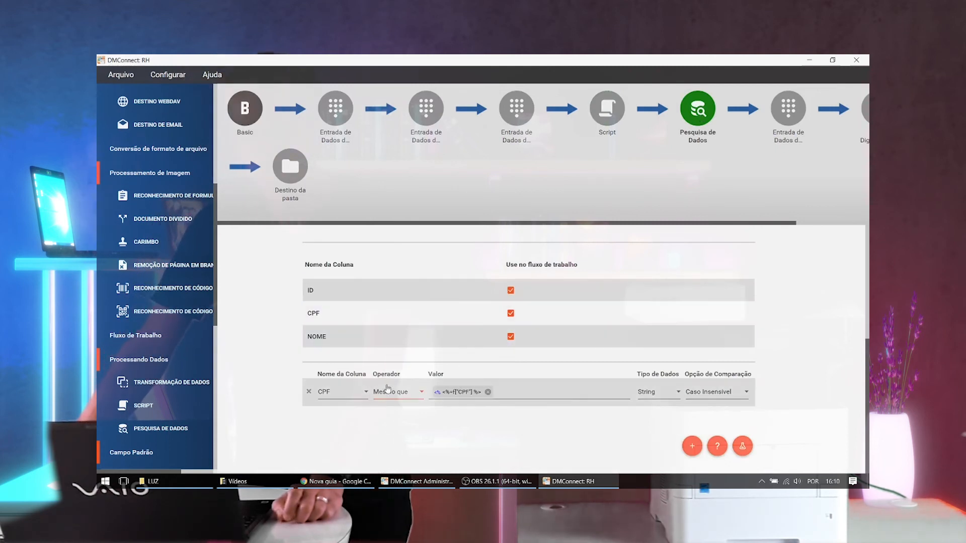
- Test the Pesquisa de Dados step by replacing the CPF condition's variable with a sample CPF number and running the lookup
{"action": "left_click", "coordinate": [432, 338]}
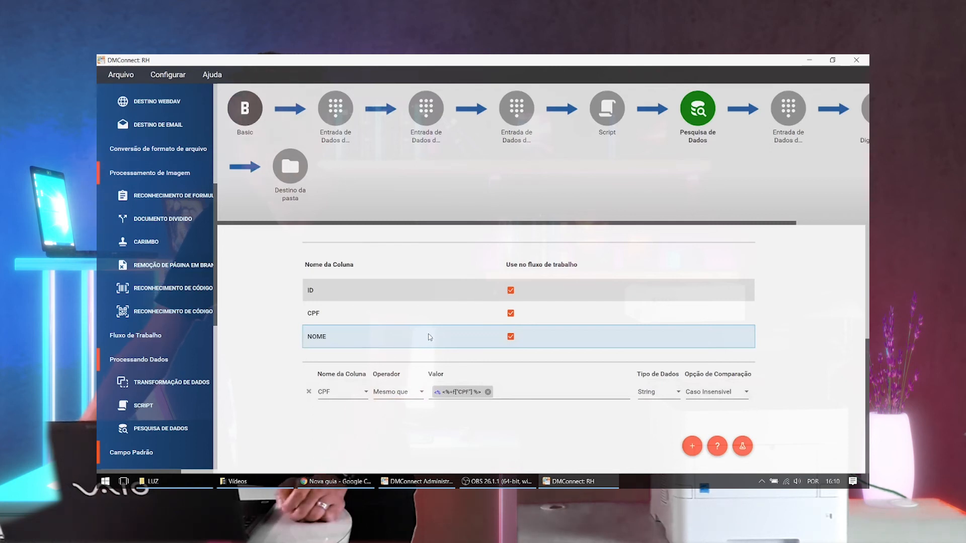
{"action": "left_click", "coordinate": [488, 392]}
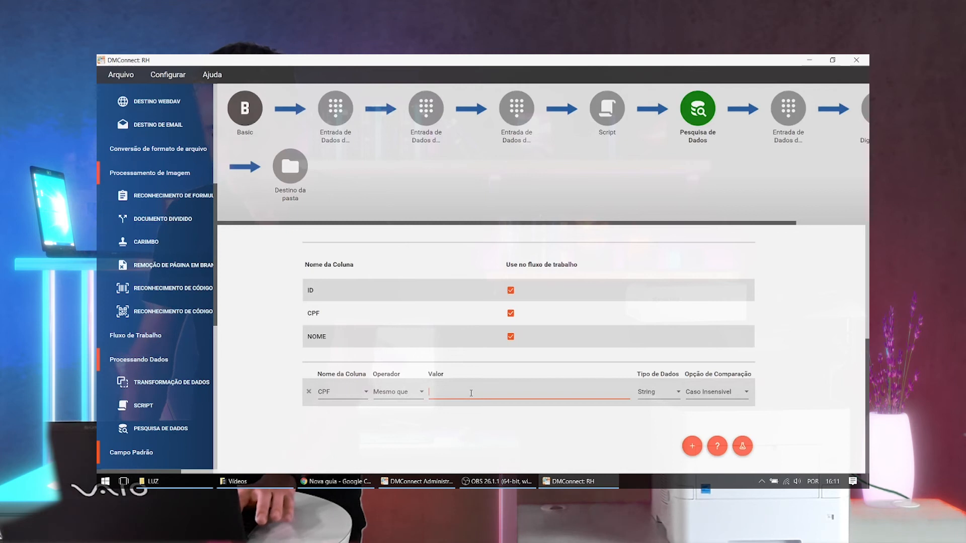
{"action": "type", "text": "111"}
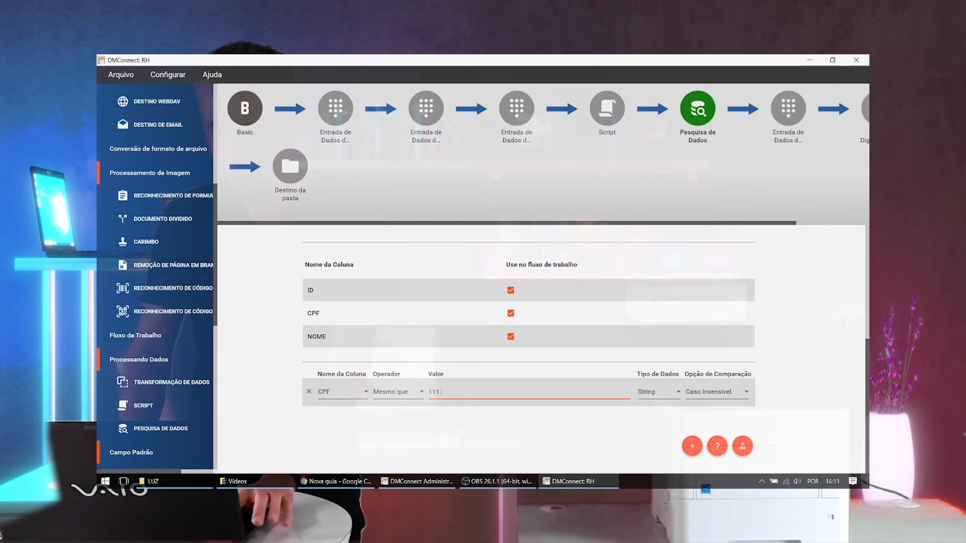
{"action": "key", "text": "BackSpace"}
{"action": "key", "text": "BackSpace"}
{"action": "type", "text": "2"}
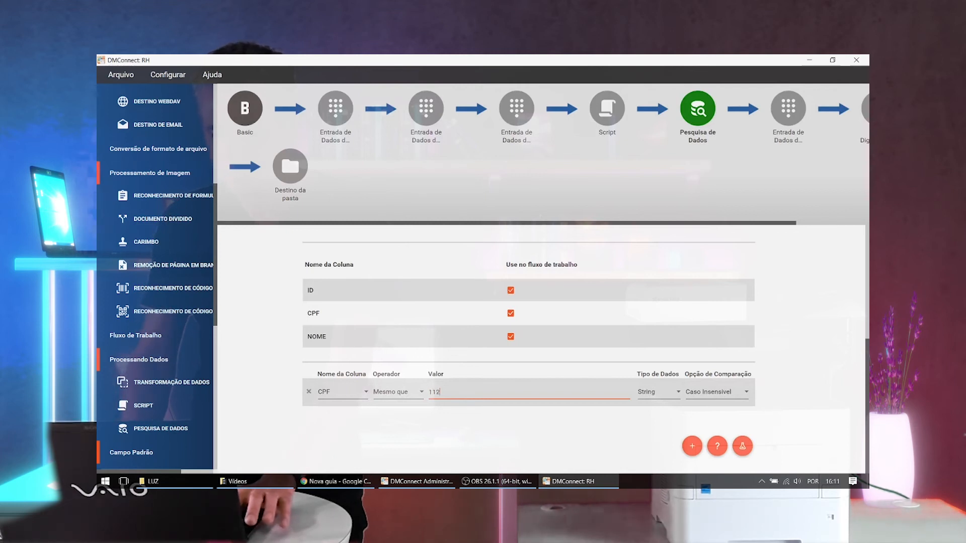
{"action": "type", "text": "3"}
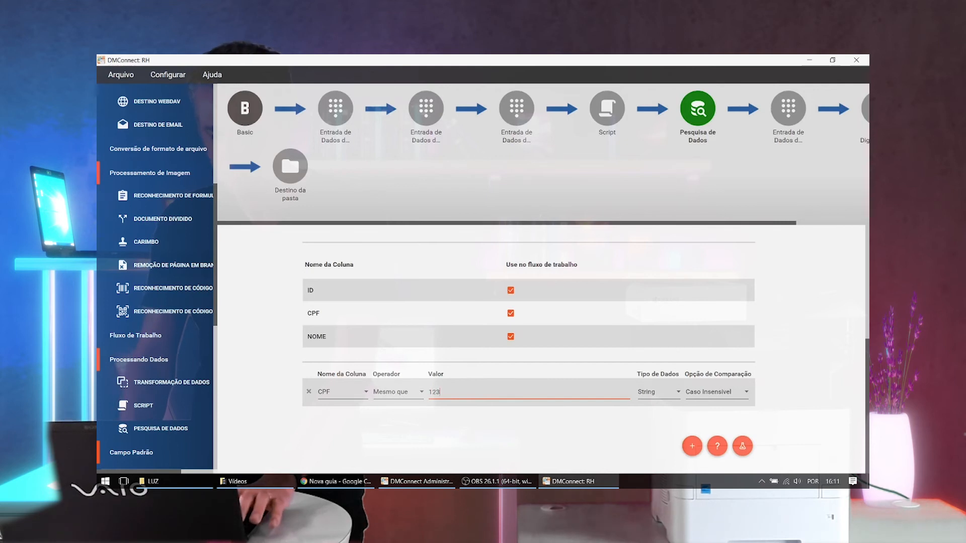
{"action": "type", "text": "456789"}
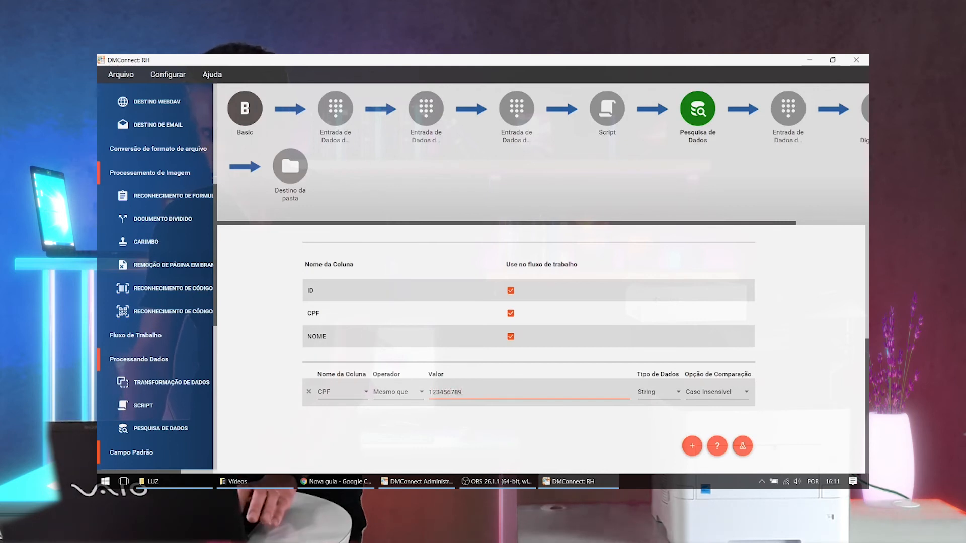
{"action": "type", "text": "00"}
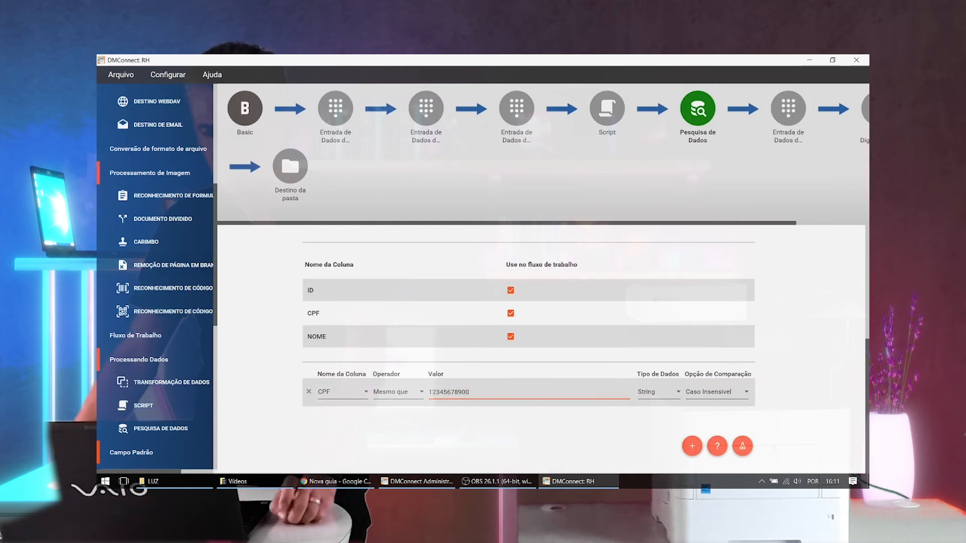
{"action": "left_click", "coordinate": [743, 448]}
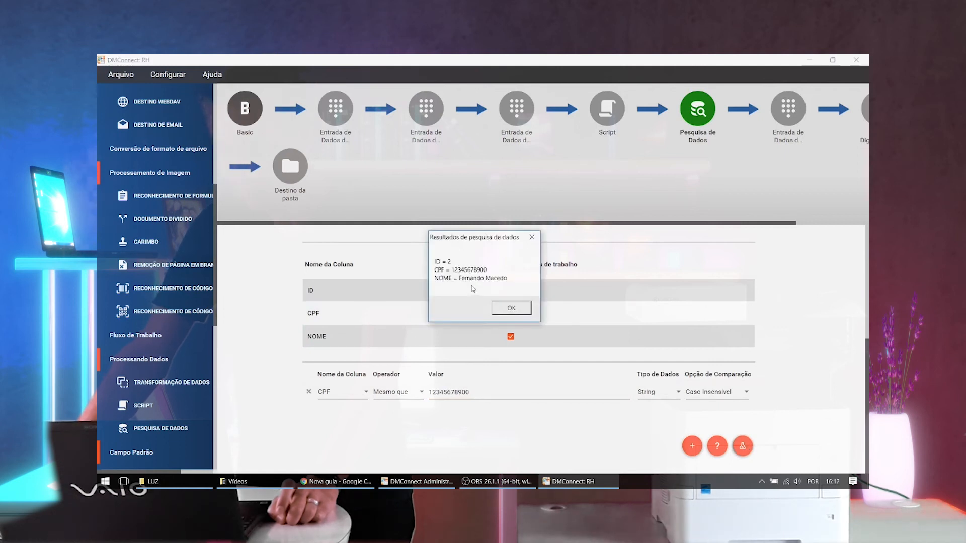
{"action": "left_click", "coordinate": [511, 309]}
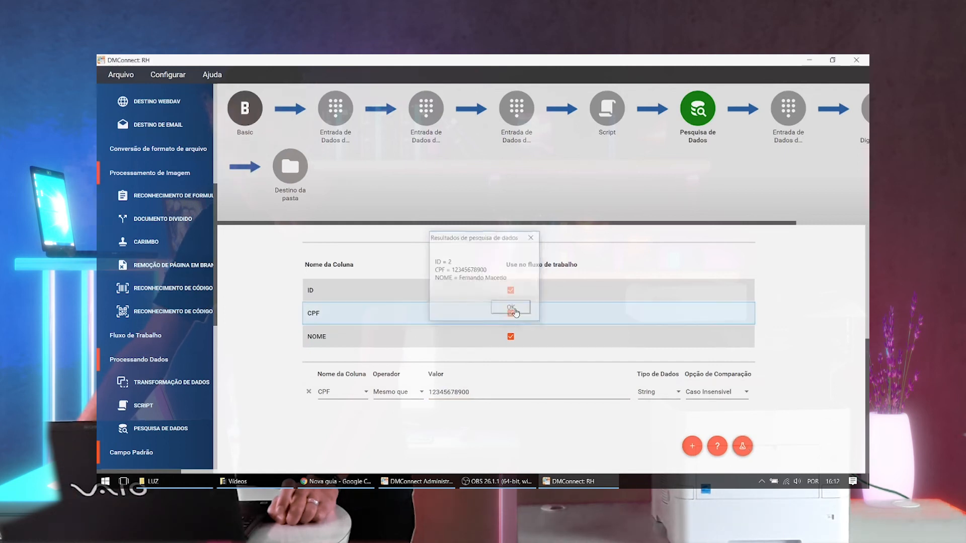
- Change the last digit of the sample CPF number and run the data lookup test again
{"action": "left_click", "coordinate": [486, 393]}
{"action": "key", "text": "BackSpace"}
{"action": "type", "text": "1"}
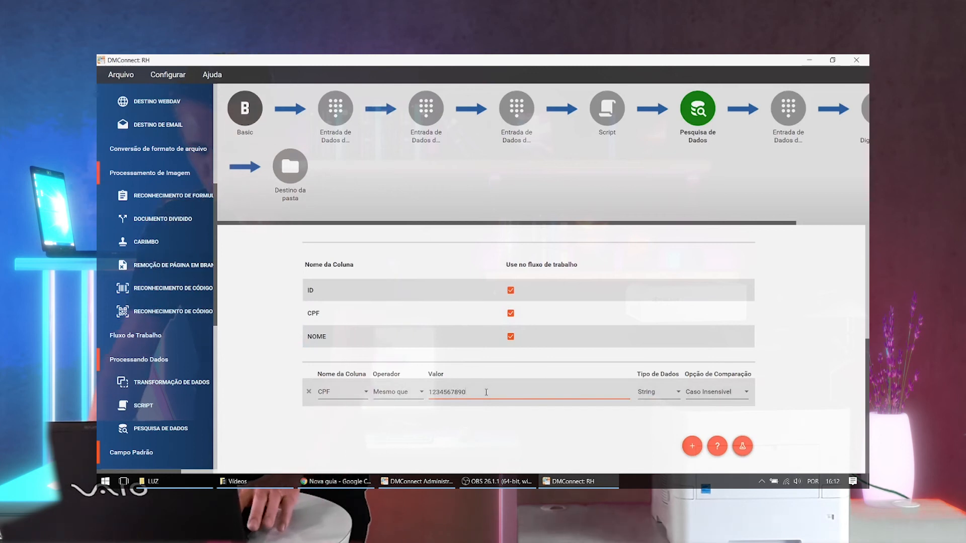
{"action": "left_click", "coordinate": [743, 445]}
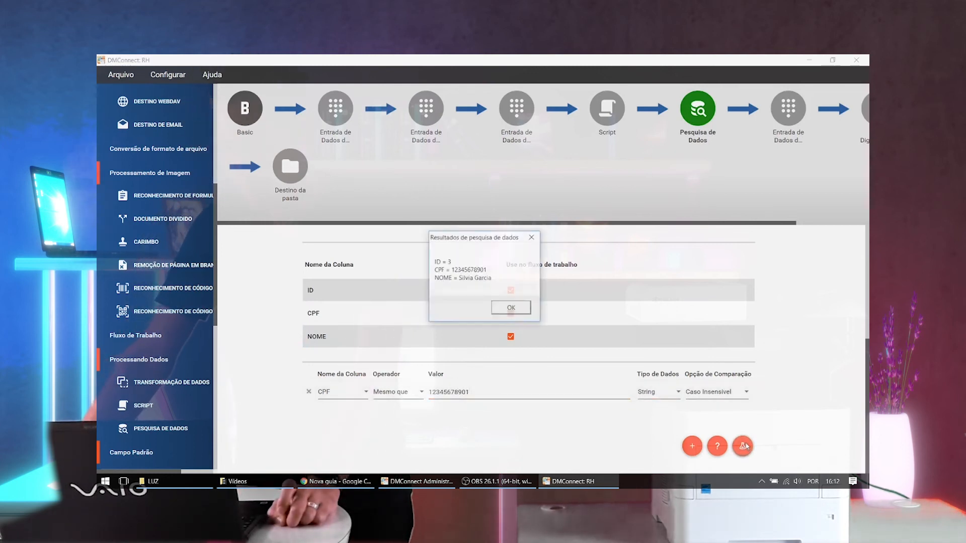
{"action": "left_click", "coordinate": [518, 312]}
- Replace the sample number in the CPF lookup condition with the CPF workflow field variable
{"action": "left_click", "coordinate": [488, 392]}
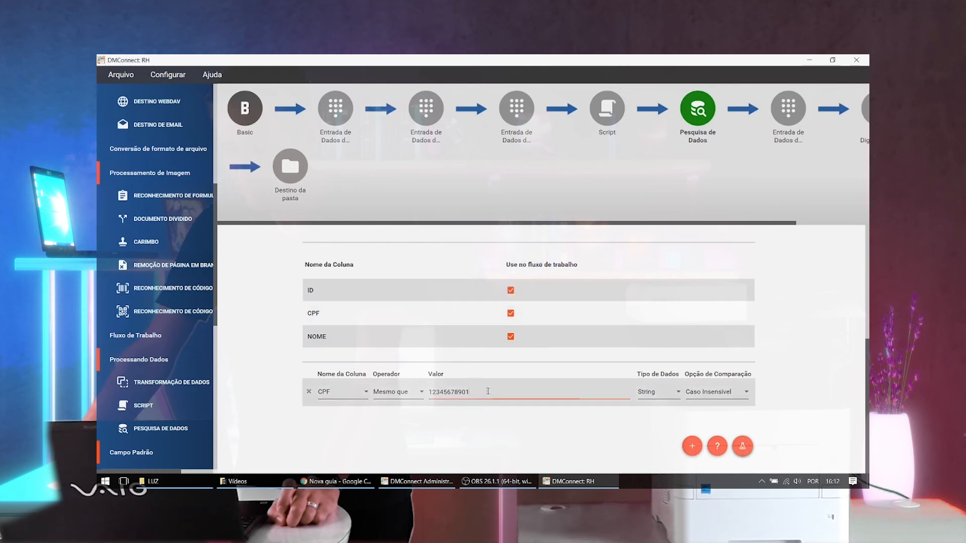
{"action": "left_click_drag", "start_coordinate": [470, 391], "coordinate": [427, 393]}
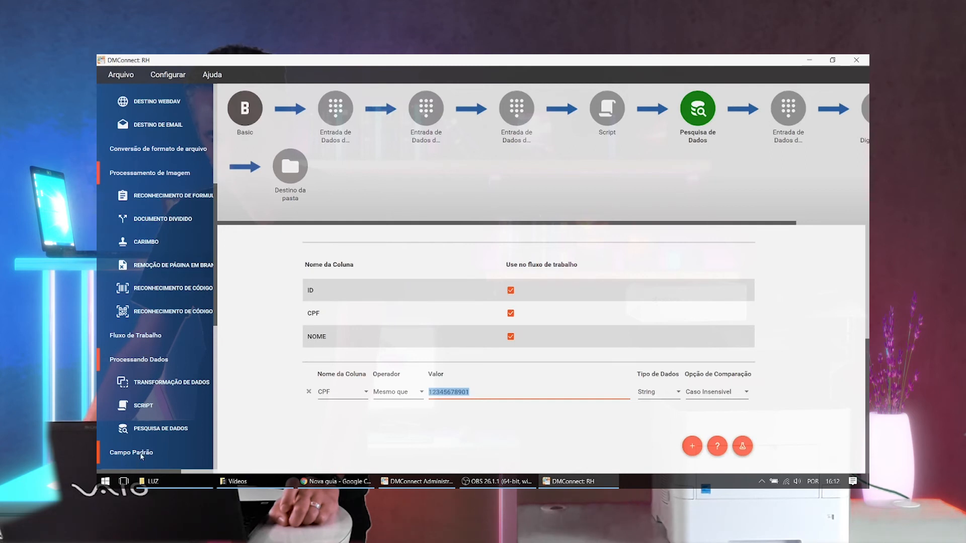
{"action": "key", "text": "BackSpace"}
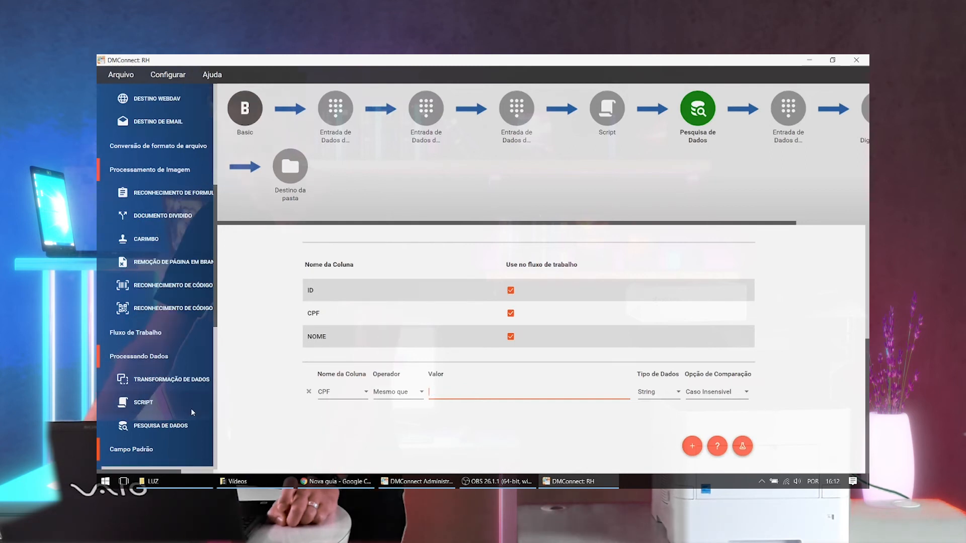
{"action": "scroll", "coordinate": [194, 414], "scroll_direction": "down", "scroll_amount": 3}
{"action": "scroll", "coordinate": [192, 414], "scroll_direction": "down", "scroll_amount": 5}
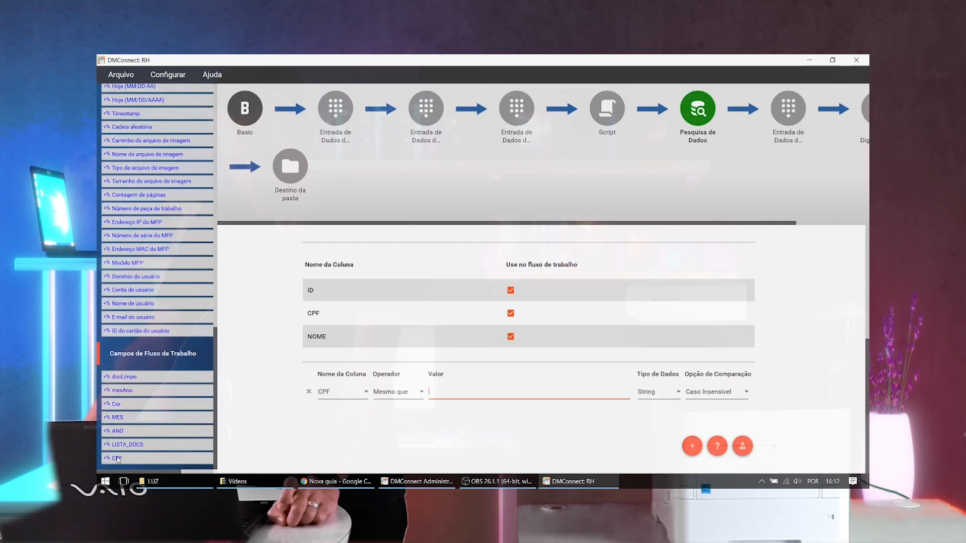
{"action": "left_click_drag", "start_coordinate": [117, 459], "coordinate": [129, 458]}
{"action": "left_click_drag", "start_coordinate": [456, 393], "coordinate": [457, 393]}
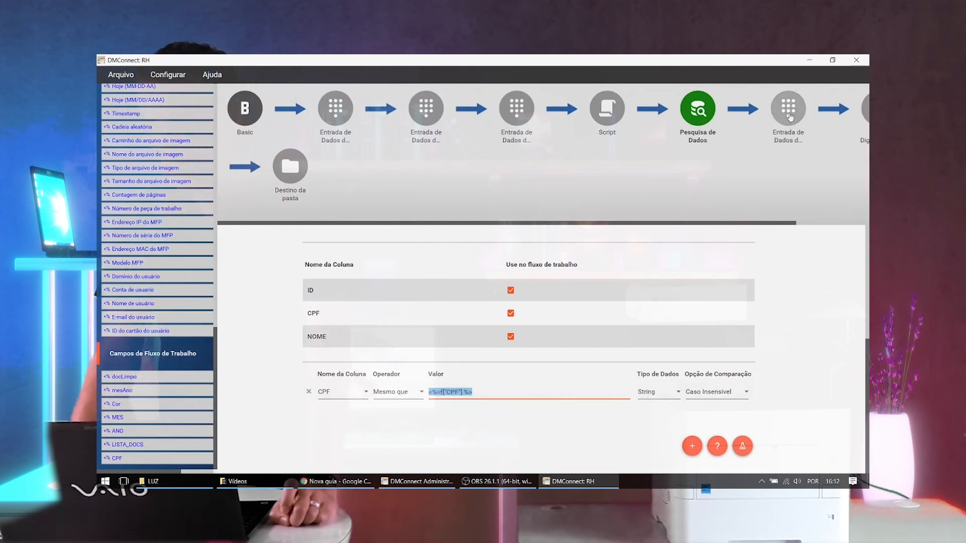
- Review the CONFIRMAR field of the fourth data entry step, the Config Digitalização settings and the Destino da pasta naming
{"action": "left_click", "coordinate": [788, 128]}
{"action": "left_click", "coordinate": [281, 240]}
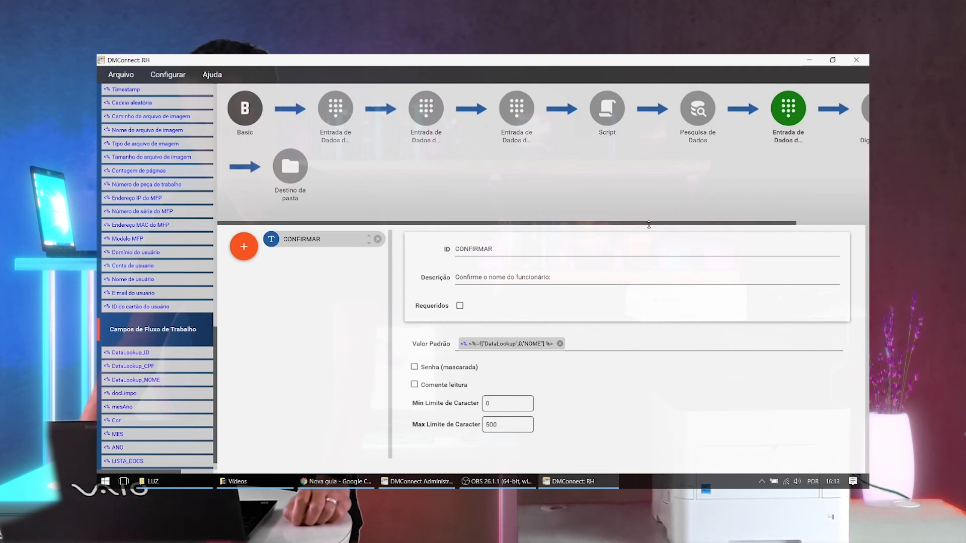
{"action": "left_click", "coordinate": [866, 141]}
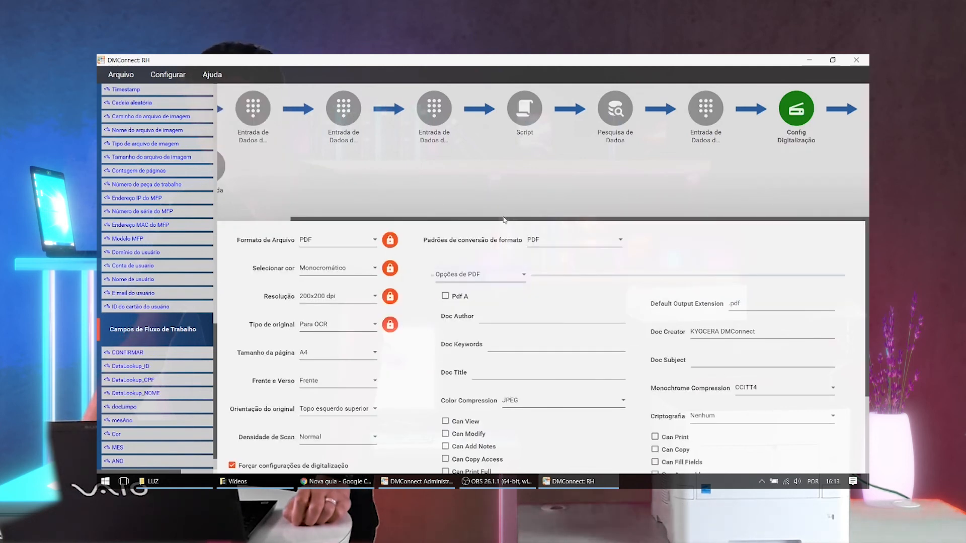
{"action": "left_click", "coordinate": [294, 168]}
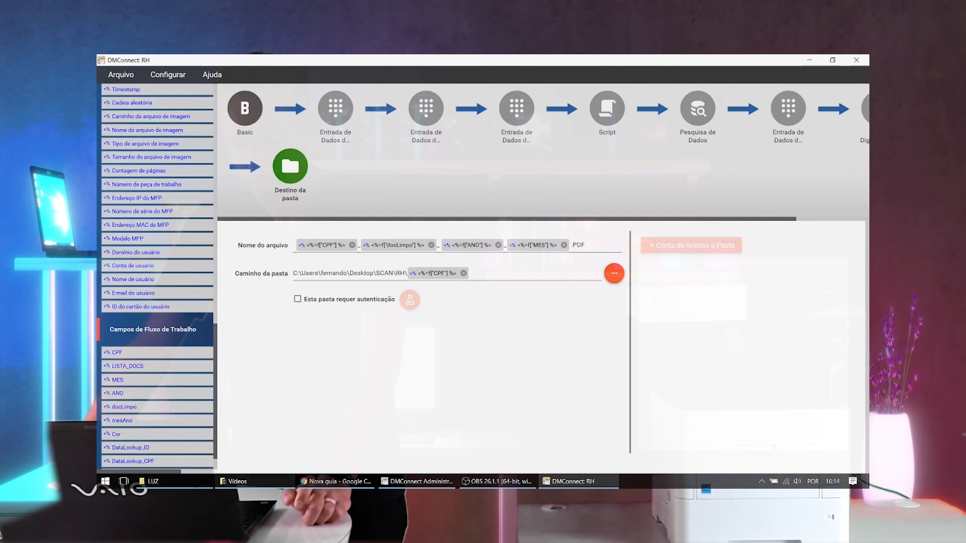
- Switch to File Explorer and open the RH folder inside SCAN
{"action": "left_click", "coordinate": [153, 482]}
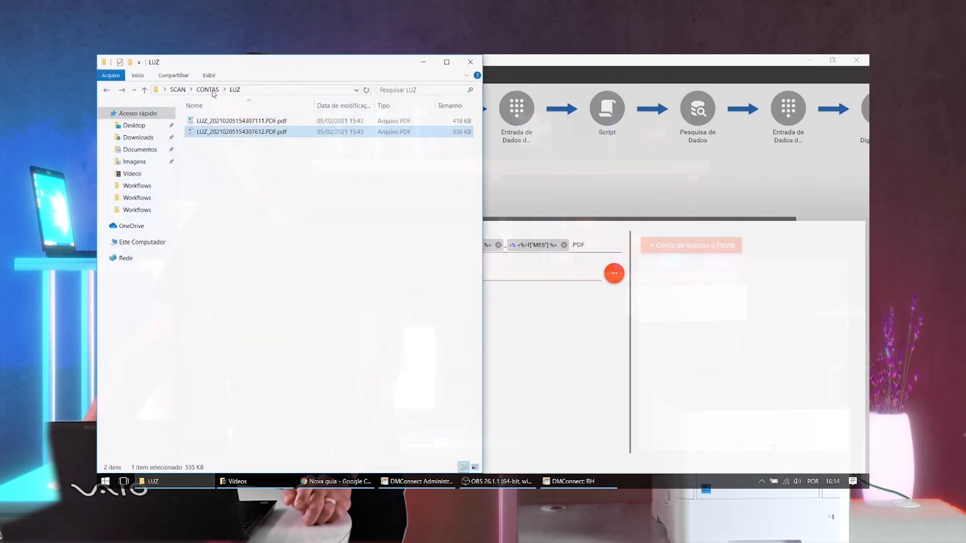
{"action": "left_click", "coordinate": [207, 90]}
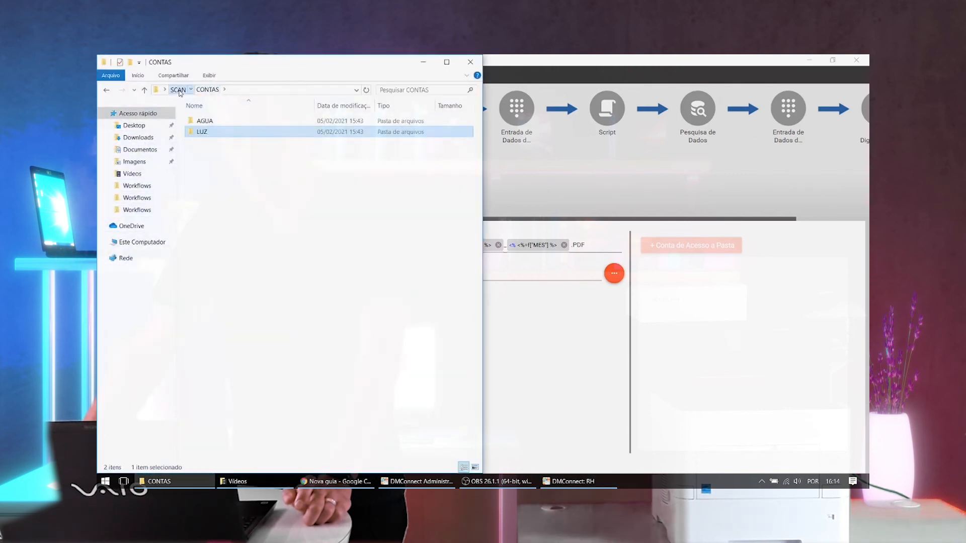
{"action": "left_click", "coordinate": [178, 90]}
{"action": "double_click", "coordinate": [215, 133]}
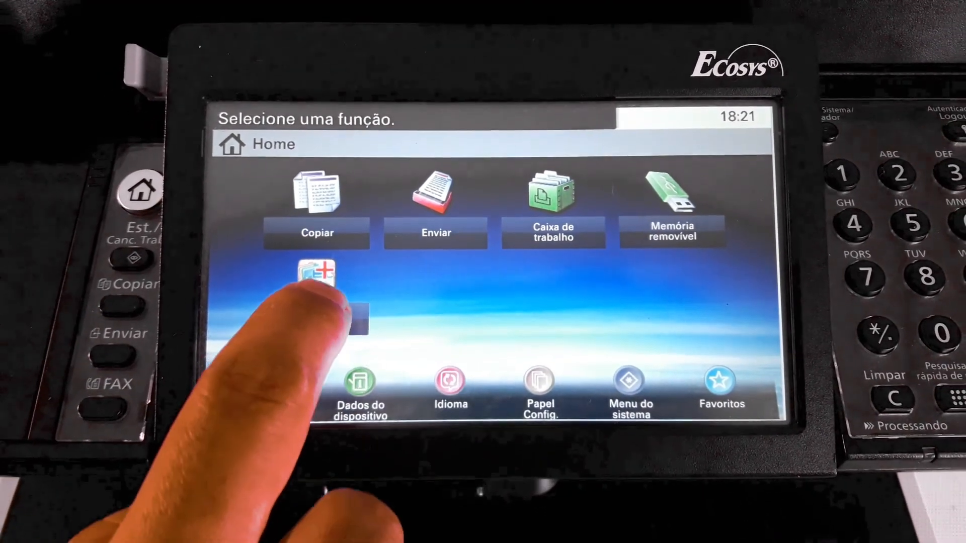
{"action": "left_click", "coordinate": [322, 301]}
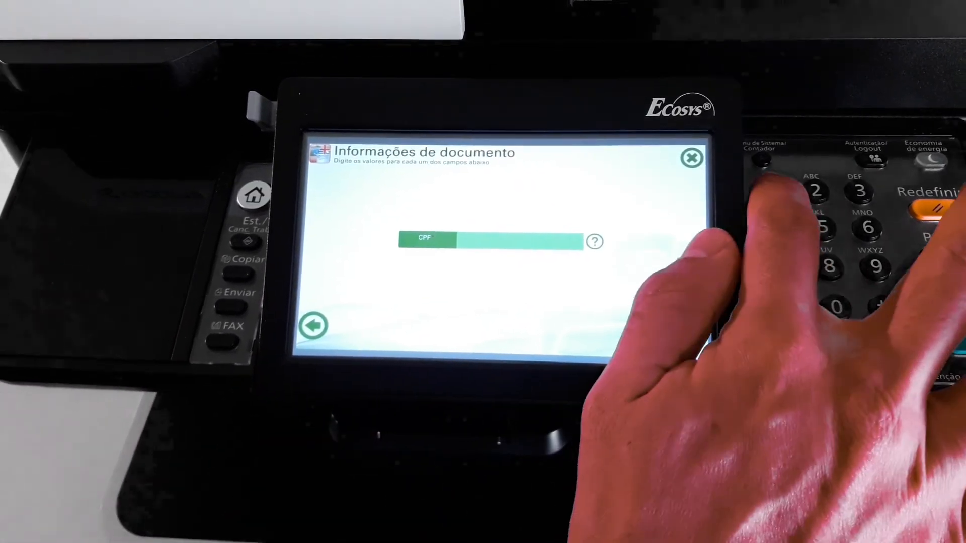
{"action": "type", "text": "1234"}
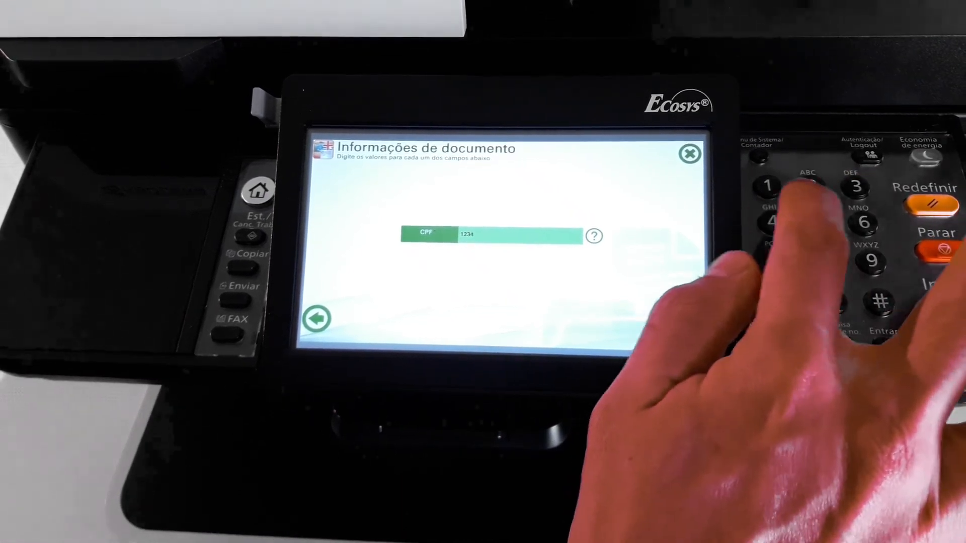
{"action": "type", "text": "5678900"}
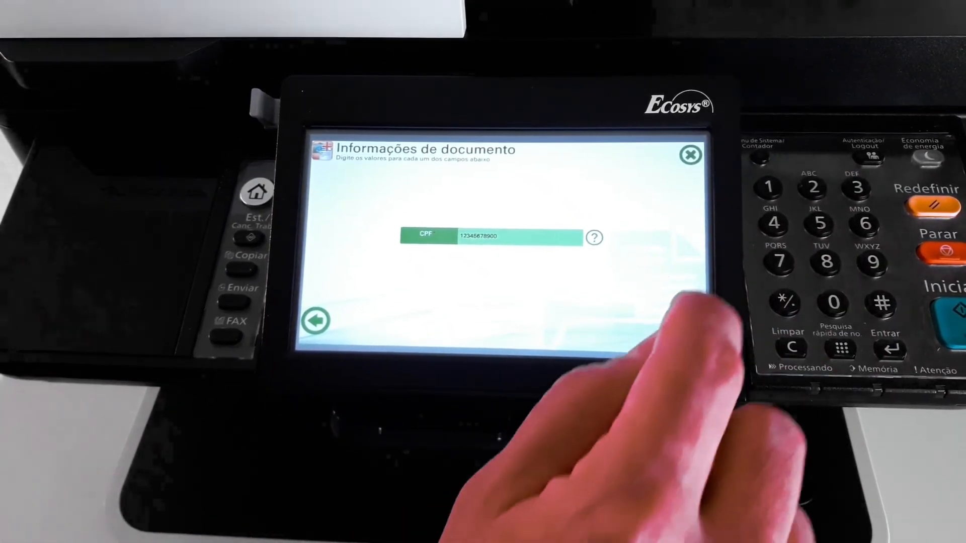
{"action": "left_click", "coordinate": [688, 330]}
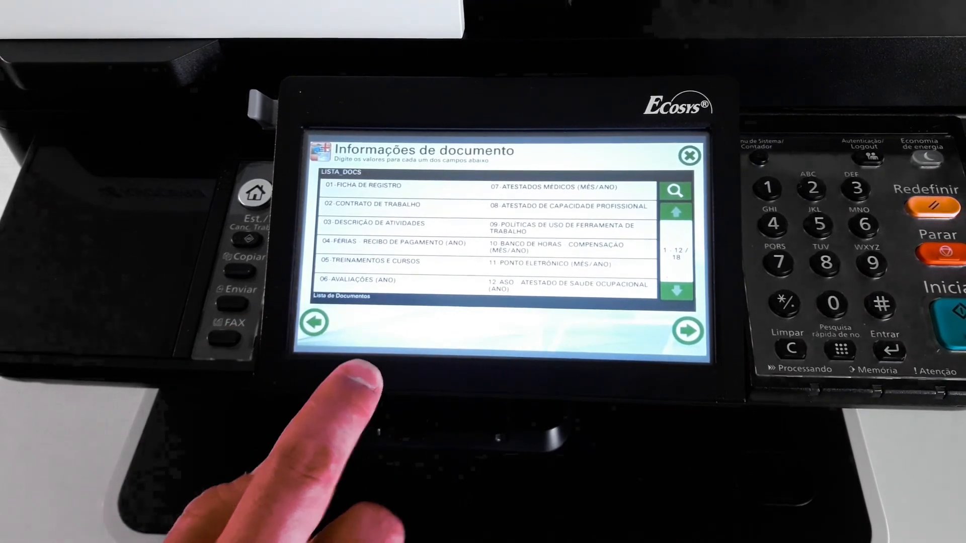
{"action": "left_click", "coordinate": [676, 290]}
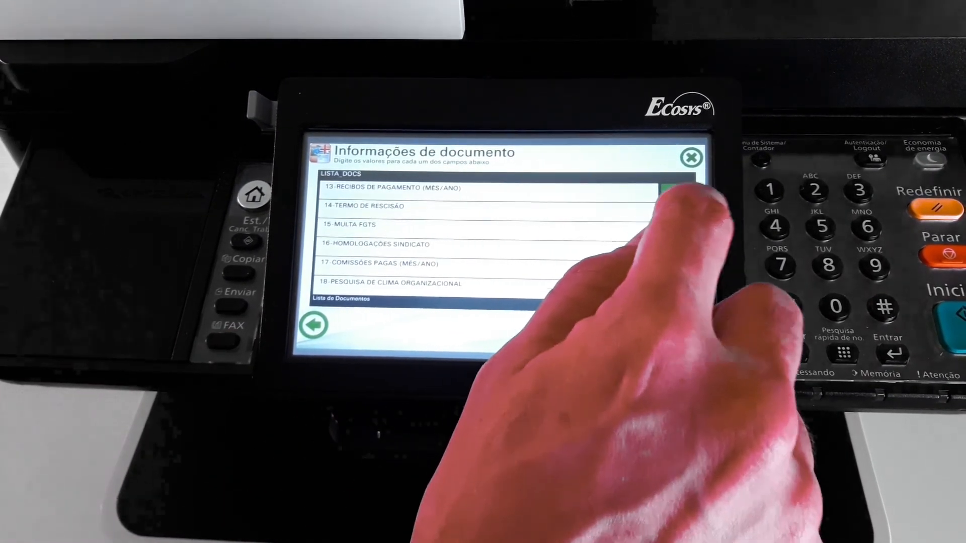
{"action": "left_click", "coordinate": [678, 214]}
{"action": "left_click", "coordinate": [362, 184]}
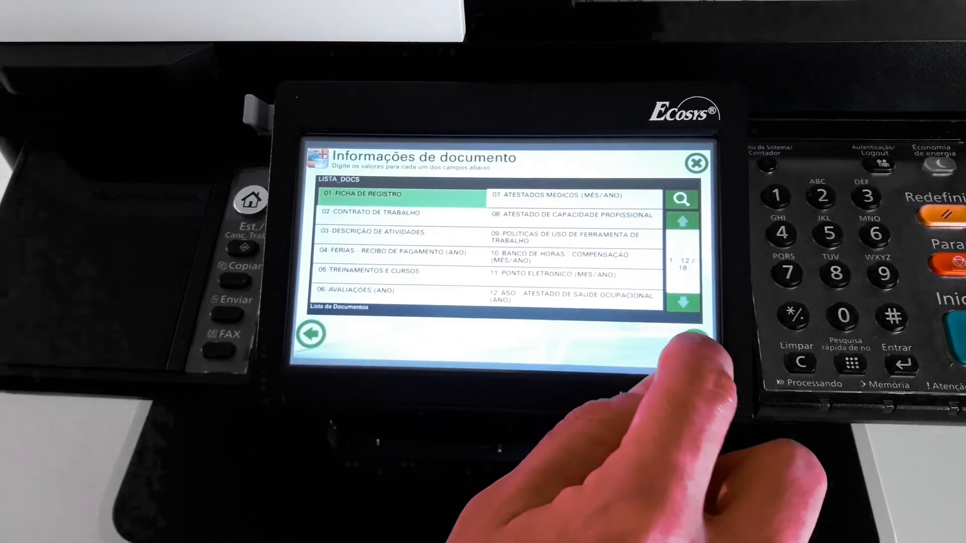
{"action": "left_click", "coordinate": [693, 342]}
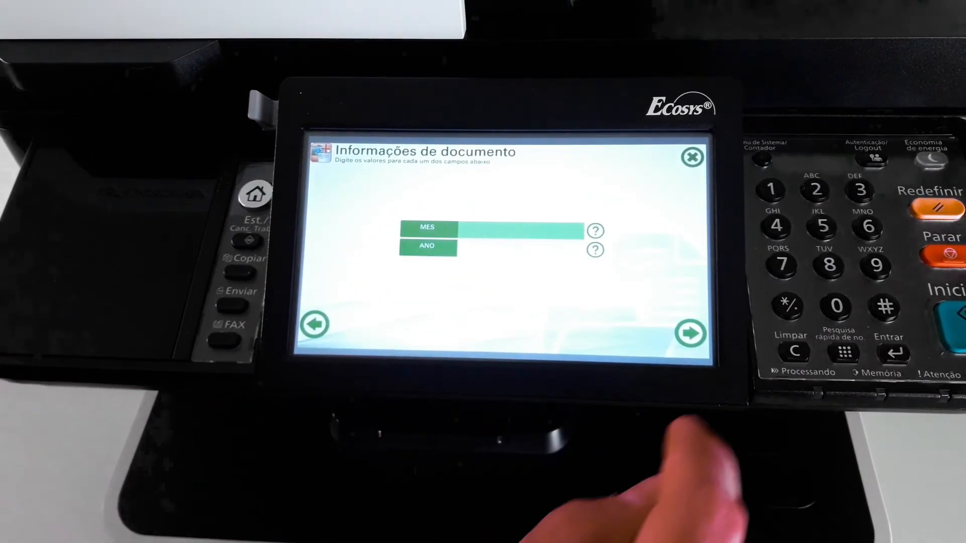
{"action": "type", "text": "01"}
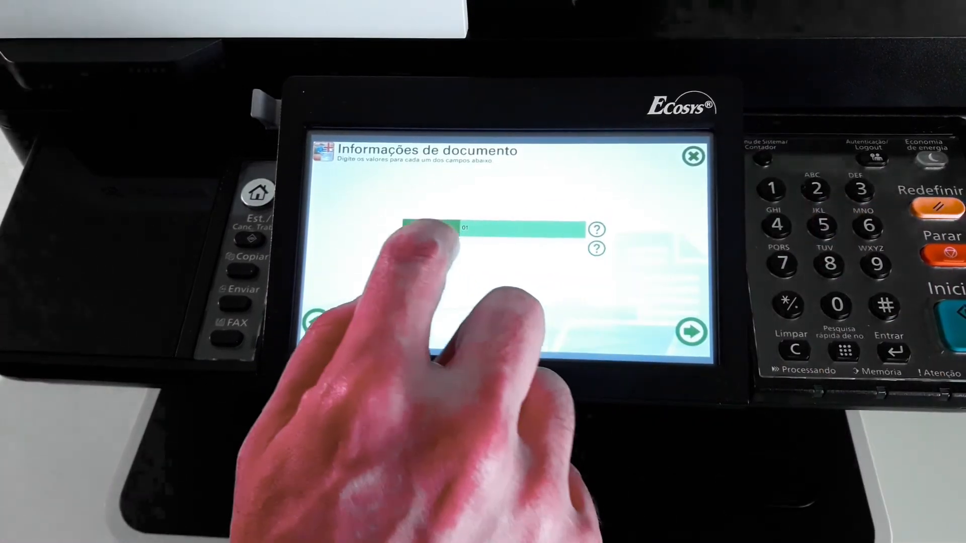
{"action": "left_click", "coordinate": [431, 245]}
{"action": "type", "text": "2020"}
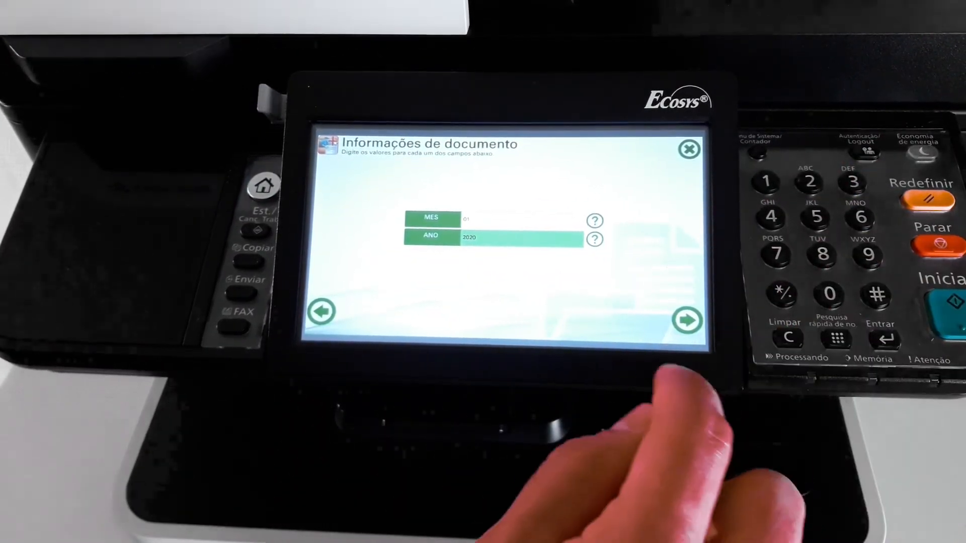
{"action": "left_click", "coordinate": [682, 318]}
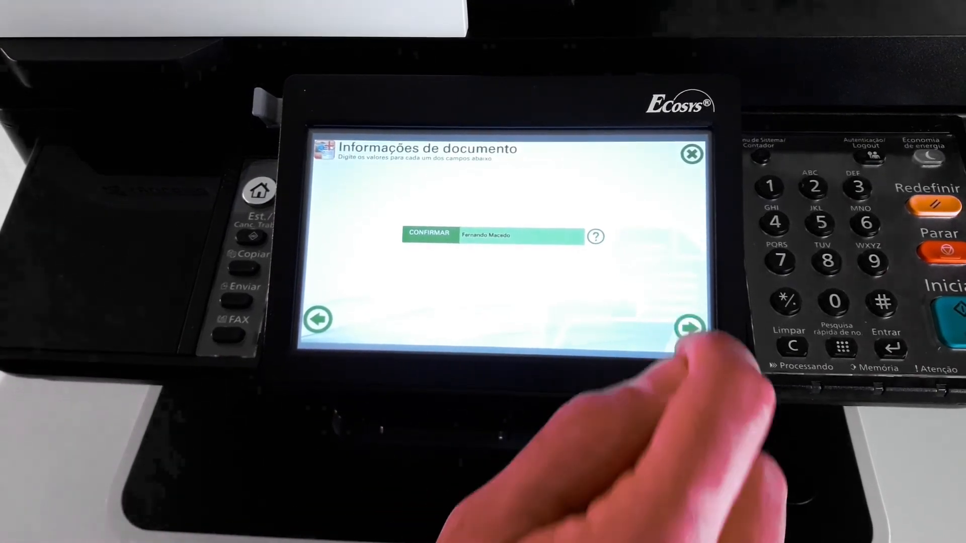
{"action": "left_click", "coordinate": [690, 330]}
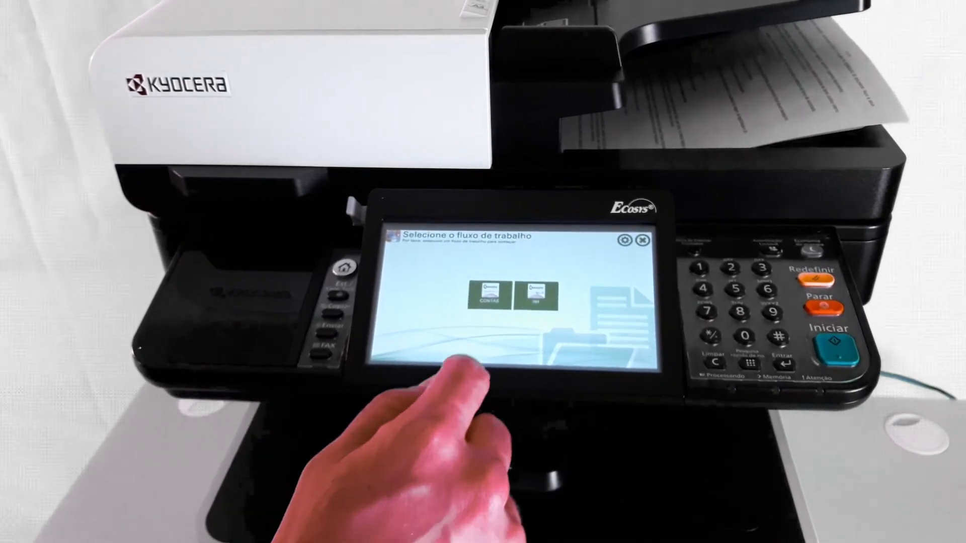
{"action": "left_click", "coordinate": [523, 290]}
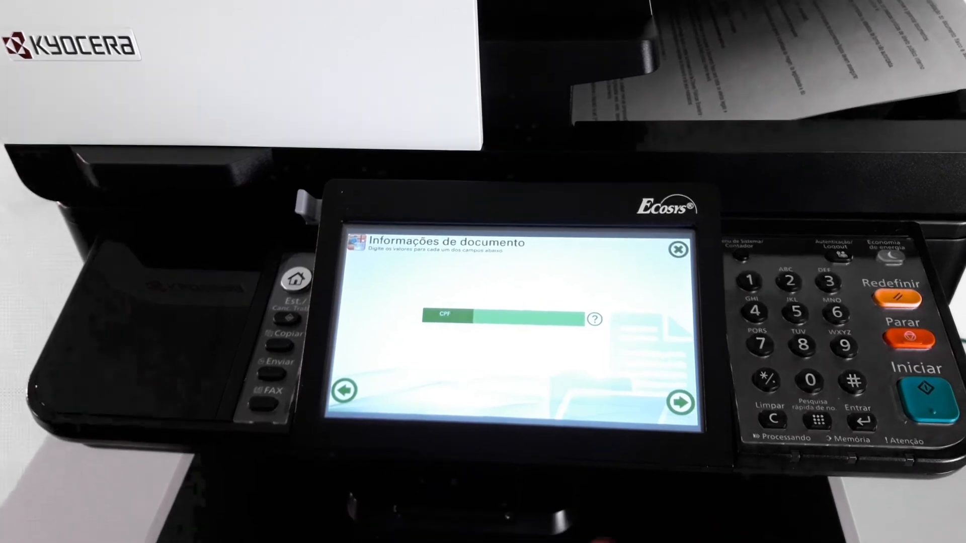
{"action": "type", "text": "123"}
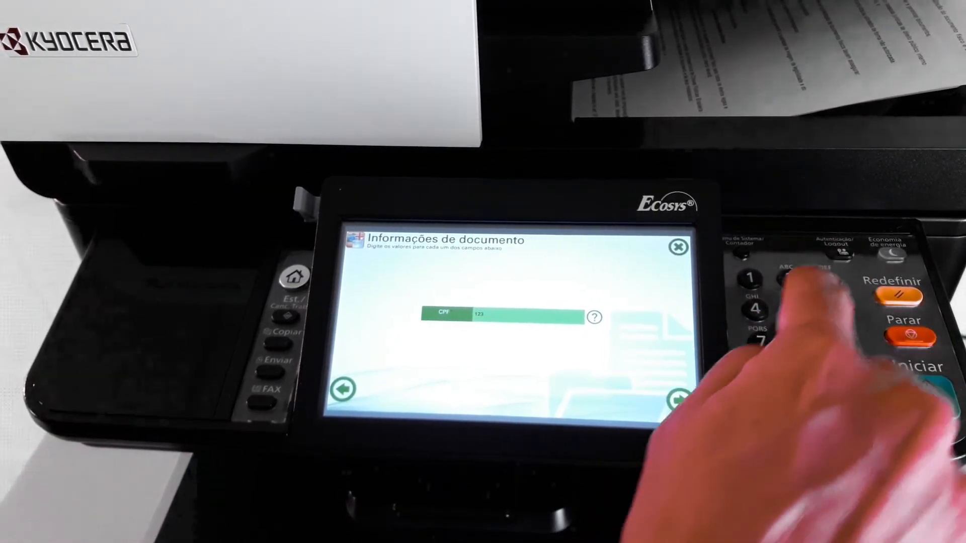
{"action": "type", "text": "4567"}
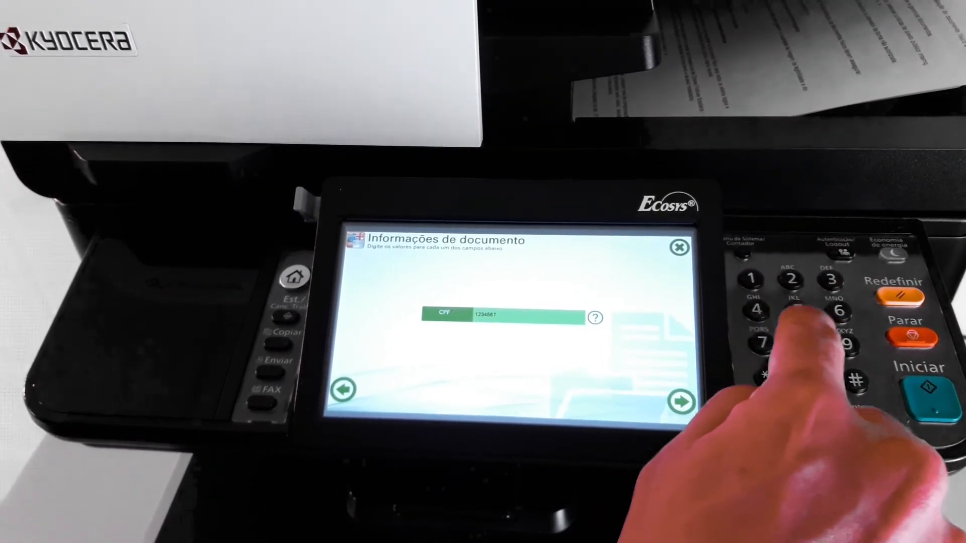
{"action": "type", "text": "8901"}
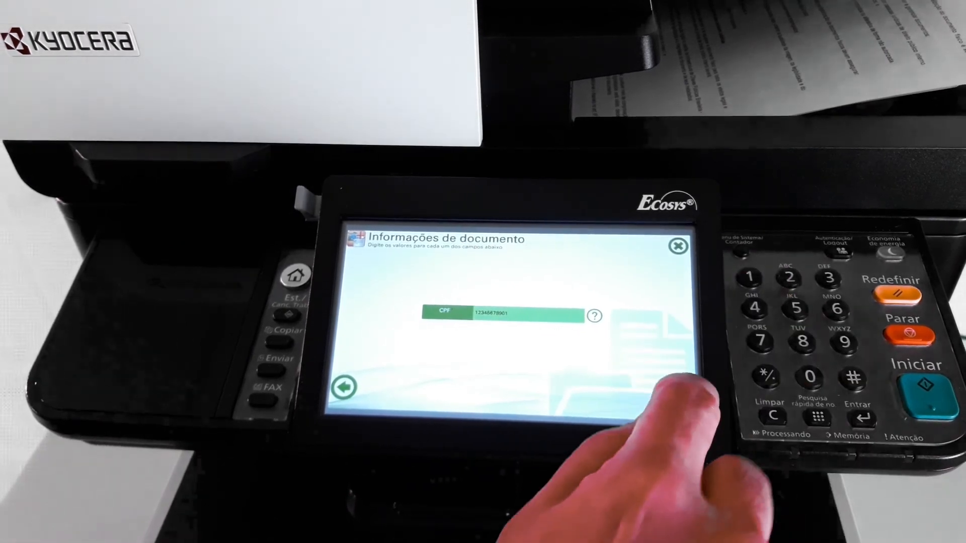
{"action": "left_click", "coordinate": [679, 397]}
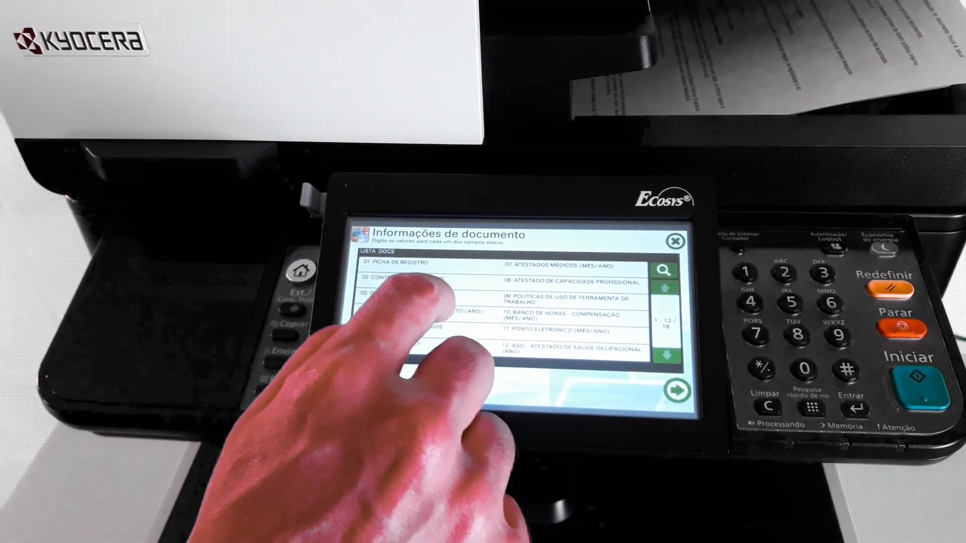
{"action": "left_click", "coordinate": [423, 310]}
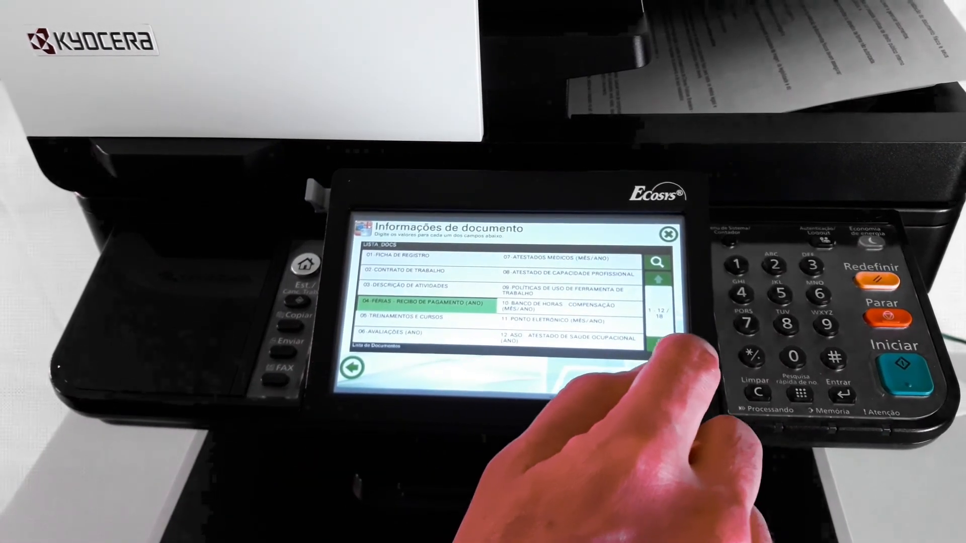
{"action": "left_click", "coordinate": [666, 372]}
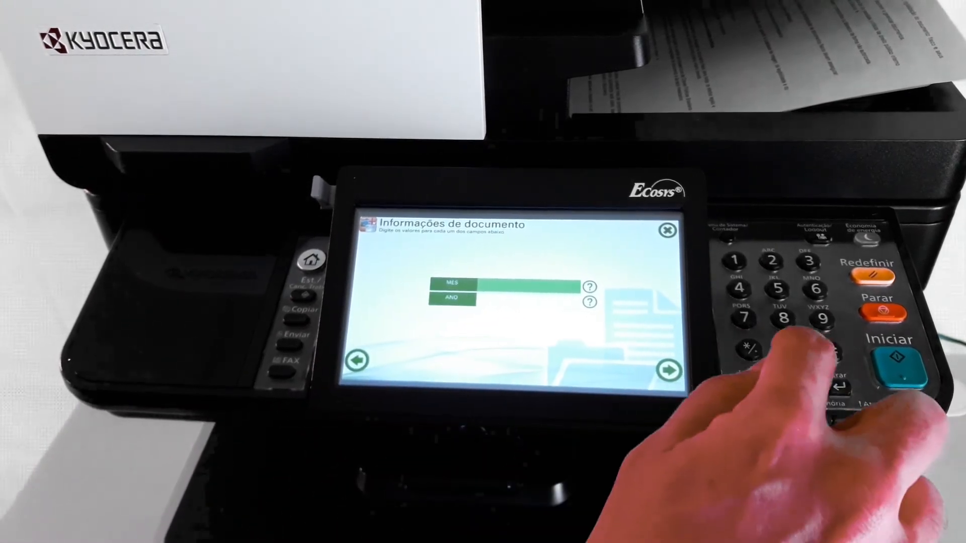
{"action": "type", "text": "17"}
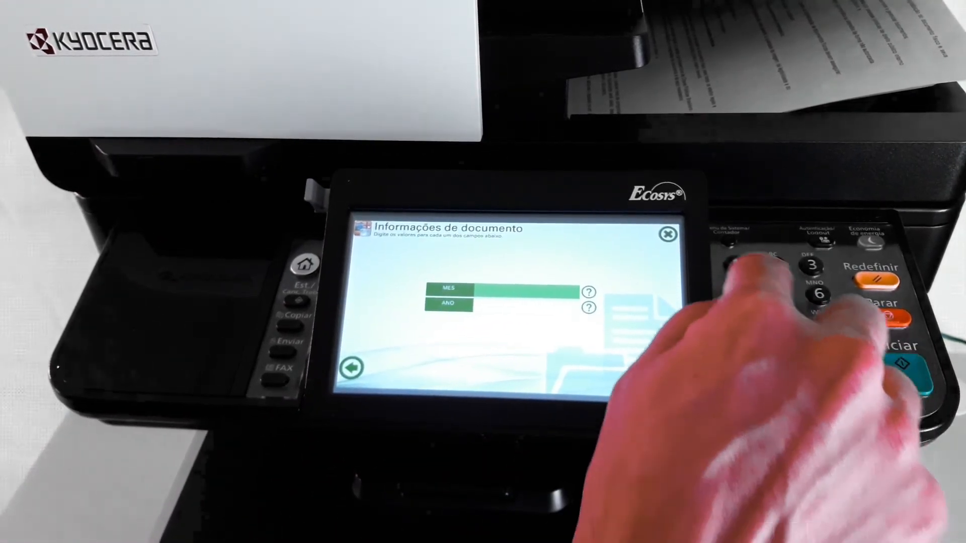
{"action": "left_click", "coordinate": [498, 302]}
{"action": "type", "text": "202"}
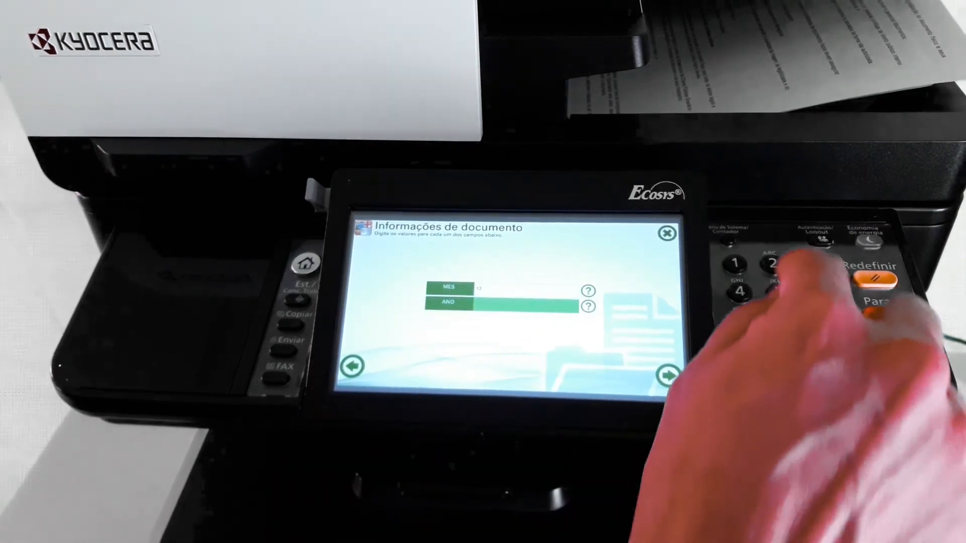
{"action": "type", "text": "3"}
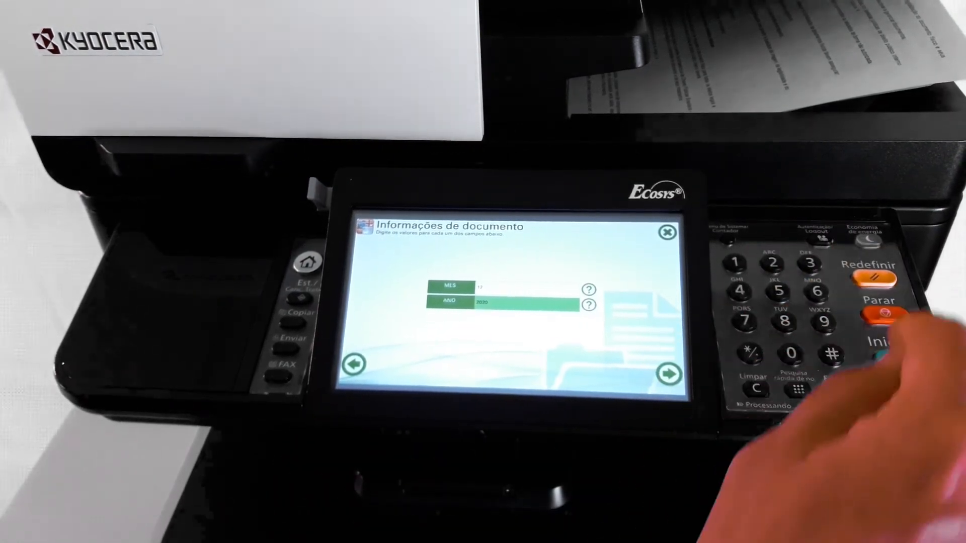
{"action": "left_click", "coordinate": [669, 373]}
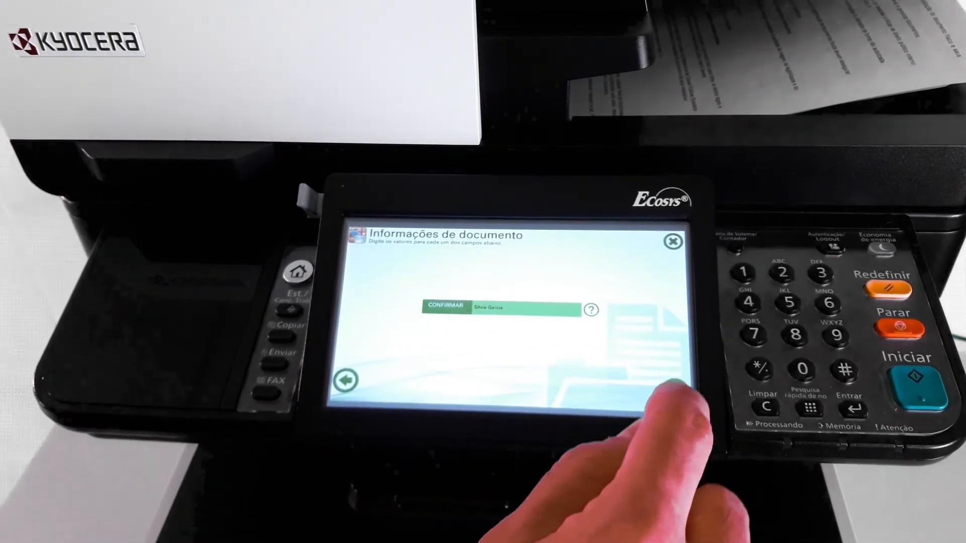
{"action": "left_click", "coordinate": [673, 386]}
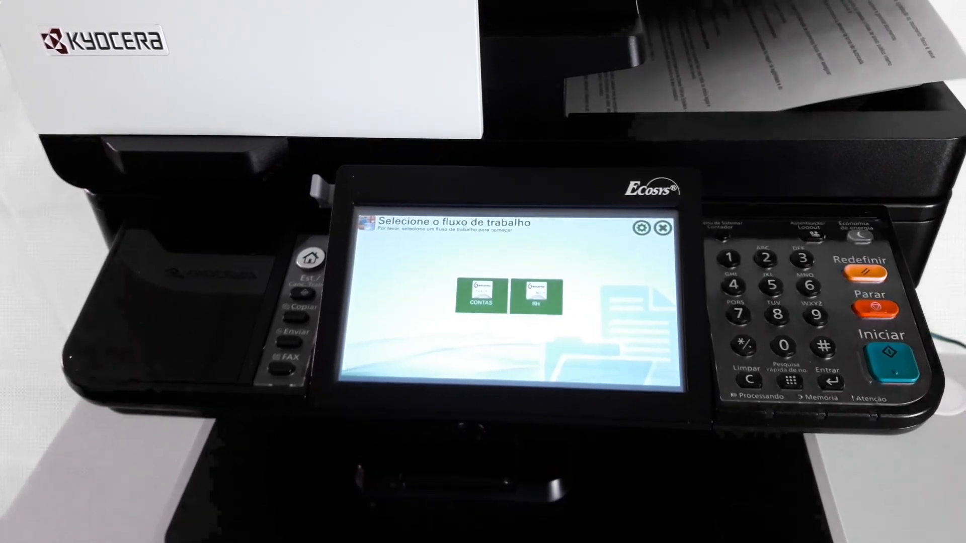
{"action": "left_click", "coordinate": [481, 298]}
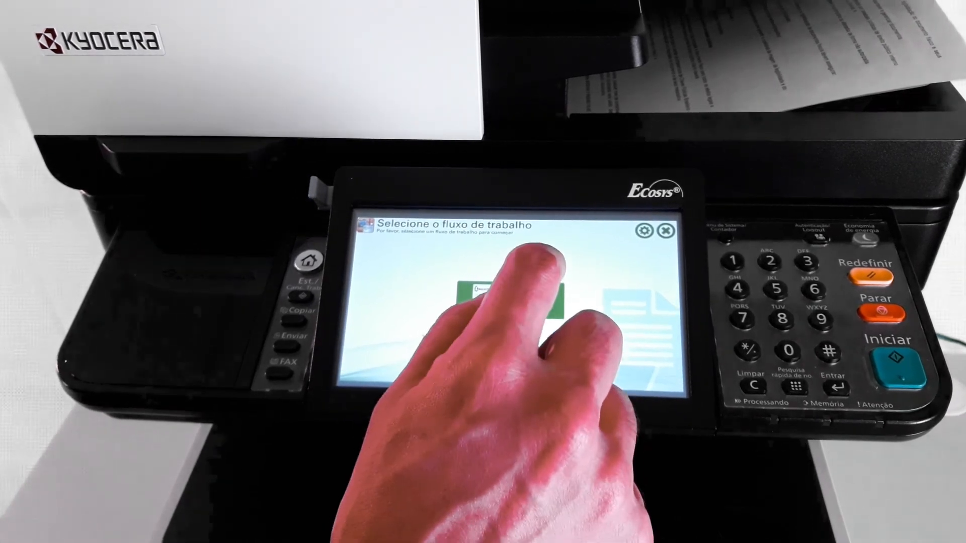
{"action": "type", "text": "1"}
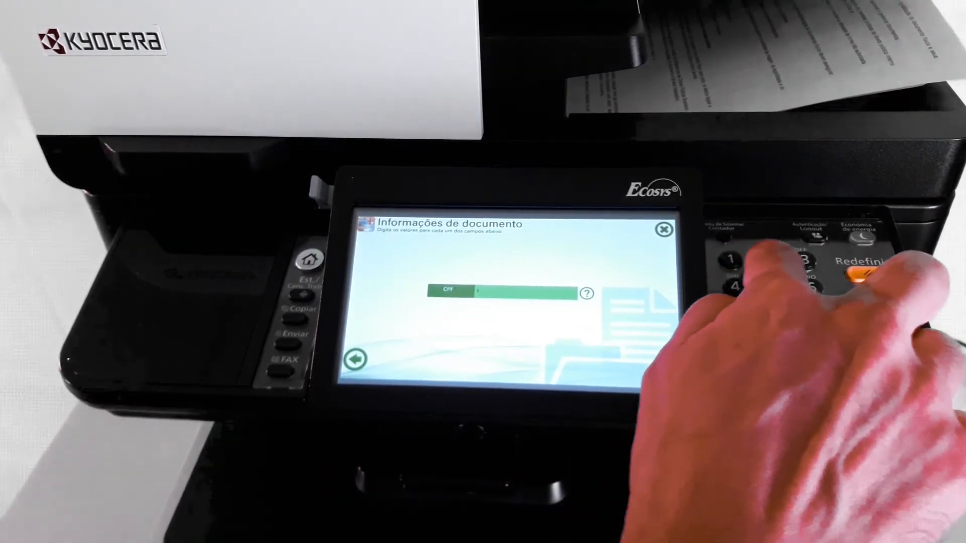
{"action": "type", "text": "2345678901"}
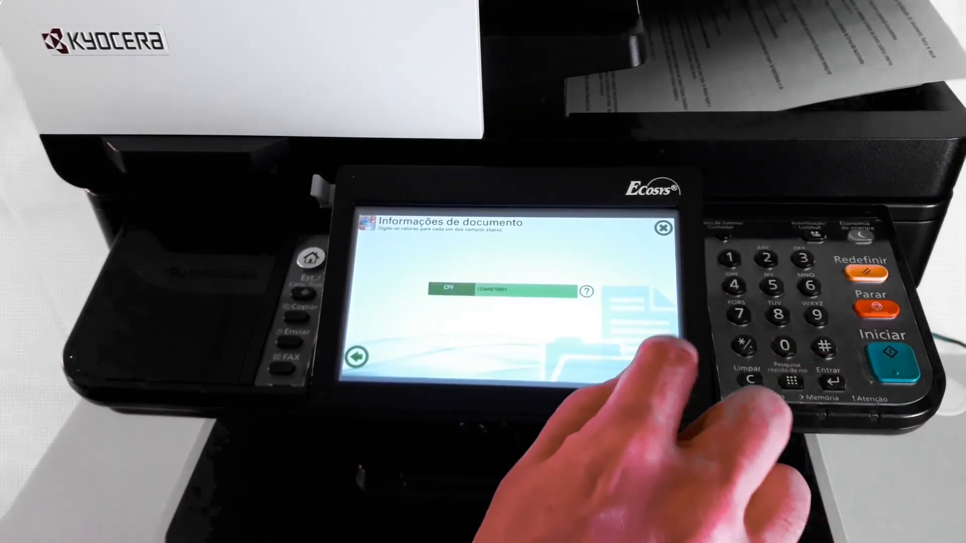
{"action": "left_click", "coordinate": [665, 367]}
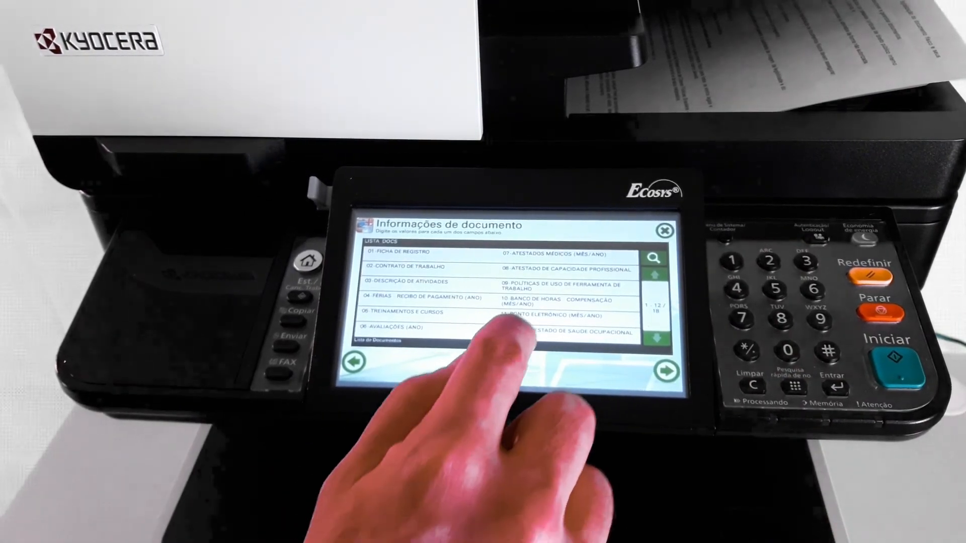
{"action": "left_click", "coordinate": [569, 254]}
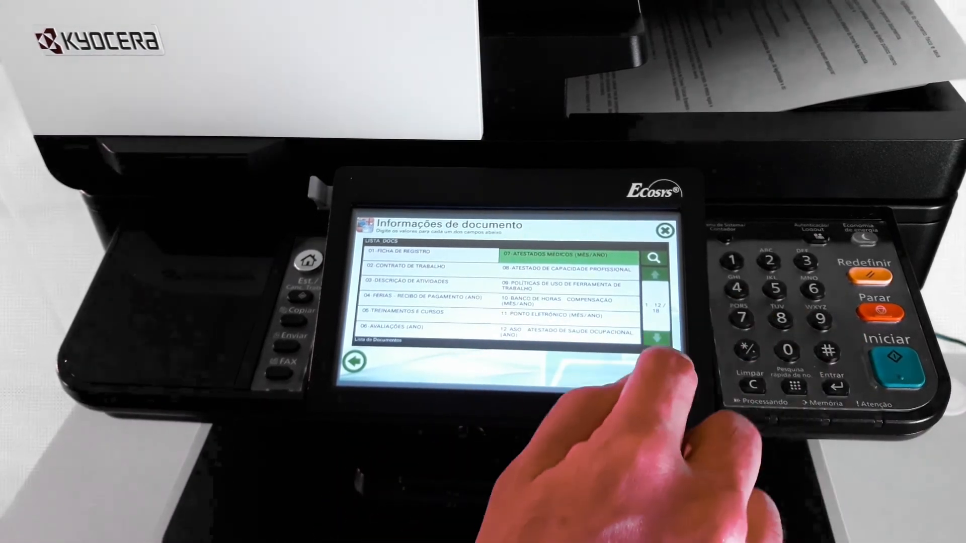
{"action": "left_click", "coordinate": [665, 369]}
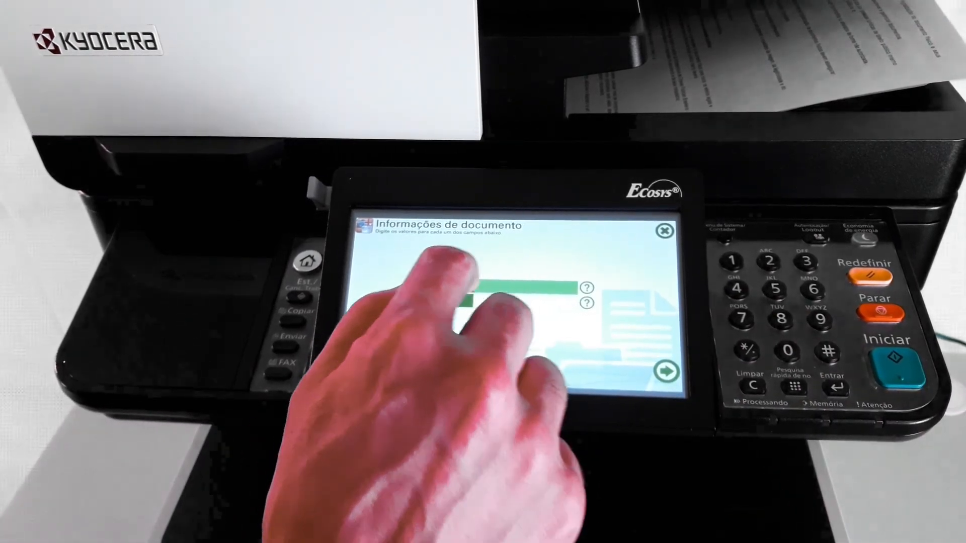
{"action": "type", "text": "02"}
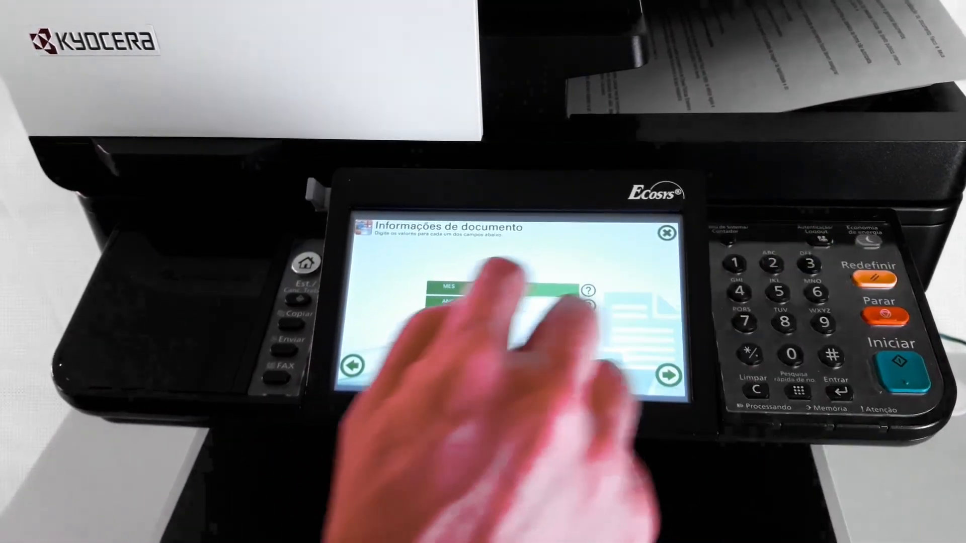
{"action": "left_click", "coordinate": [508, 299]}
{"action": "type", "text": "2021"}
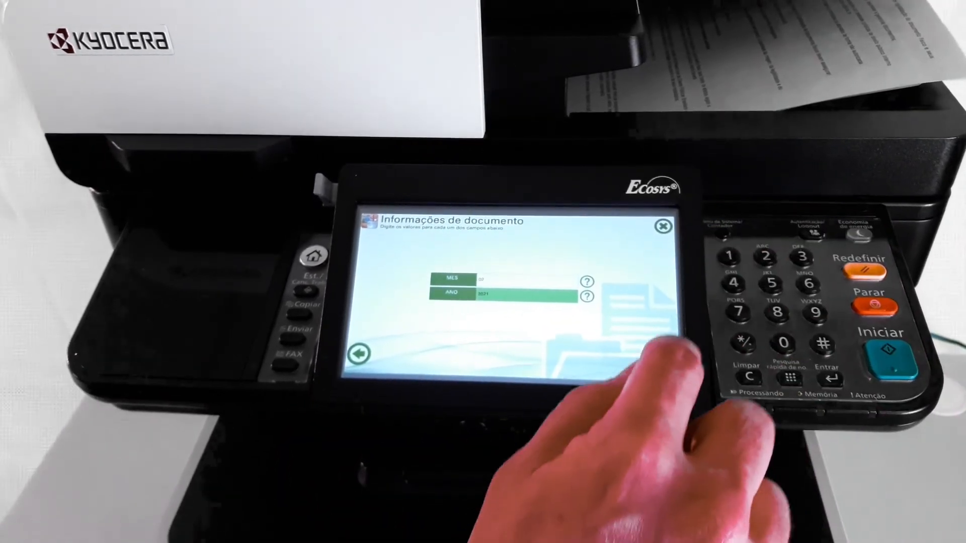
{"action": "left_click", "coordinate": [665, 367]}
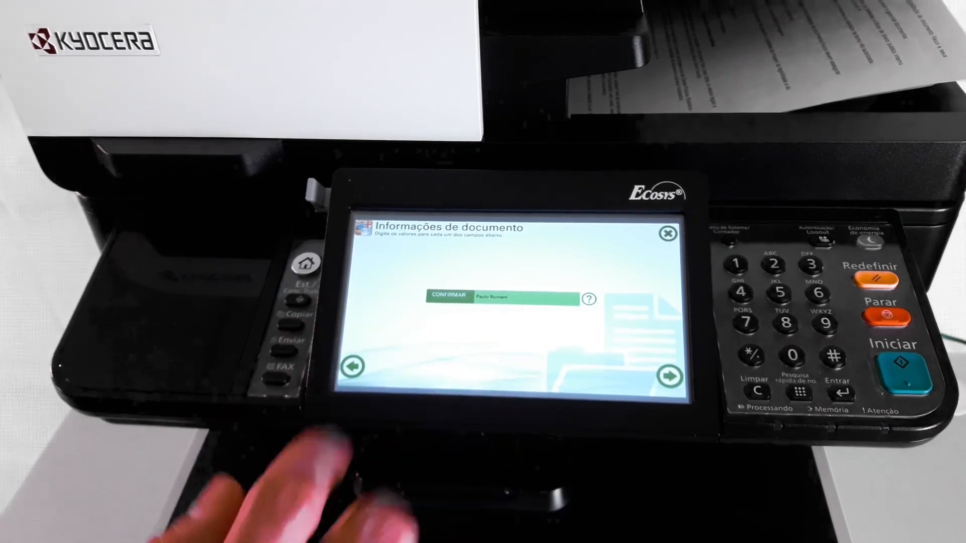
{"action": "left_click", "coordinate": [669, 375]}
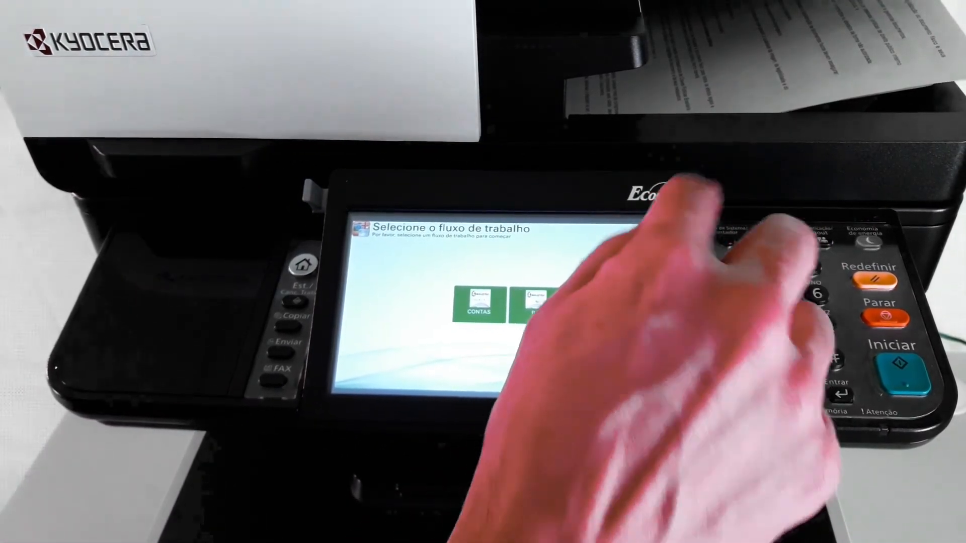
{"action": "left_click", "coordinate": [666, 233]}
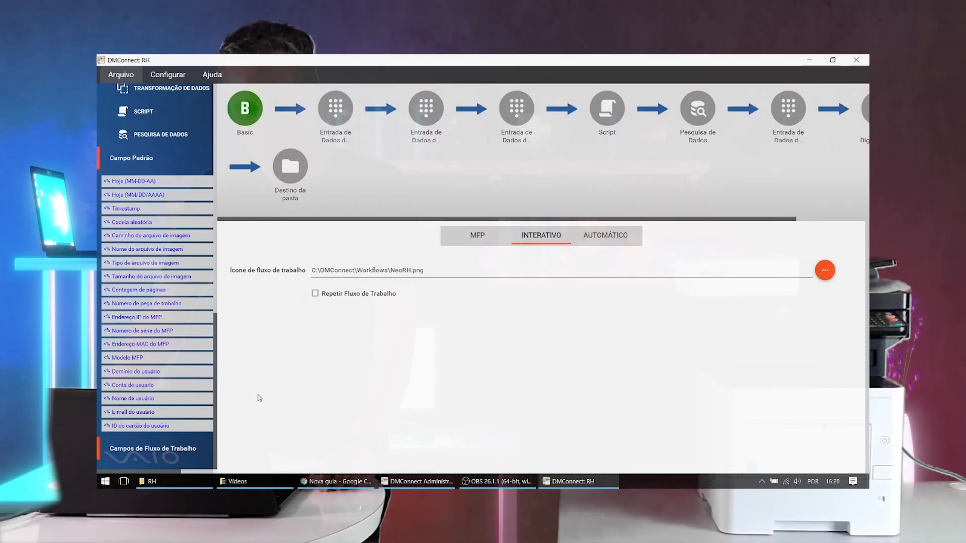
- Switch to File Explorer alongside Chrome, open the first CPF folder in RH and view its FICHAREGISTRO PDF in Chrome
{"action": "left_click", "coordinate": [152, 481]}
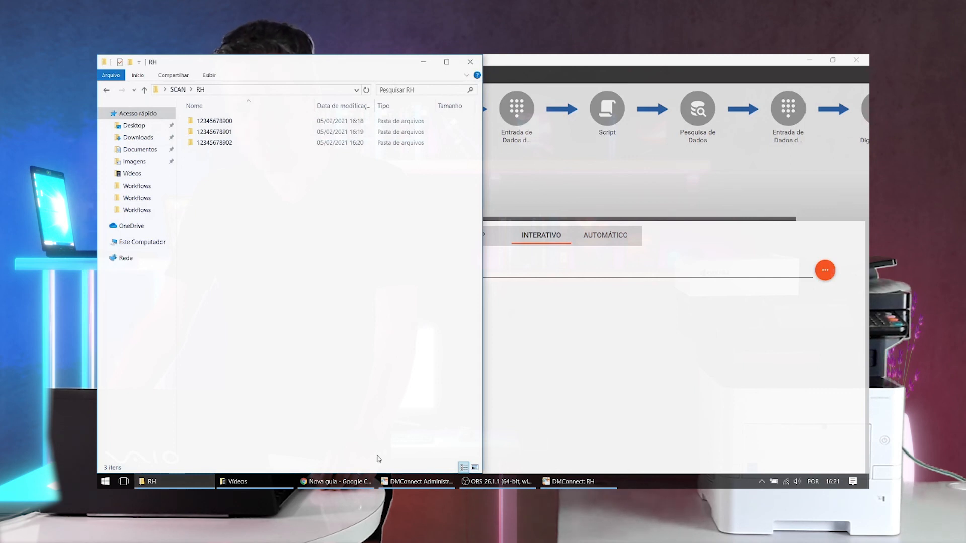
{"action": "left_click", "coordinate": [332, 482]}
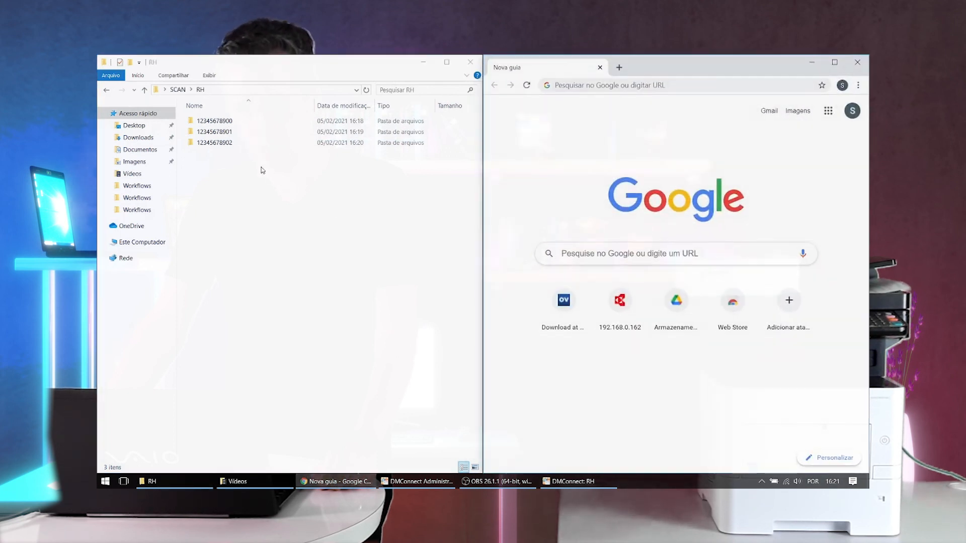
{"action": "double_click", "coordinate": [210, 122]}
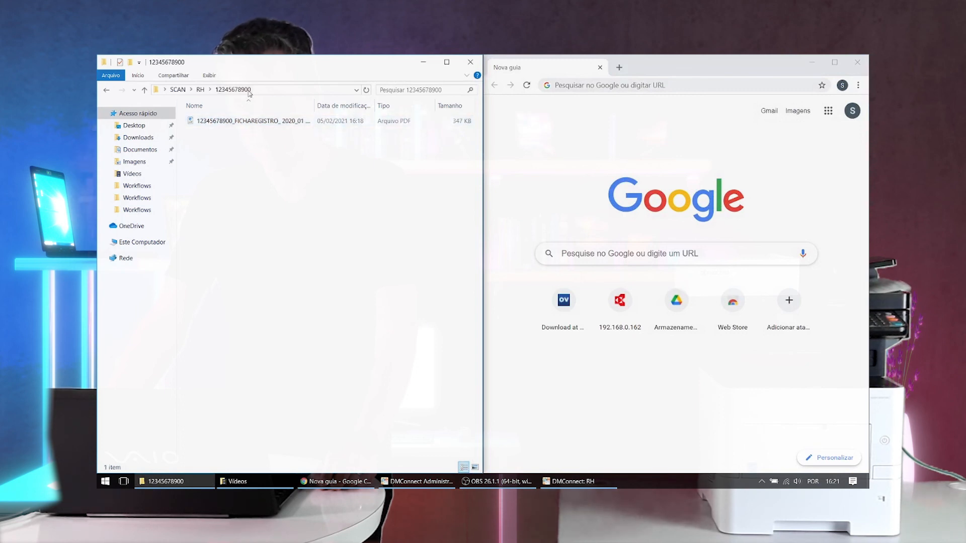
{"action": "left_click_drag", "start_coordinate": [248, 126], "coordinate": [634, 211]}
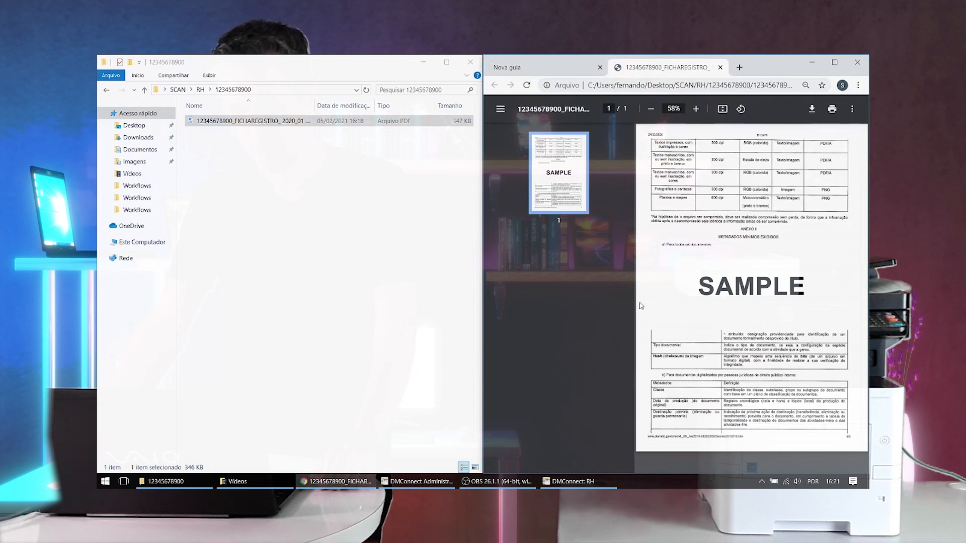
- Go back to RH, check the FERIAS PDF inside the second CPF folder and return to RH
{"action": "left_click", "coordinate": [201, 90]}
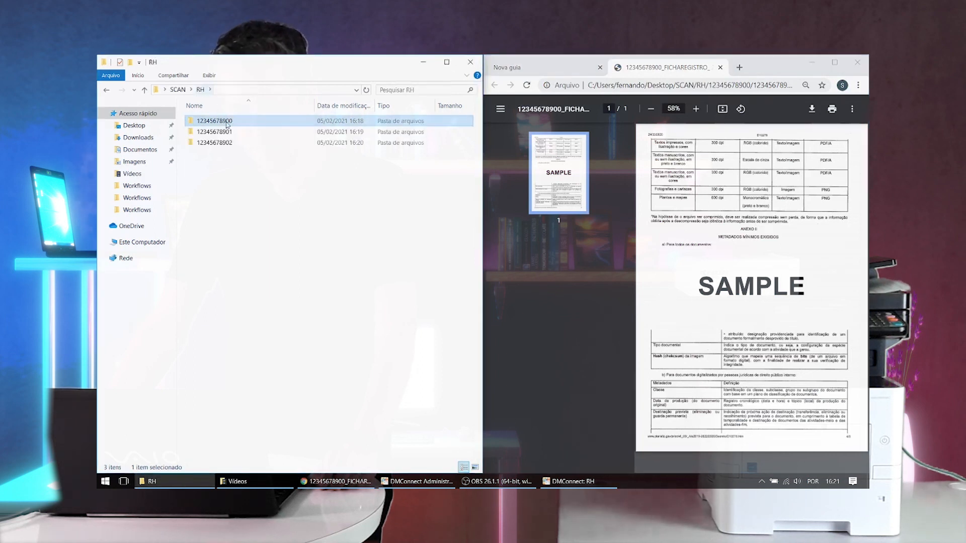
{"action": "double_click", "coordinate": [233, 132]}
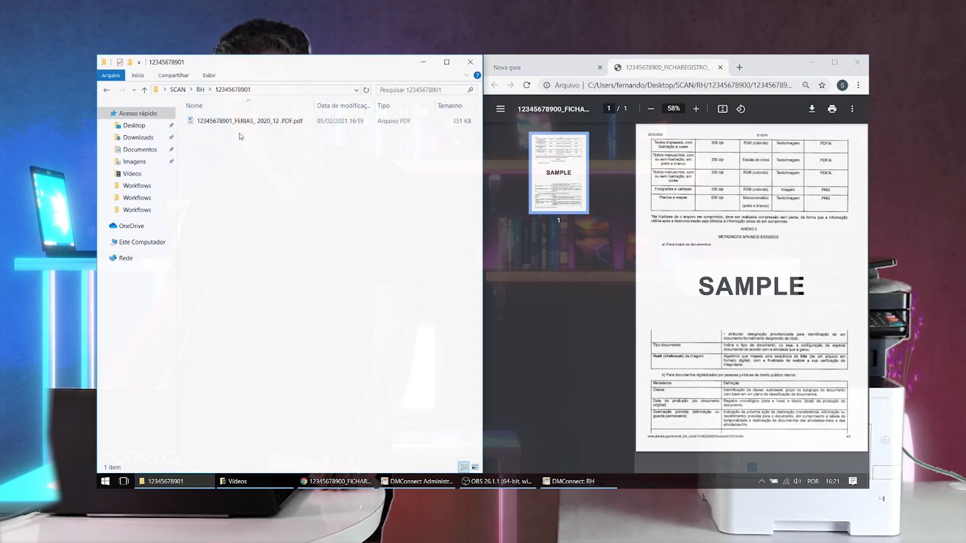
{"action": "left_click", "coordinate": [200, 90]}
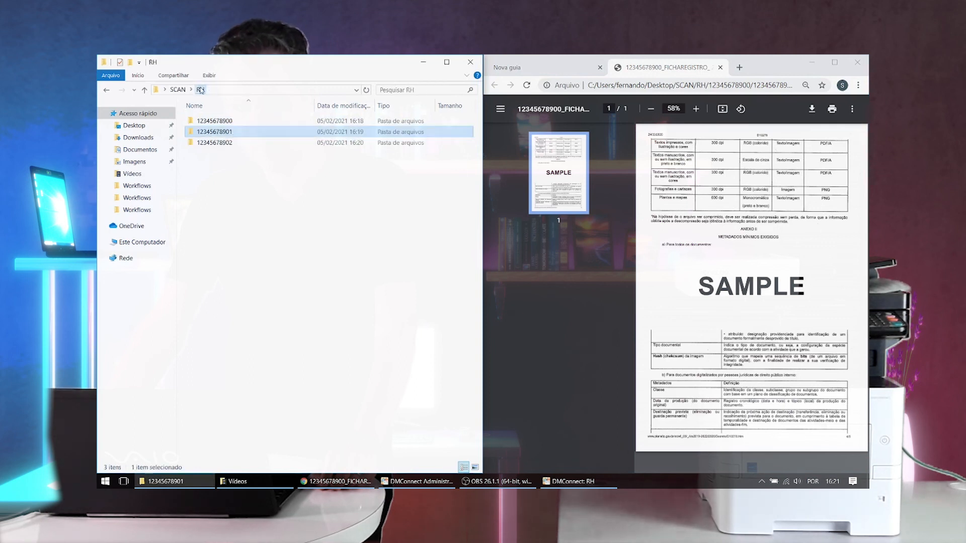
- Open the third CPF folder, view its ATESTADOSMEDICOS PDF in Chrome and return to the RH folder
{"action": "double_click", "coordinate": [234, 144]}
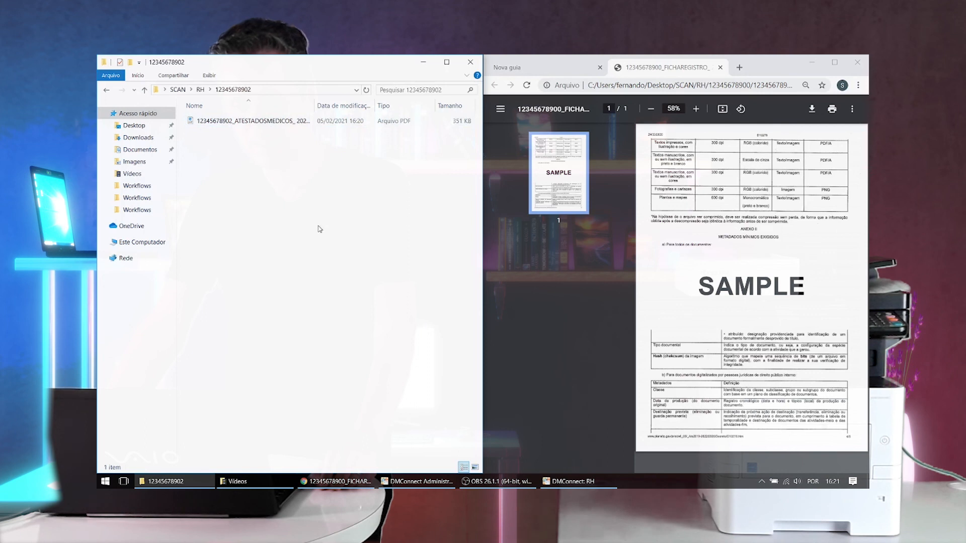
{"action": "left_click_drag", "start_coordinate": [270, 123], "coordinate": [632, 254]}
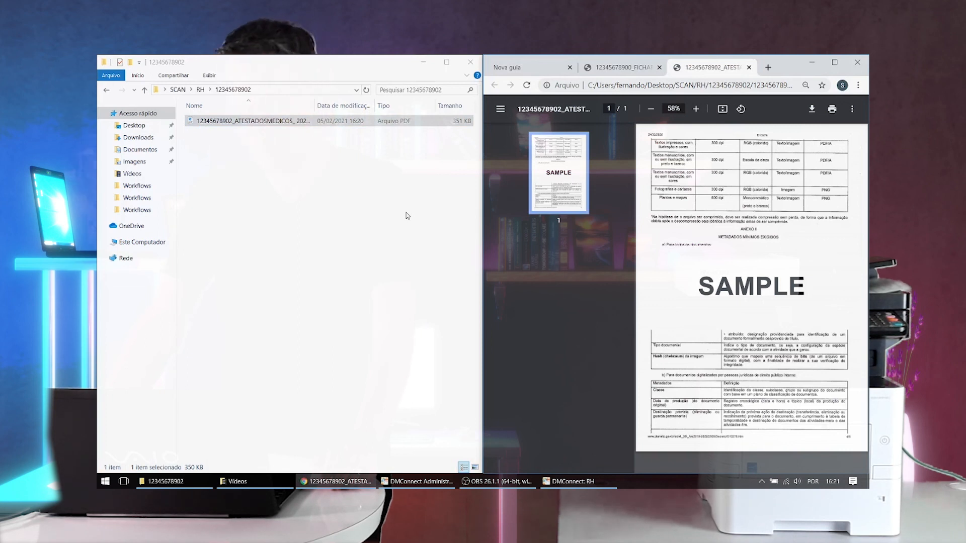
{"action": "left_click", "coordinate": [200, 90]}
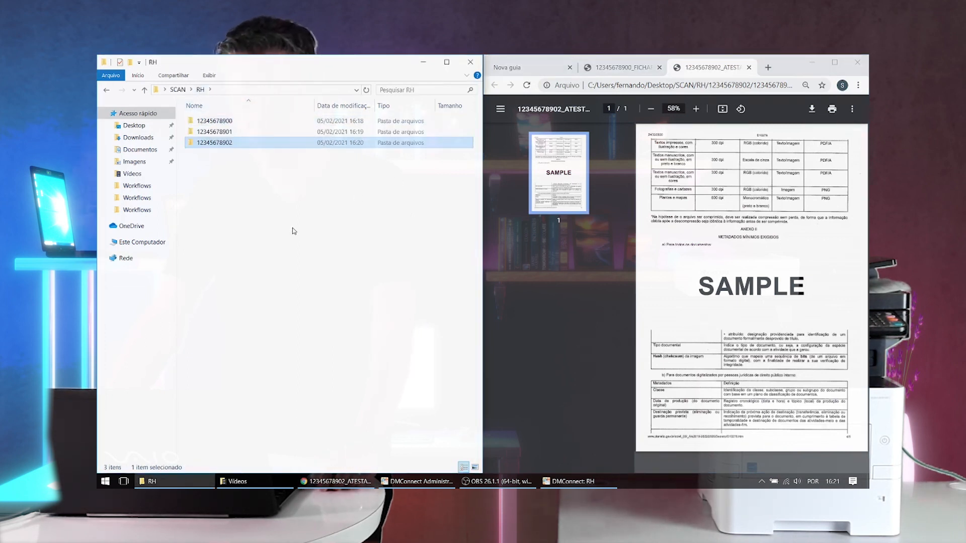